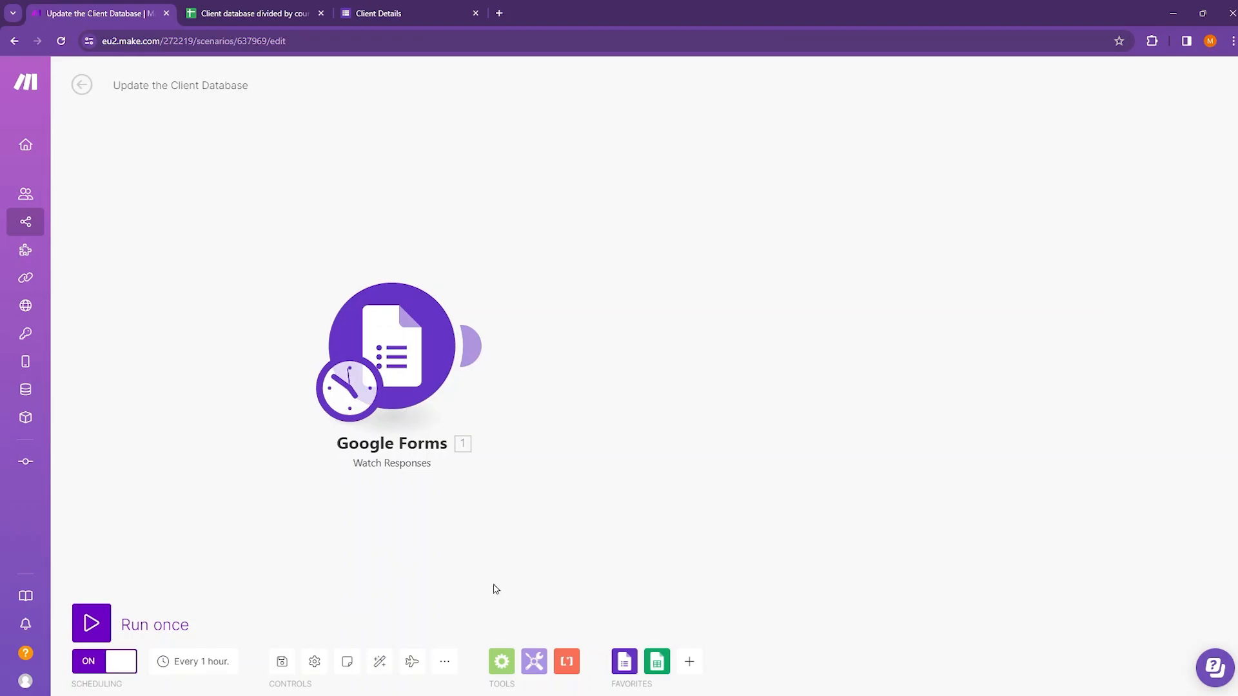
Step: Examine the Client Details form with its country choices and the client database's Clients USA and Clients France sheets
click(403, 12)
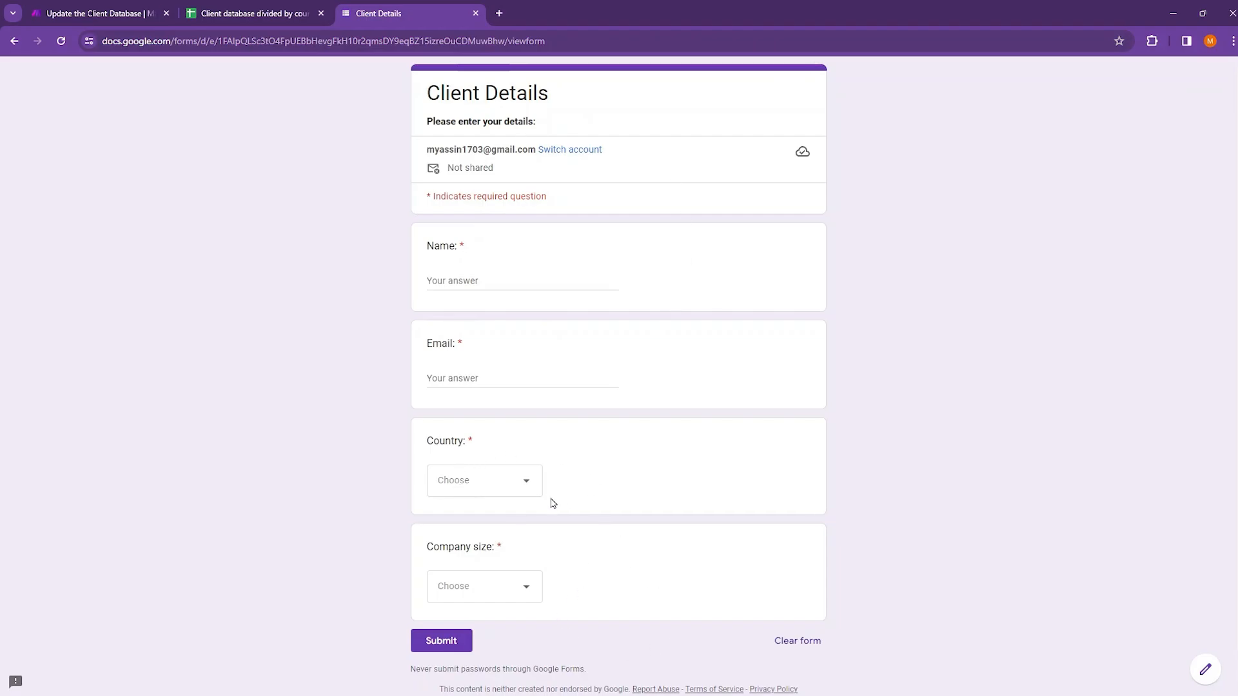
click(525, 492)
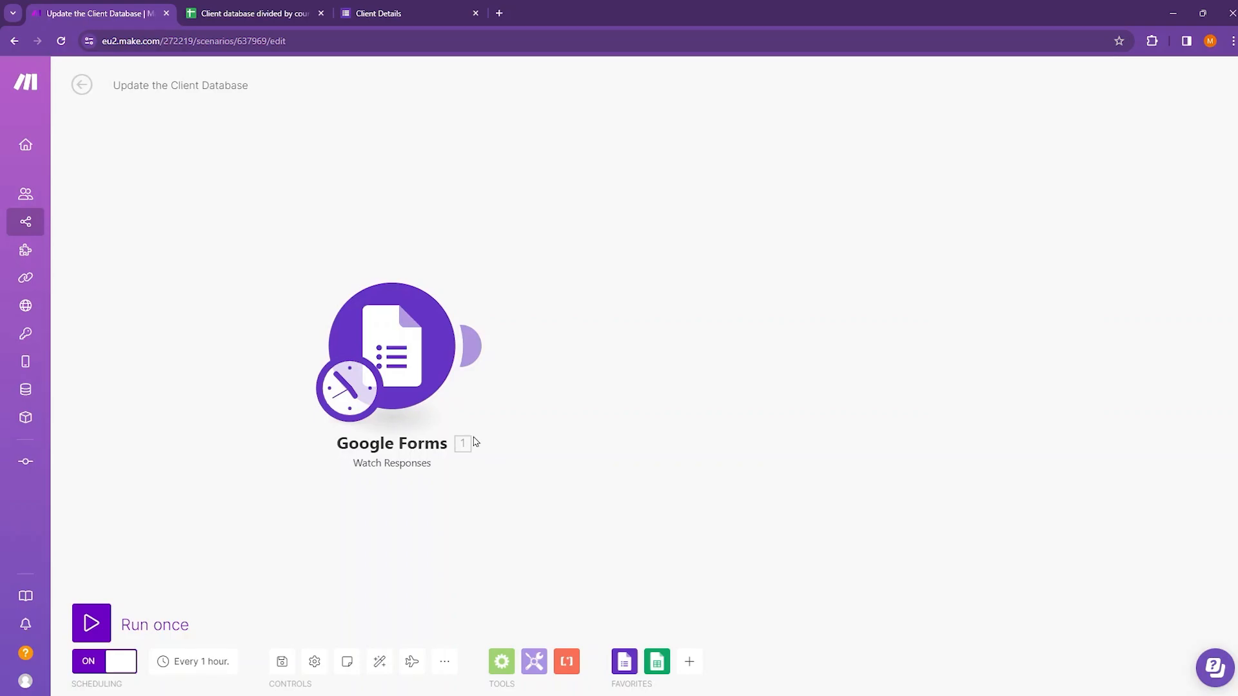
click(251, 13)
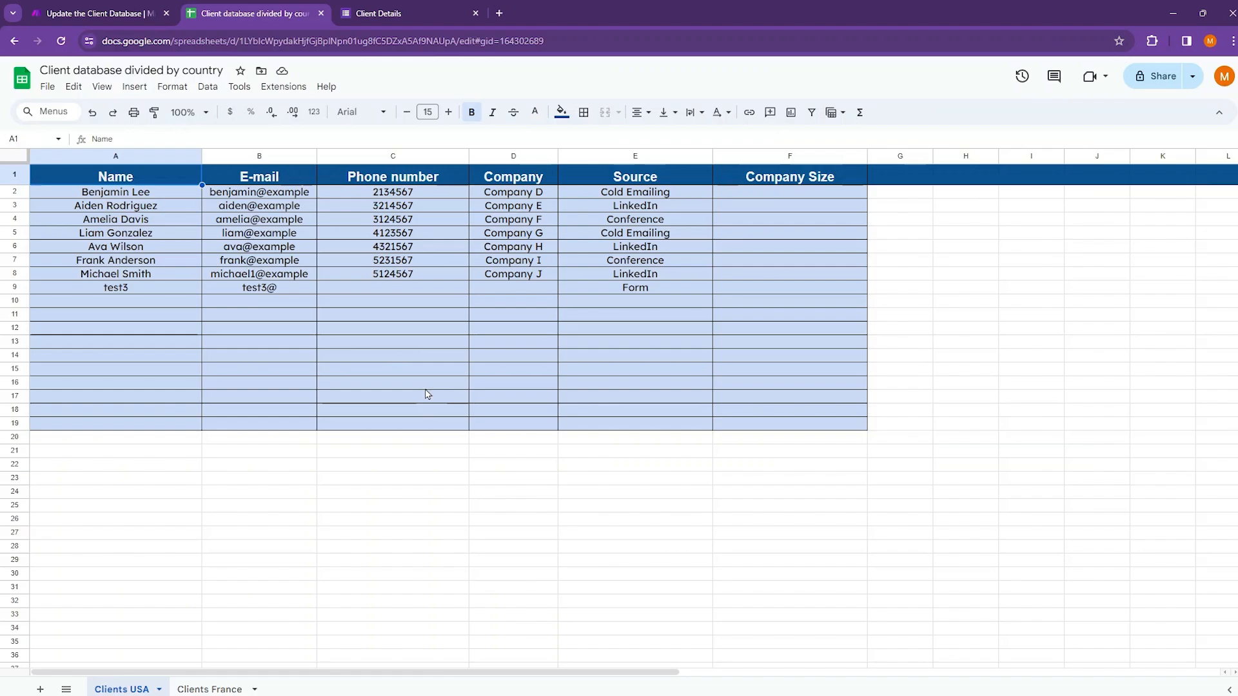
click(224, 691)
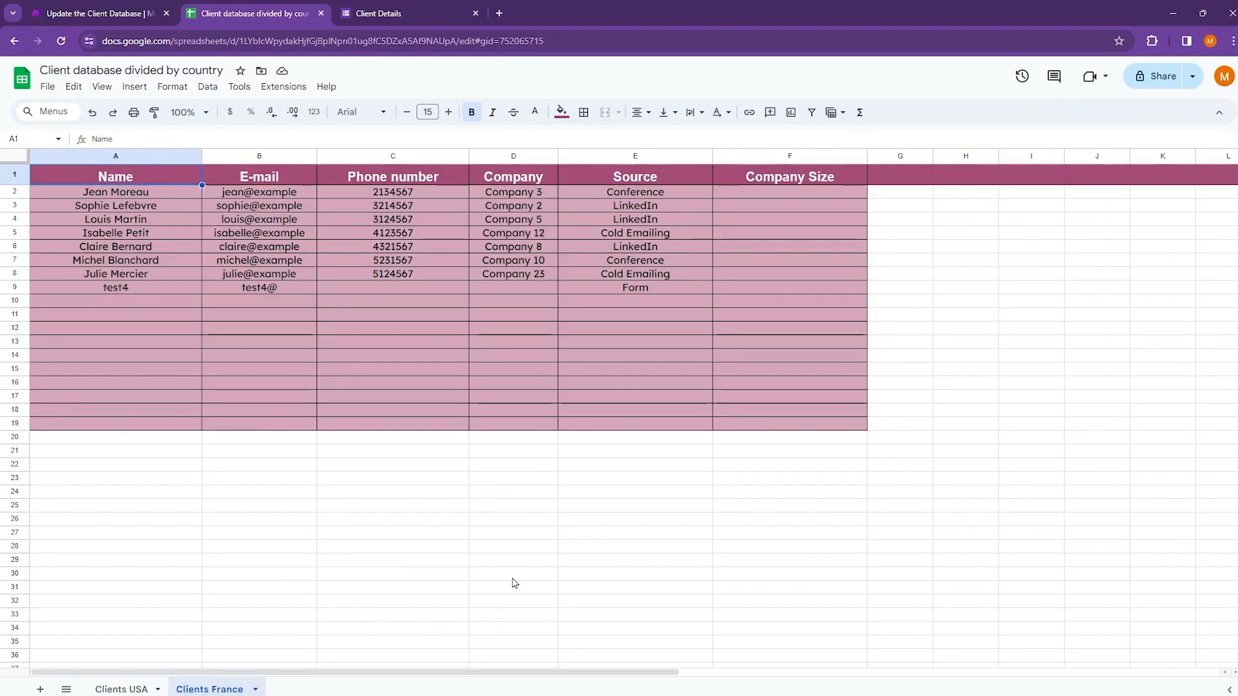
click(387, 13)
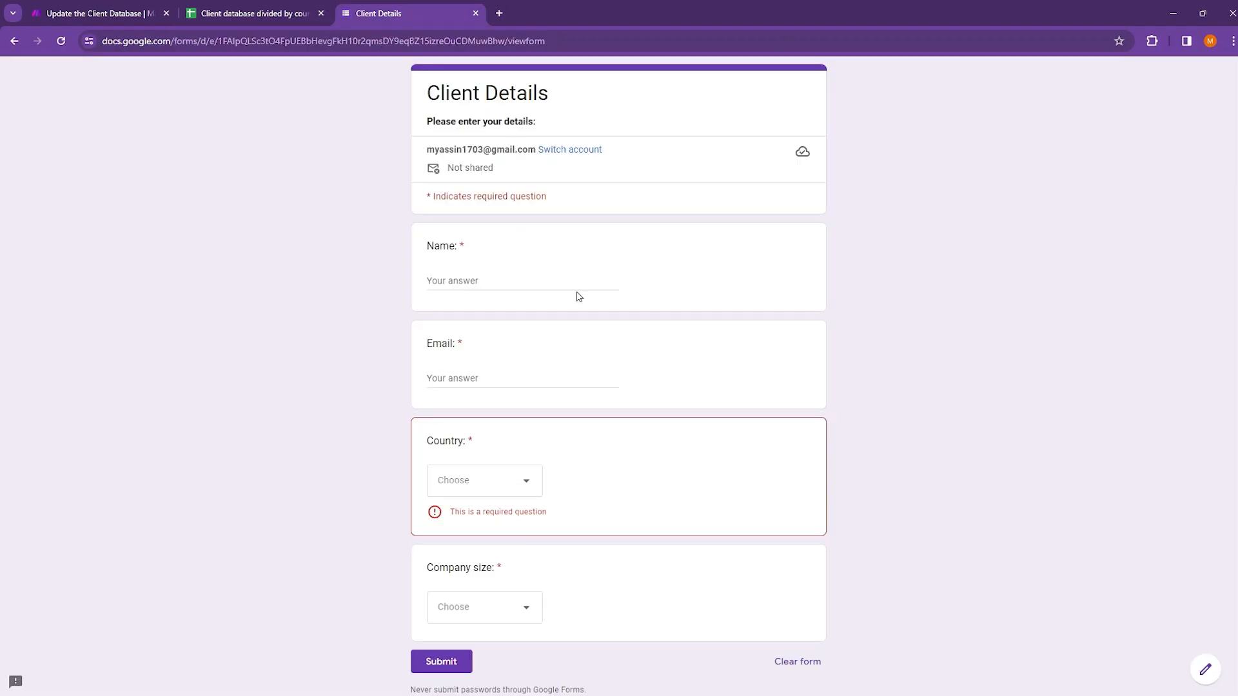
click(531, 490)
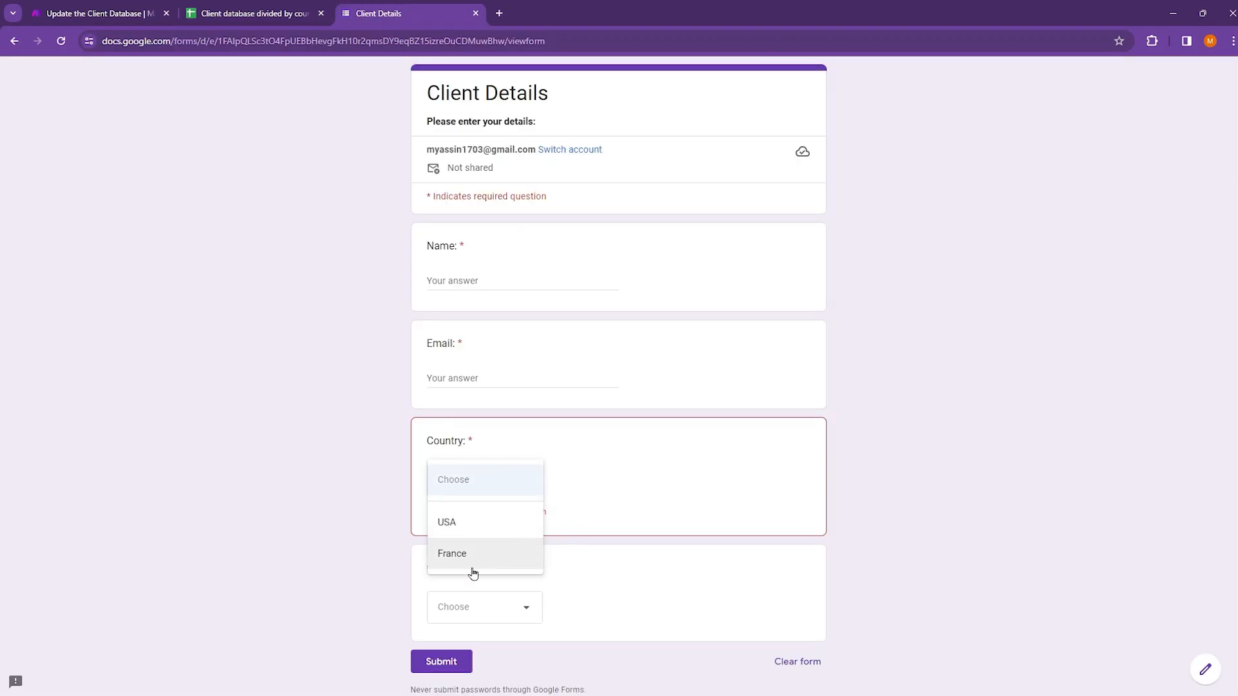
click(512, 580)
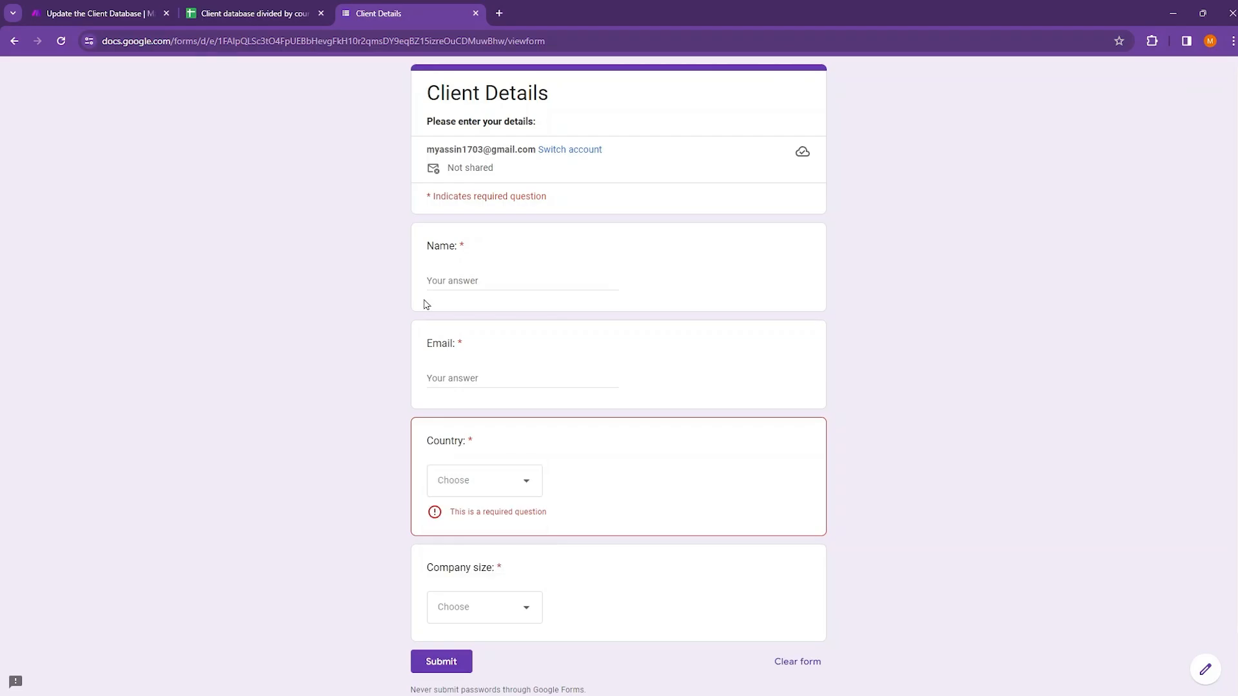
Step: Switch to Make, add a Router module to the scenario and connect it to the Google Forms trigger
click(120, 12)
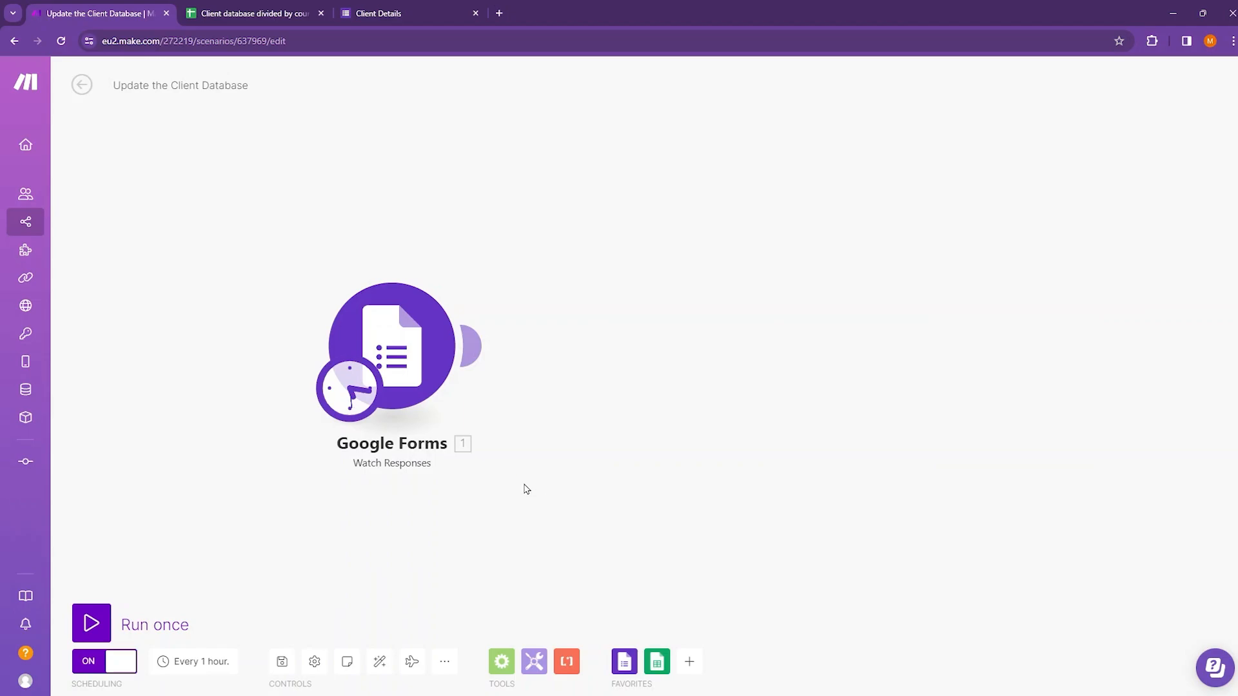
click(503, 662)
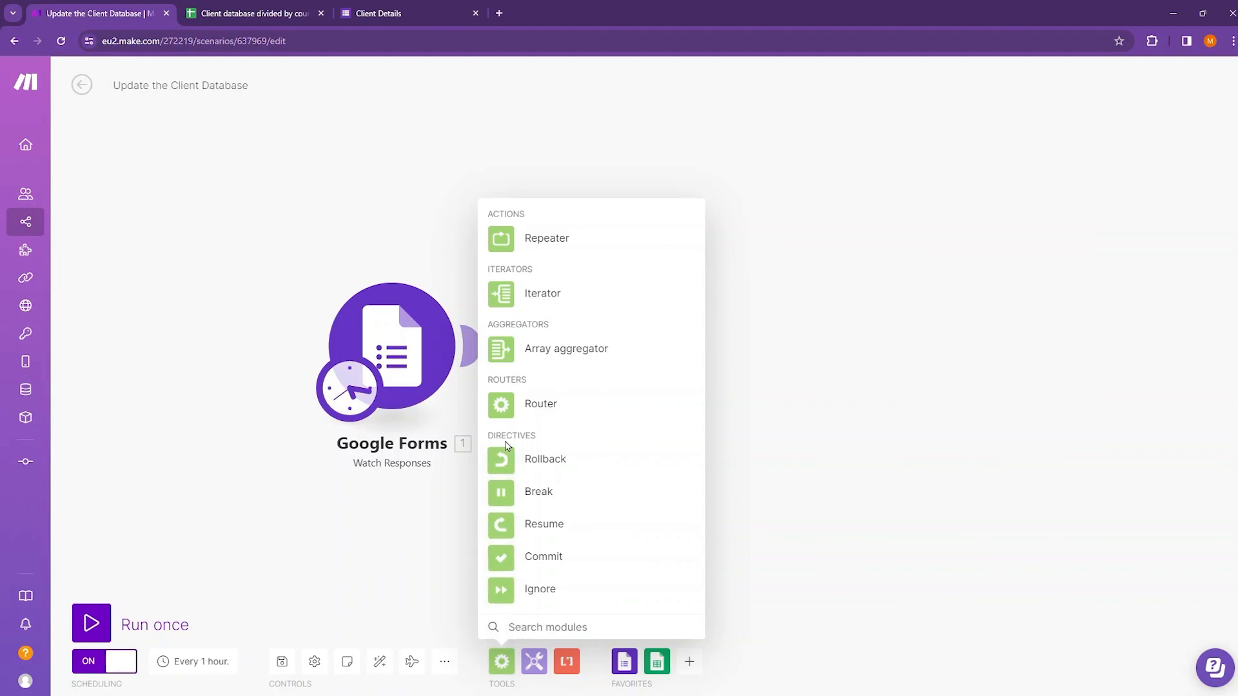
click(500, 411)
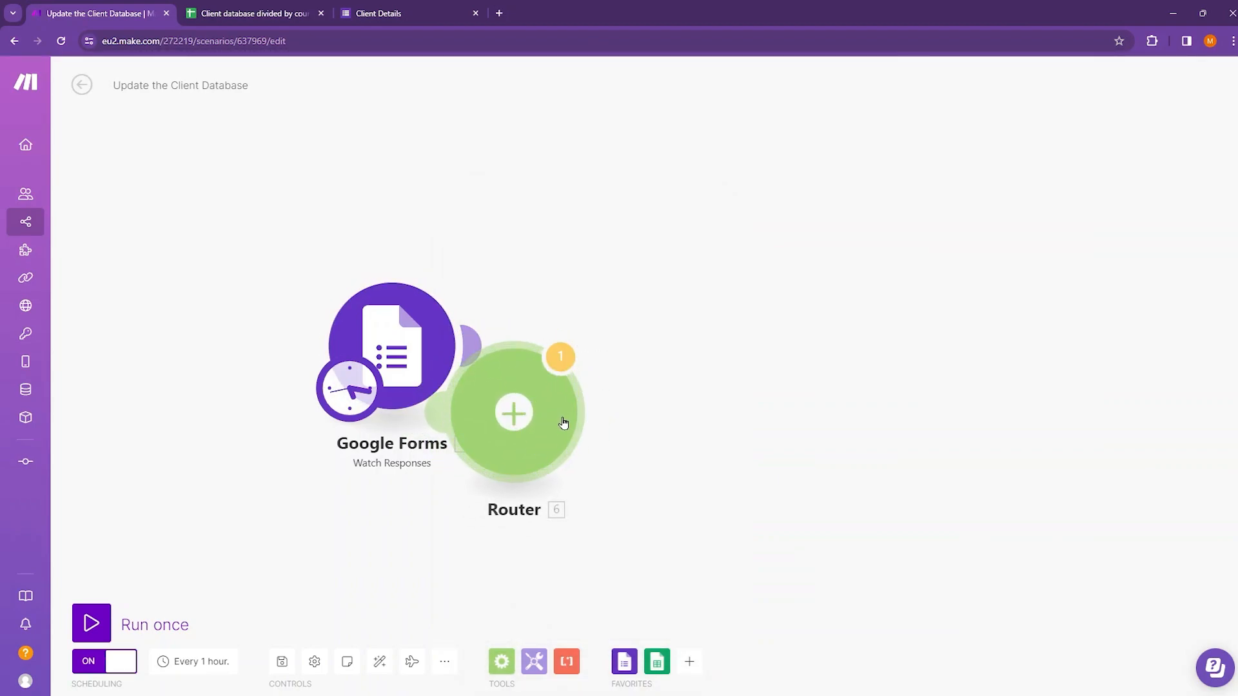
drag(563, 420, 516, 418)
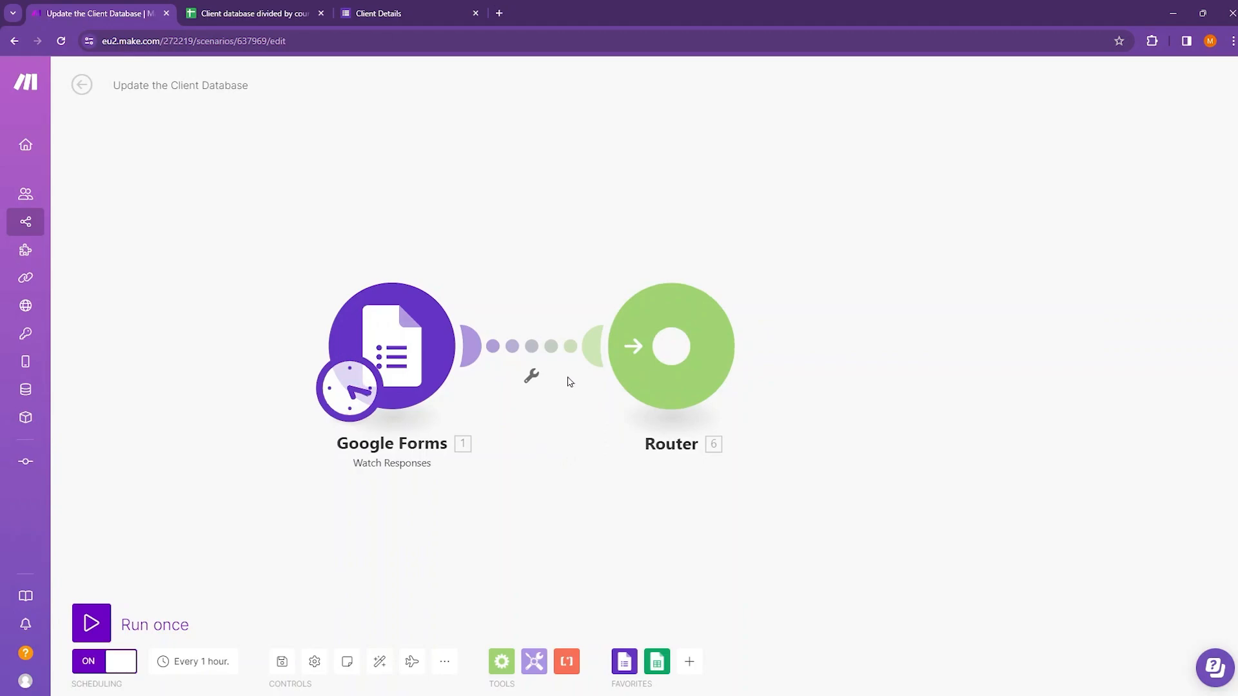
right_click(532, 355)
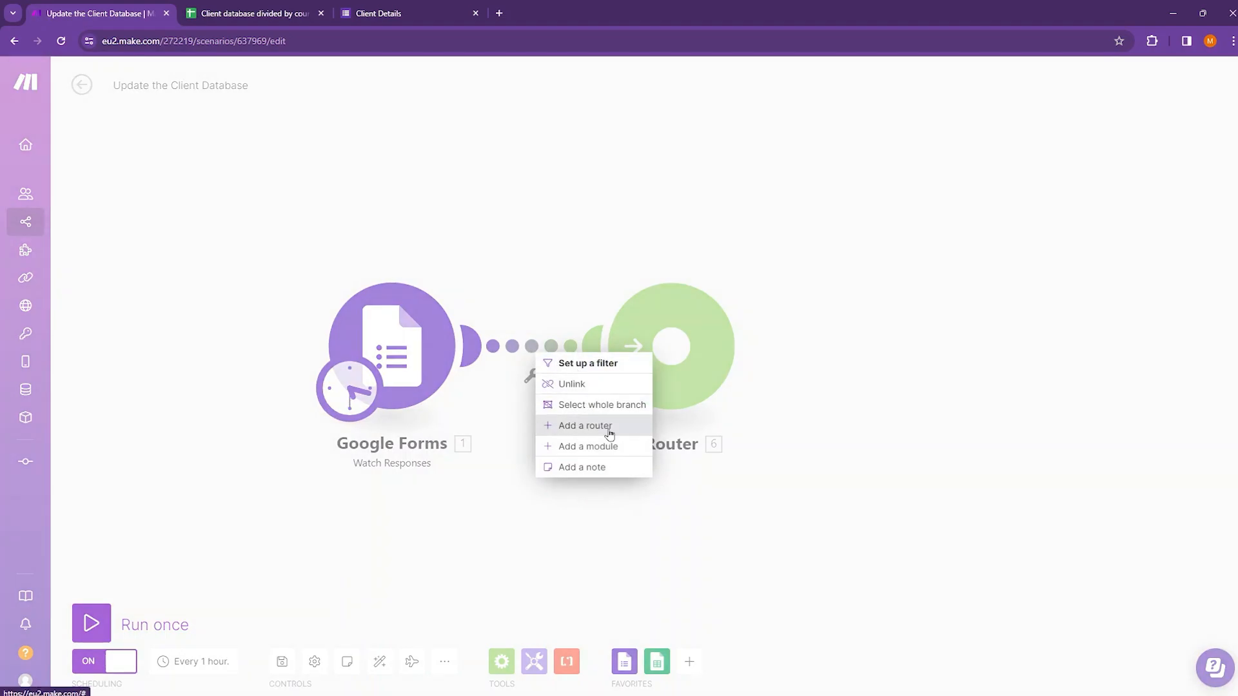
click(609, 427)
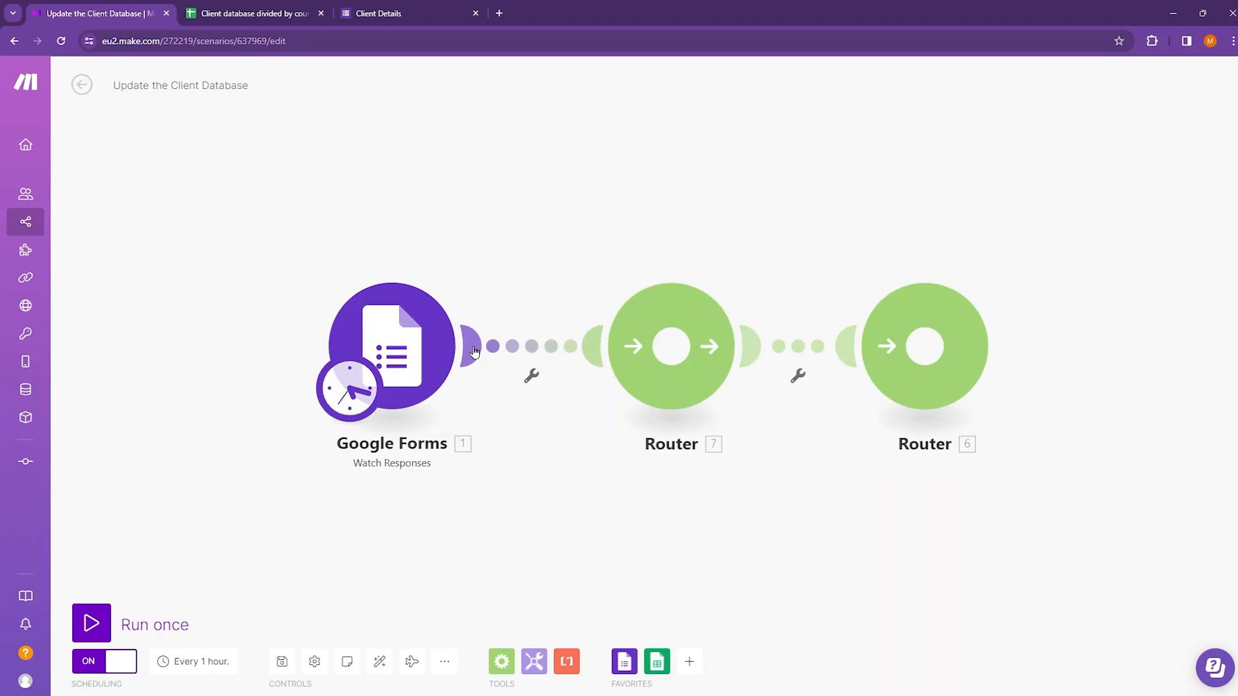
right_click(684, 374)
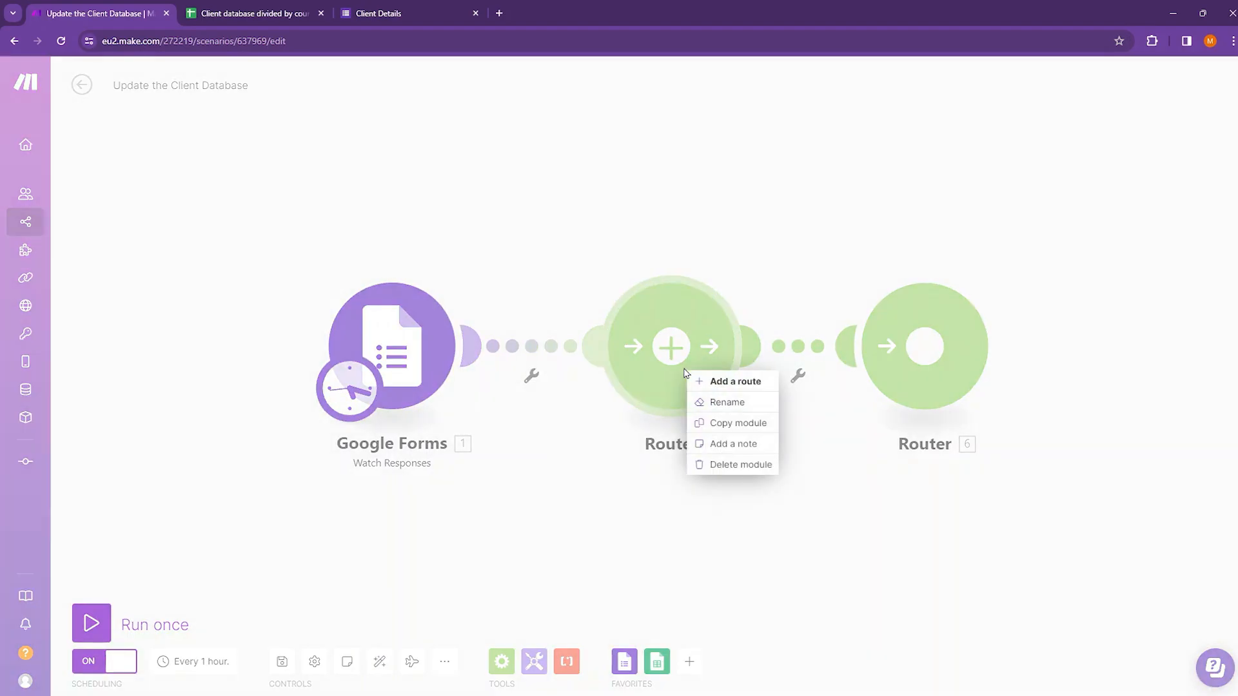
click(733, 466)
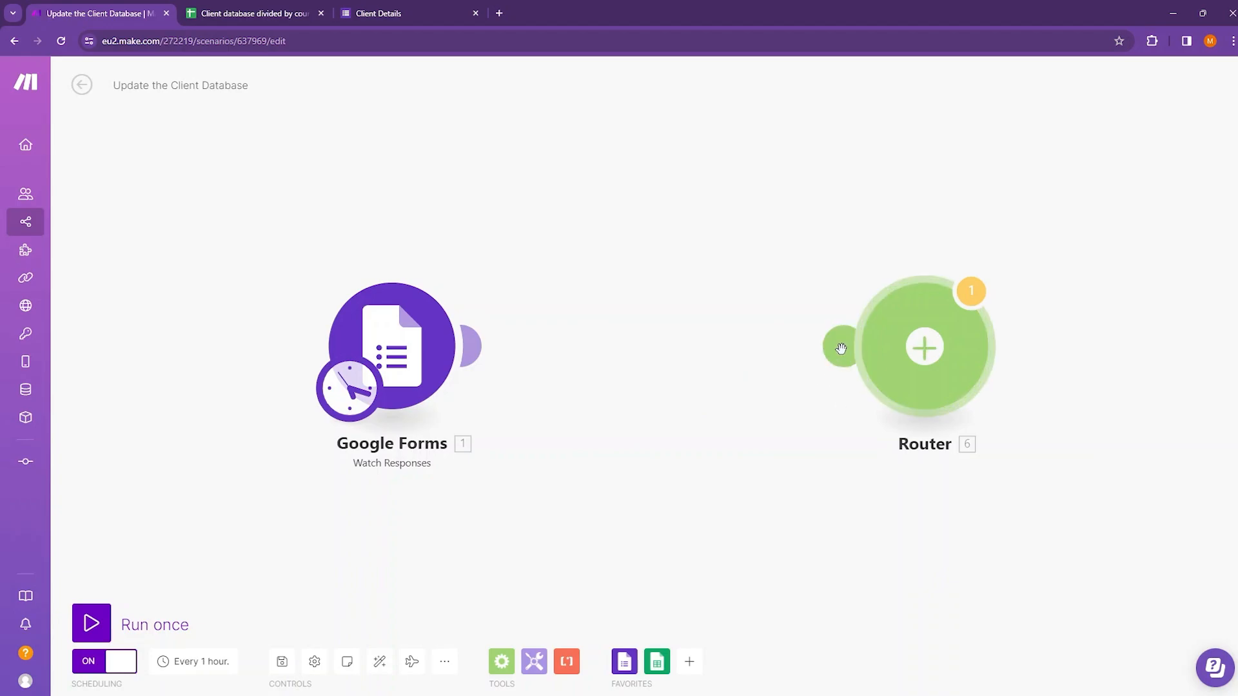
drag(841, 348, 476, 352)
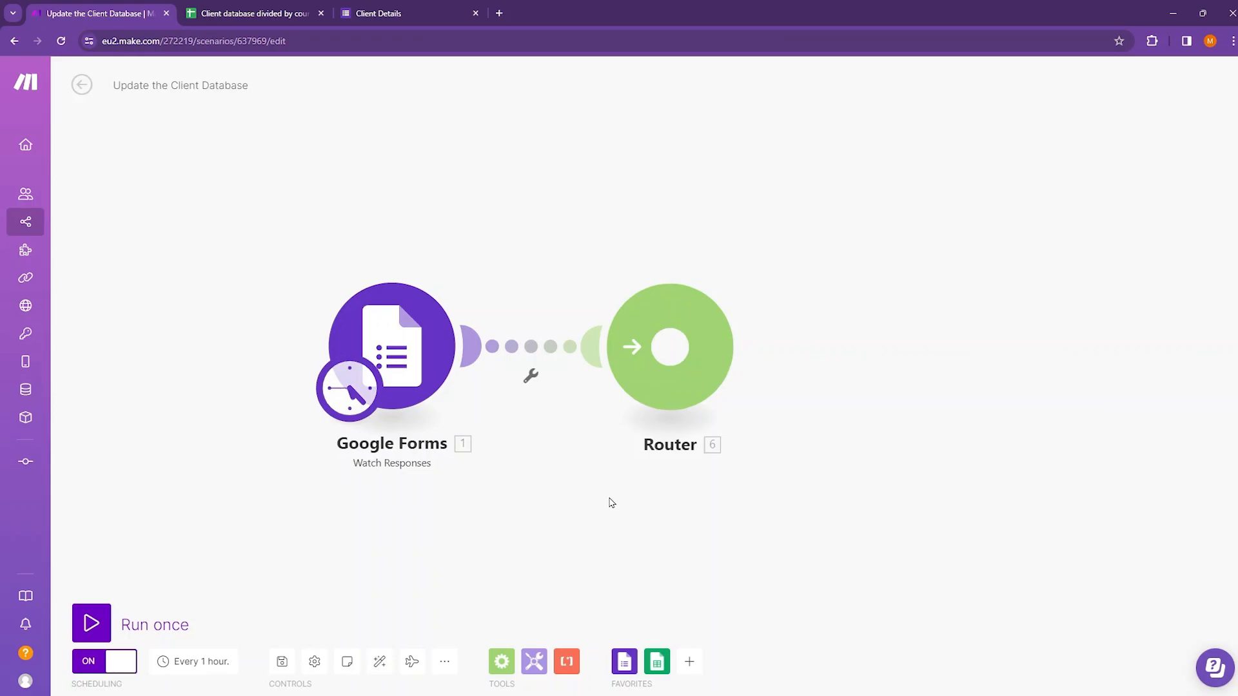
Step: After checking both country sheets, give the router two routes and add a Google Sheets Add a Row module to the upper one
key(ctrl+Tab)
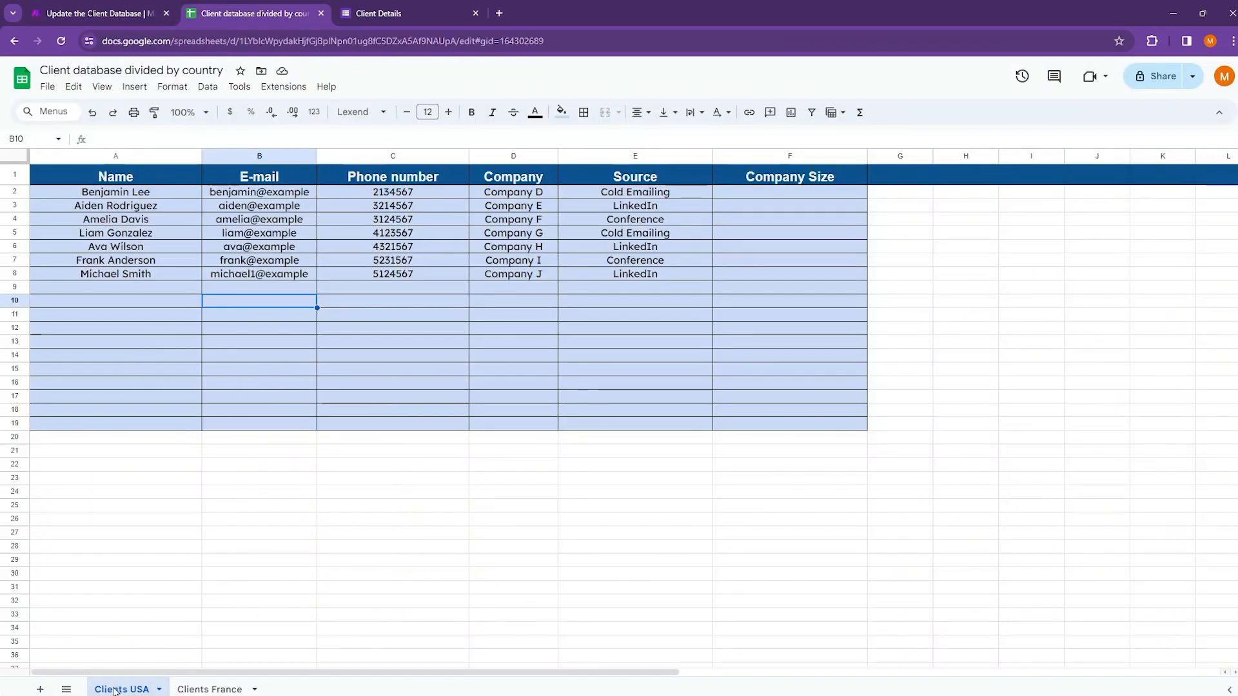
click(207, 690)
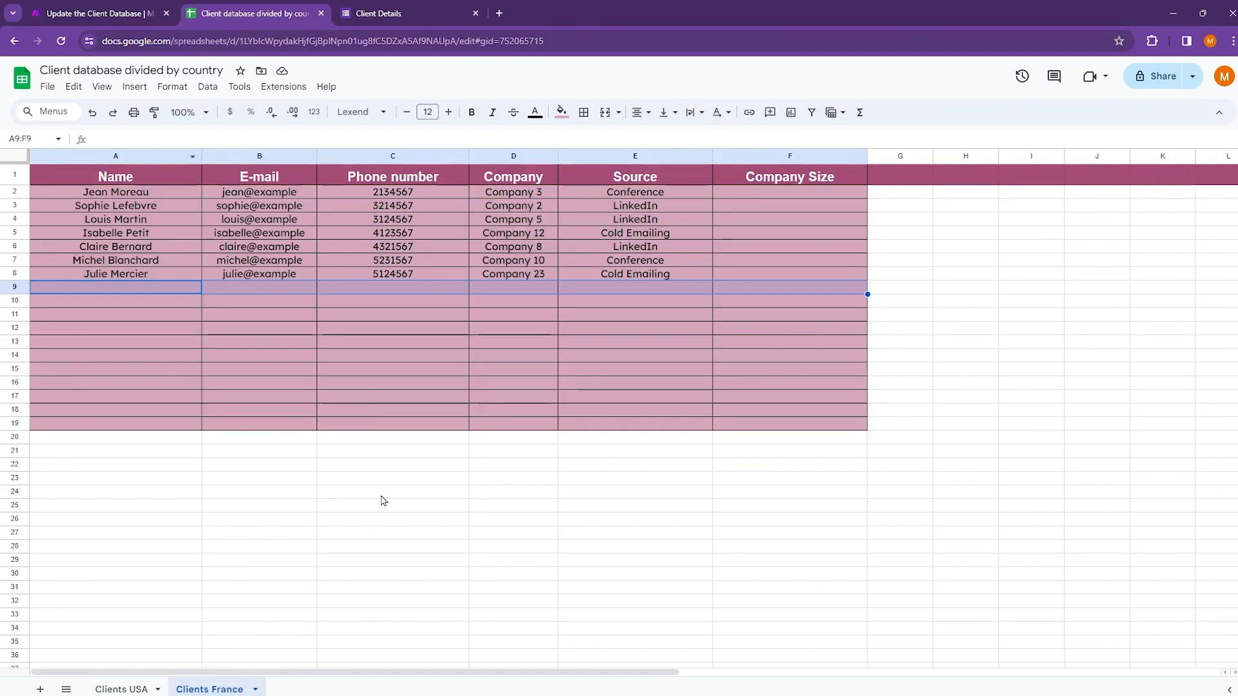
click(105, 14)
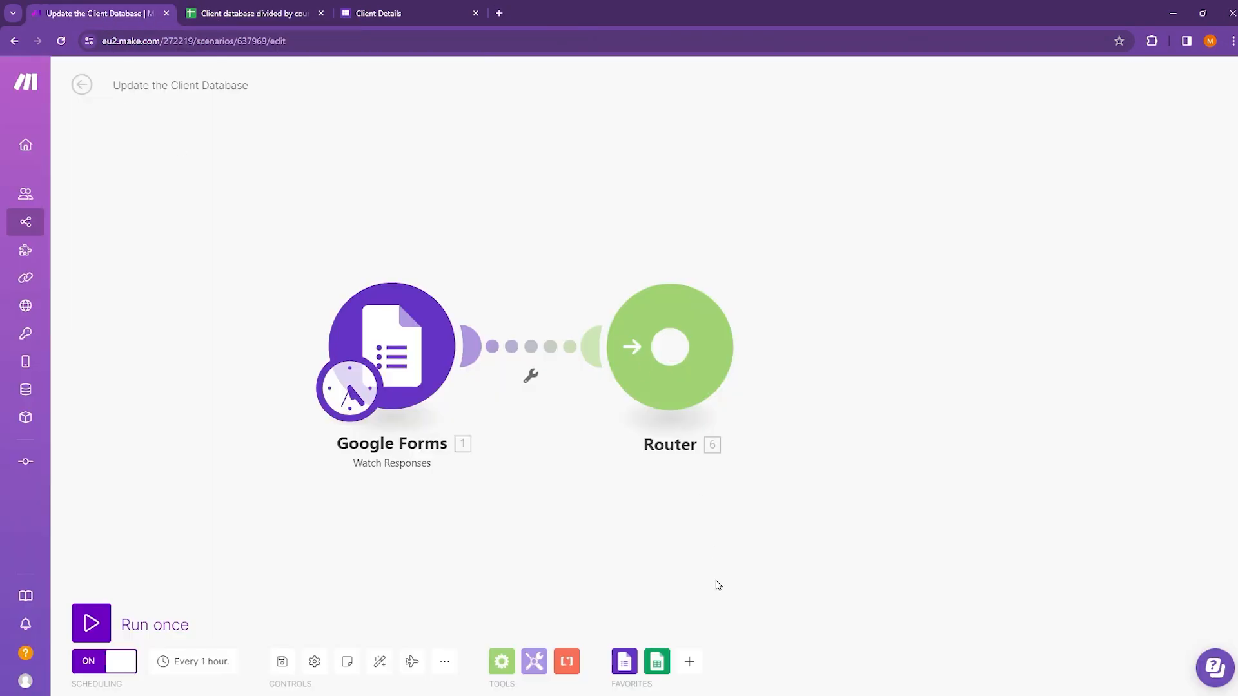
click(682, 363)
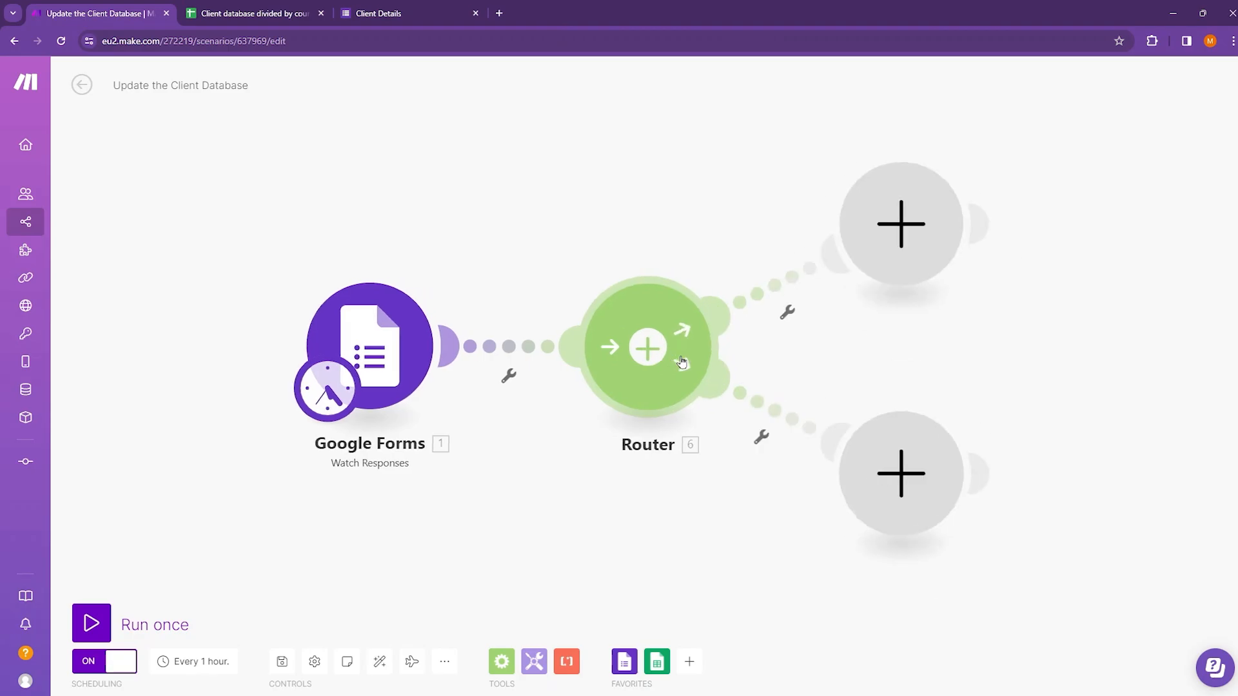
click(917, 243)
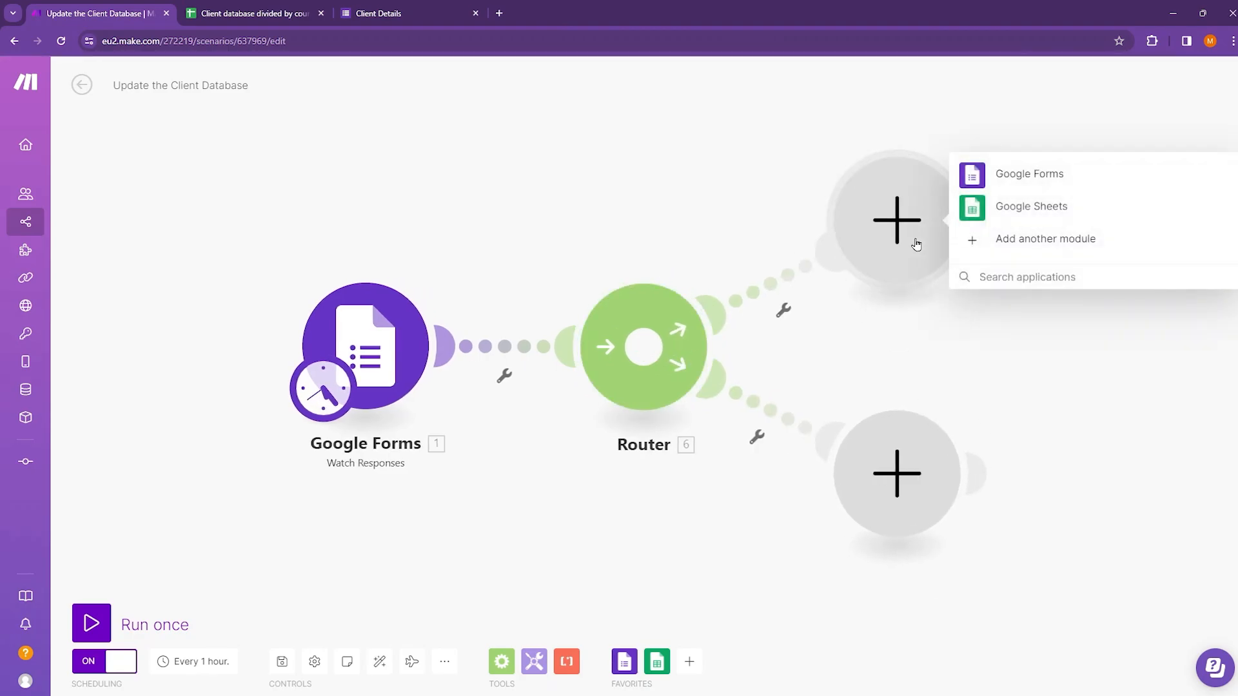
click(991, 212)
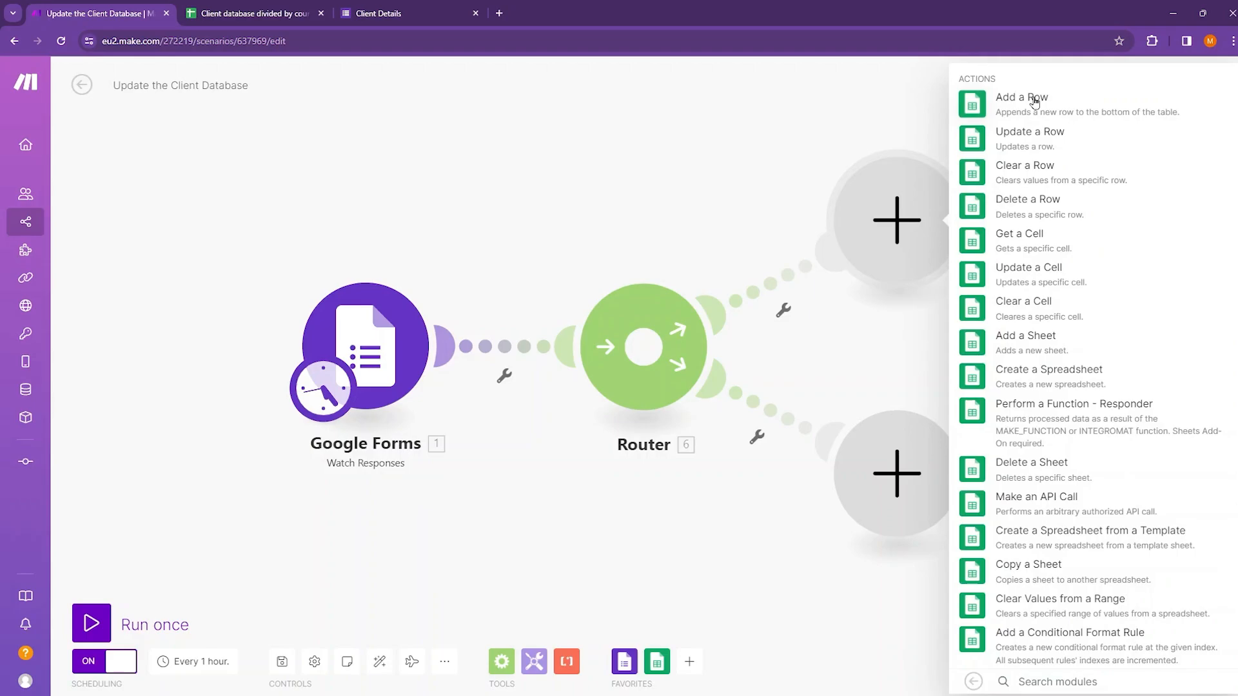
click(1034, 106)
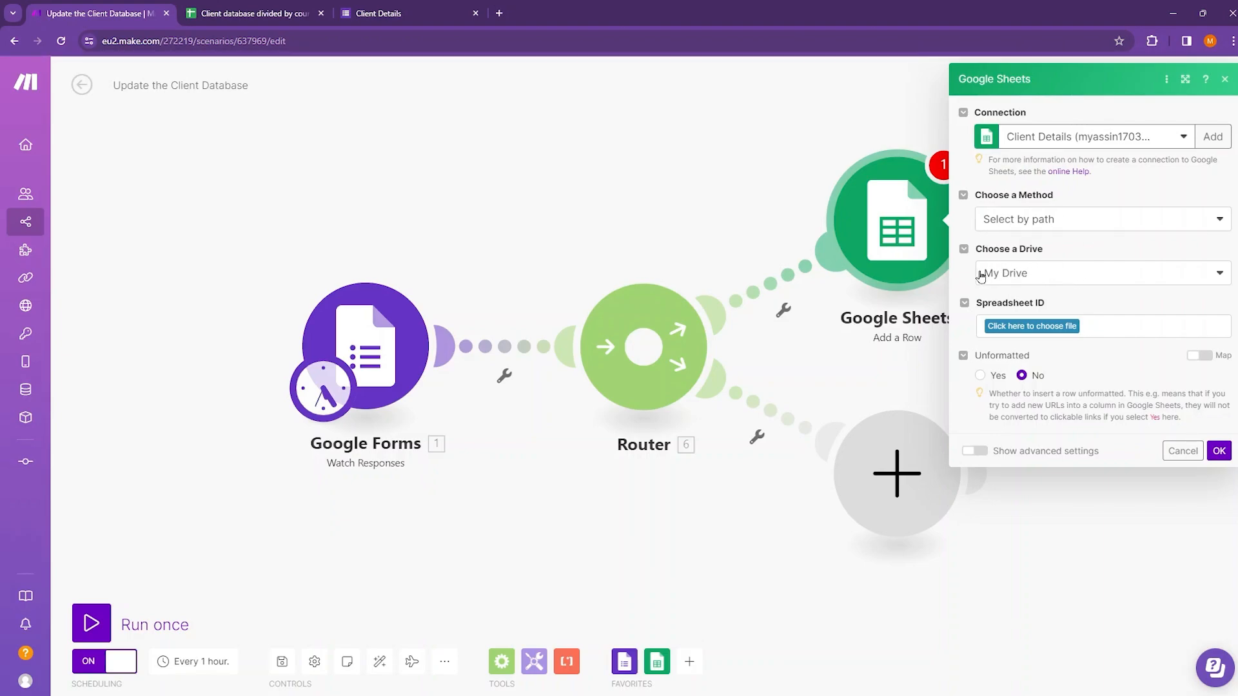
Step: Set the module's spreadsheet to Make.com / Automation Version 2 / Client database divided by country and the sheet to Clients USA
click(1038, 330)
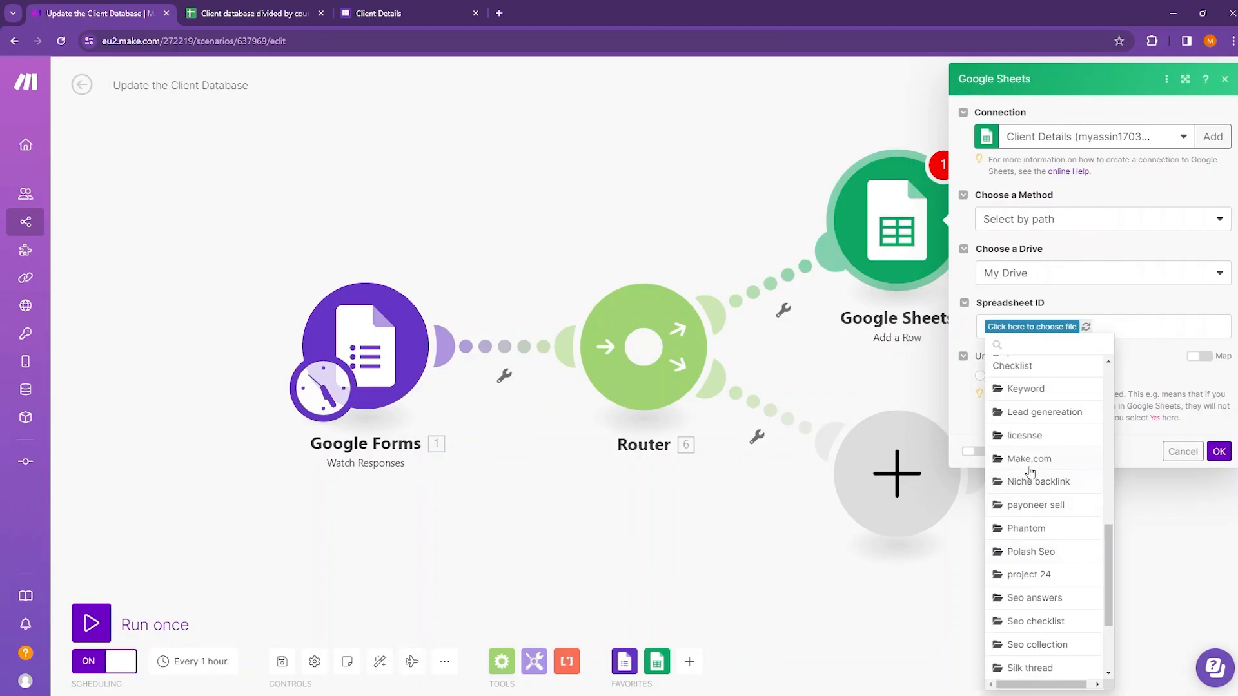
click(1028, 384)
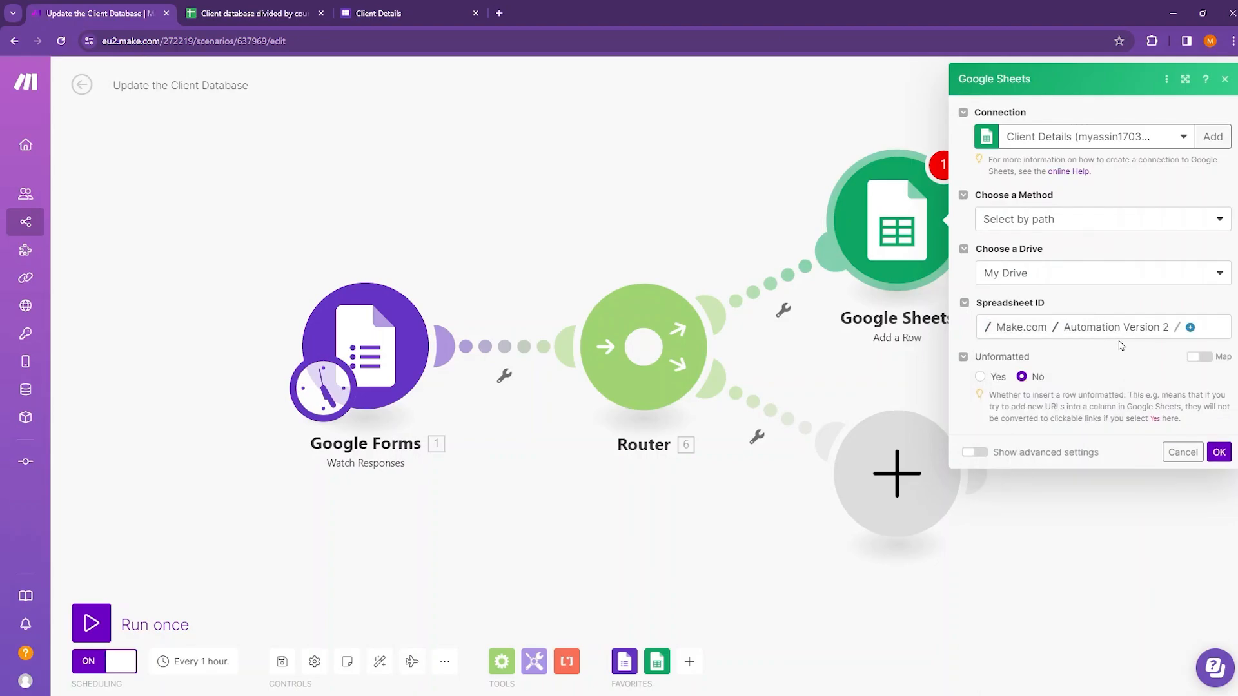
click(1191, 327)
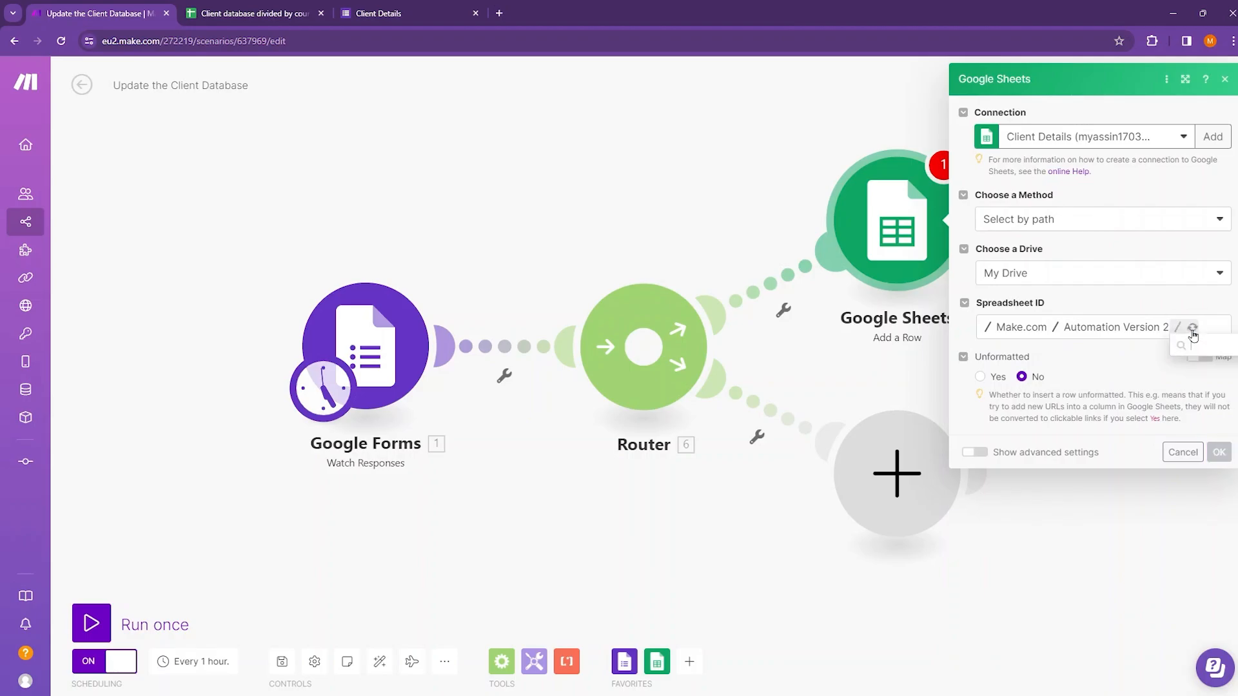
click(1213, 360)
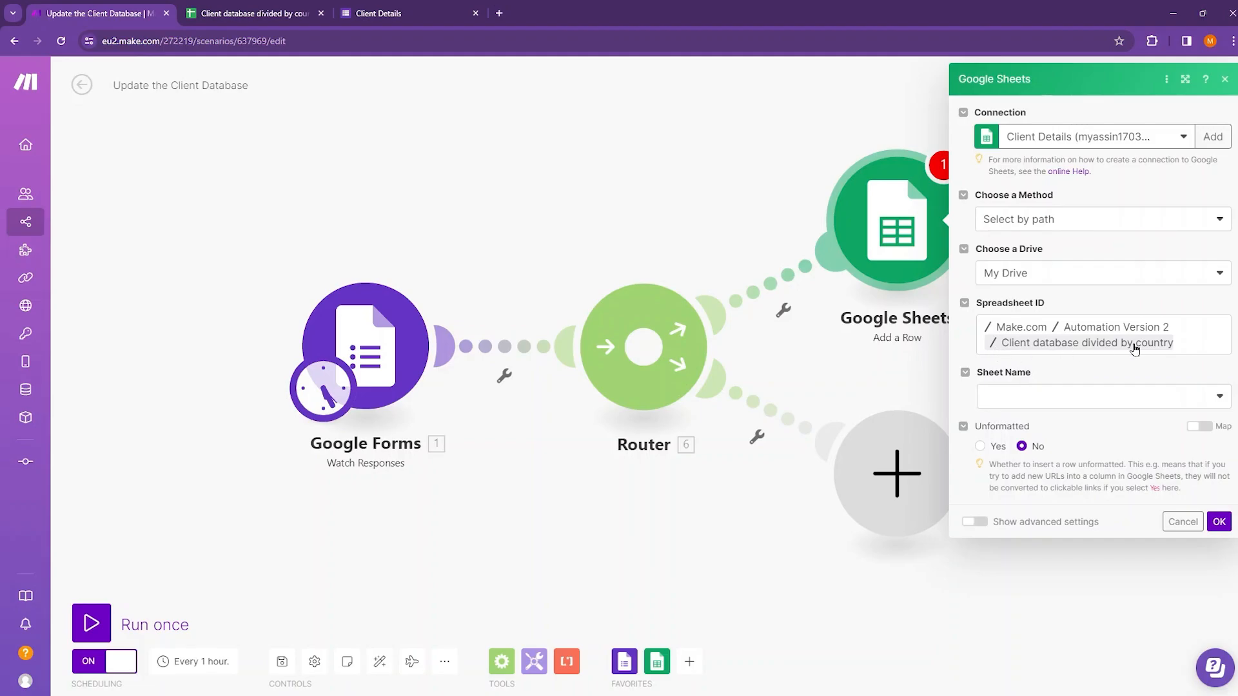
click(1218, 397)
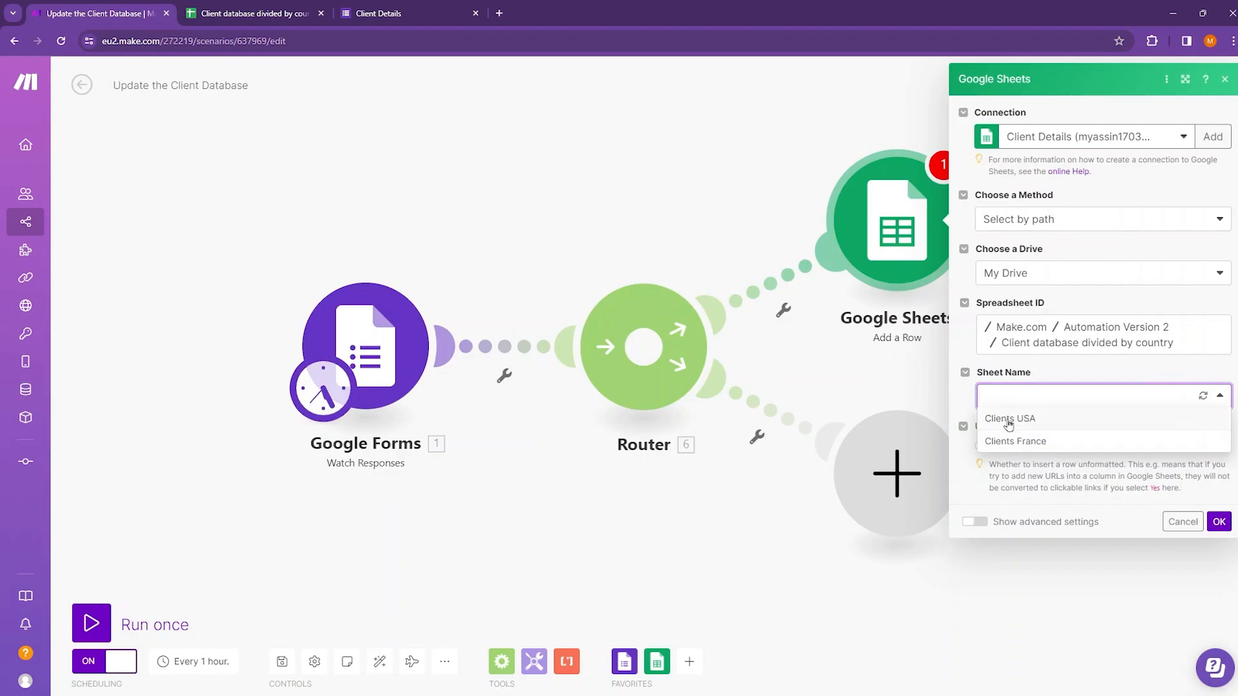
click(1009, 420)
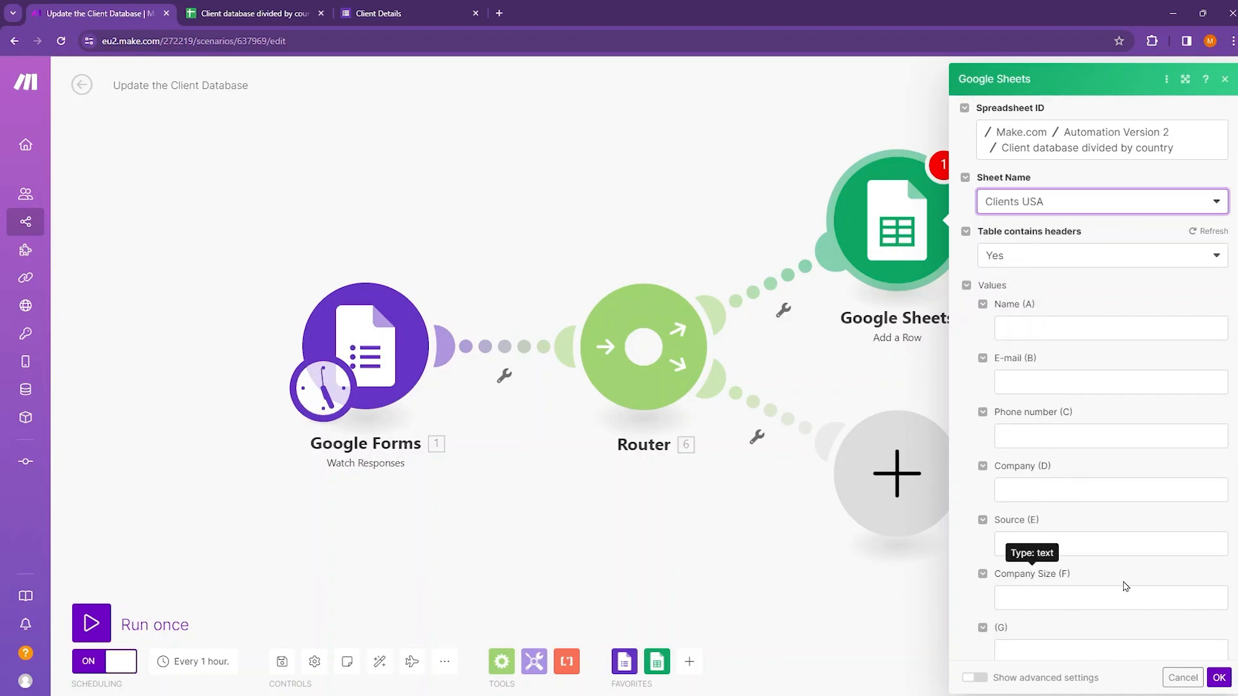
Step: Compare the module's value fields with the column headers in the client database spreadsheet
click(218, 11)
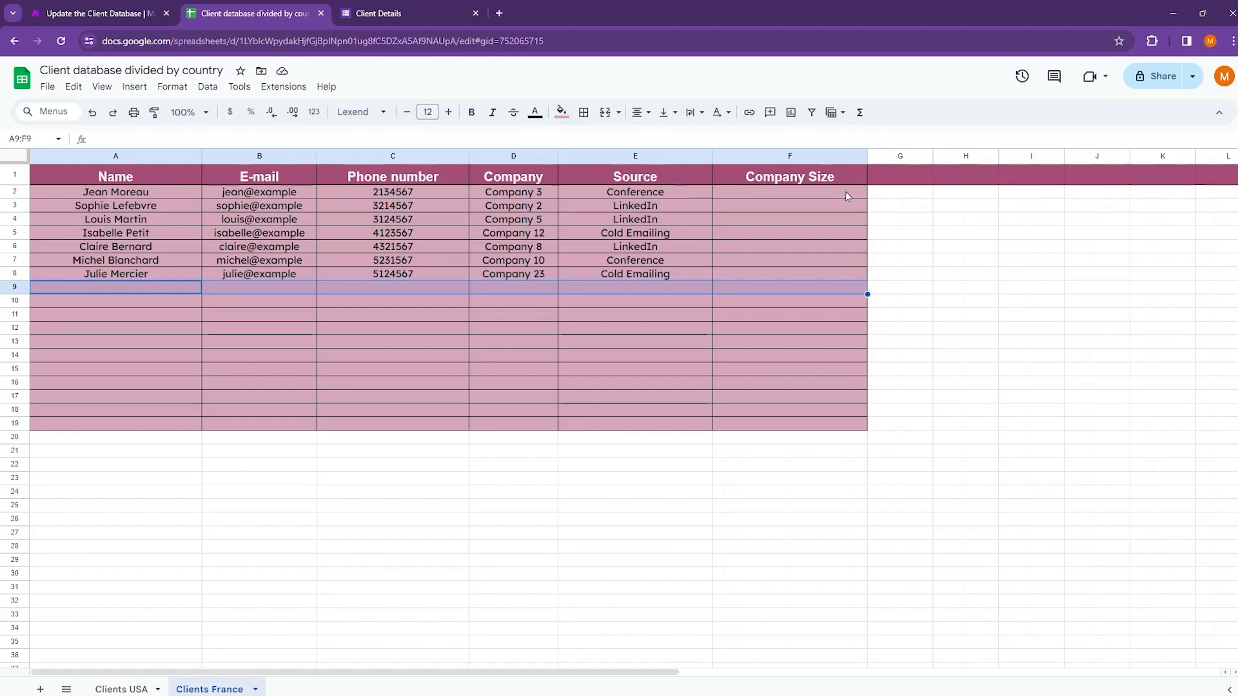
click(129, 13)
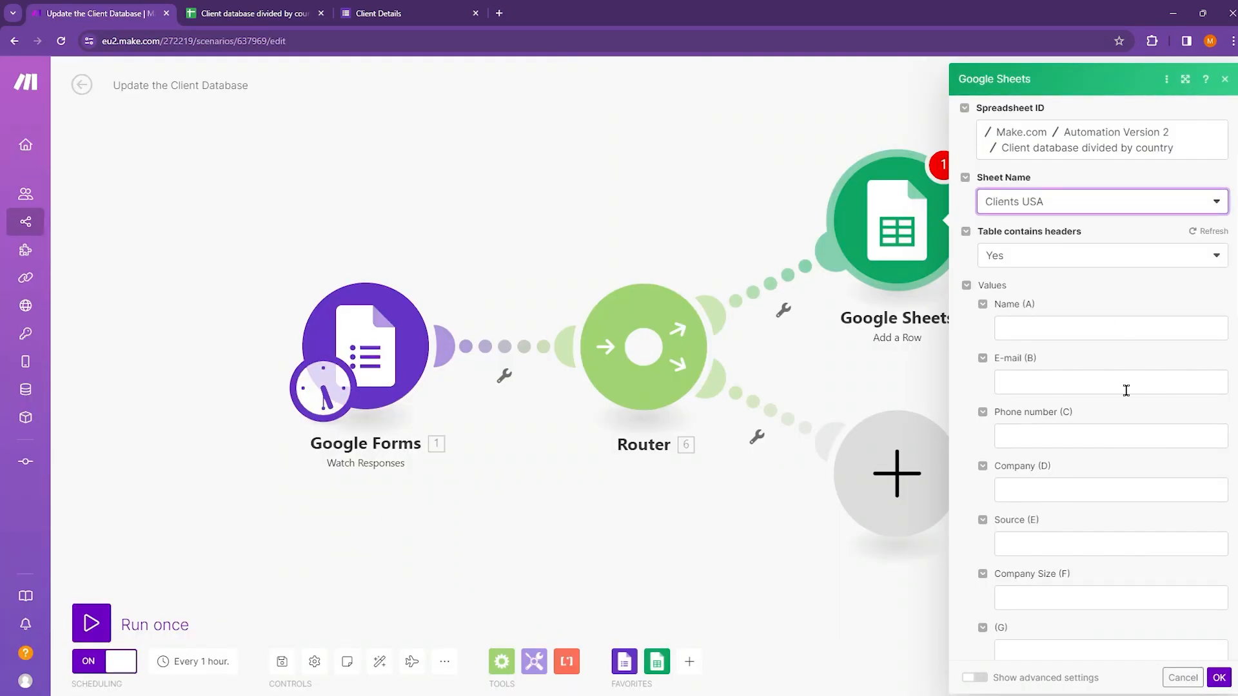
scroll(1126, 390, down, 3)
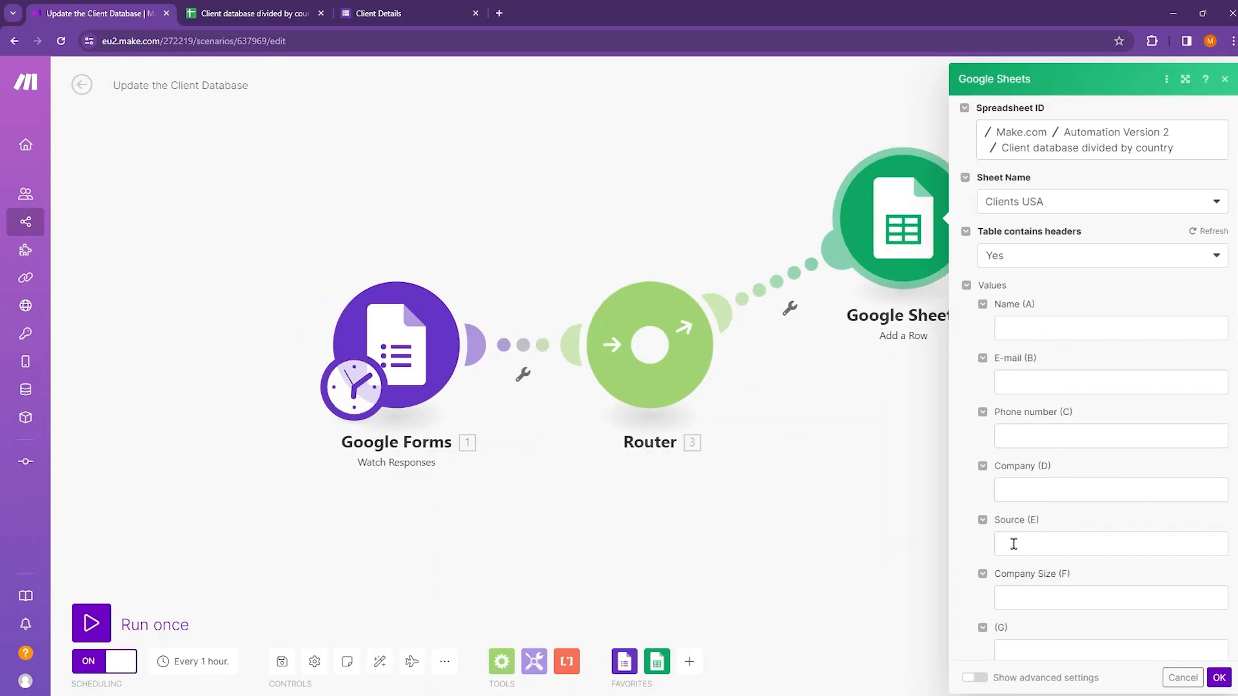
Step: Open the Google Forms module's settings and highlight the form ID in the Client Details form's URL
click(395, 327)
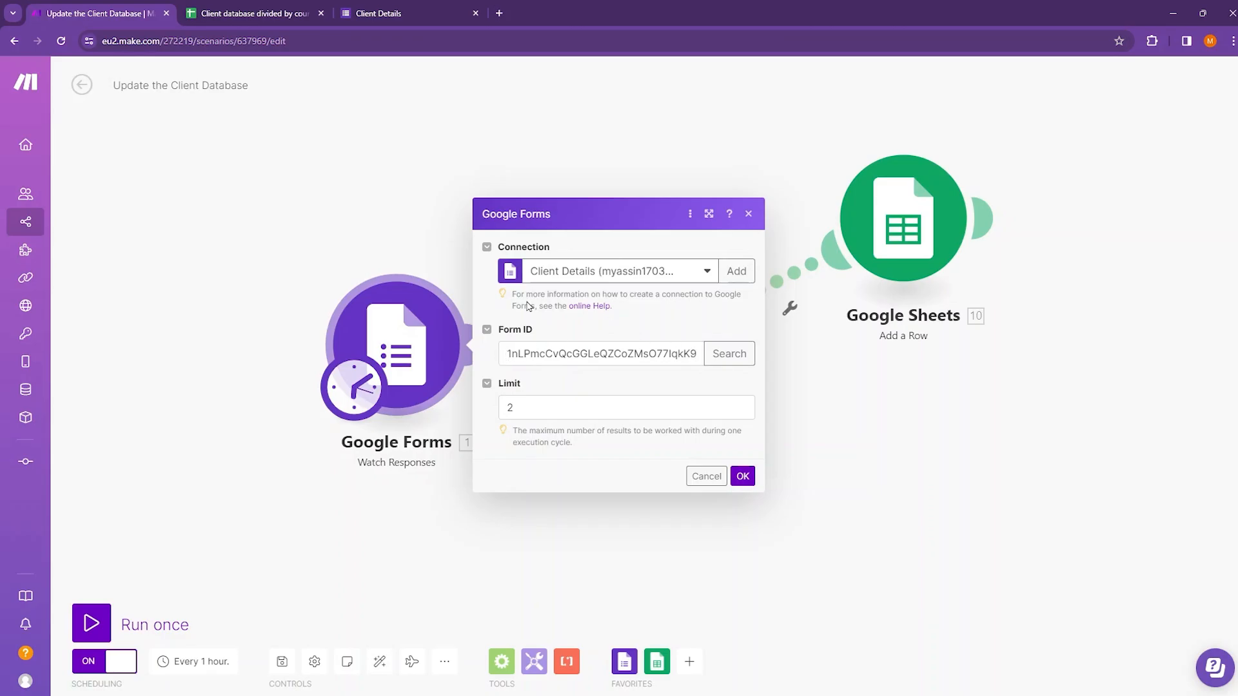
click(387, 13)
click(247, 38)
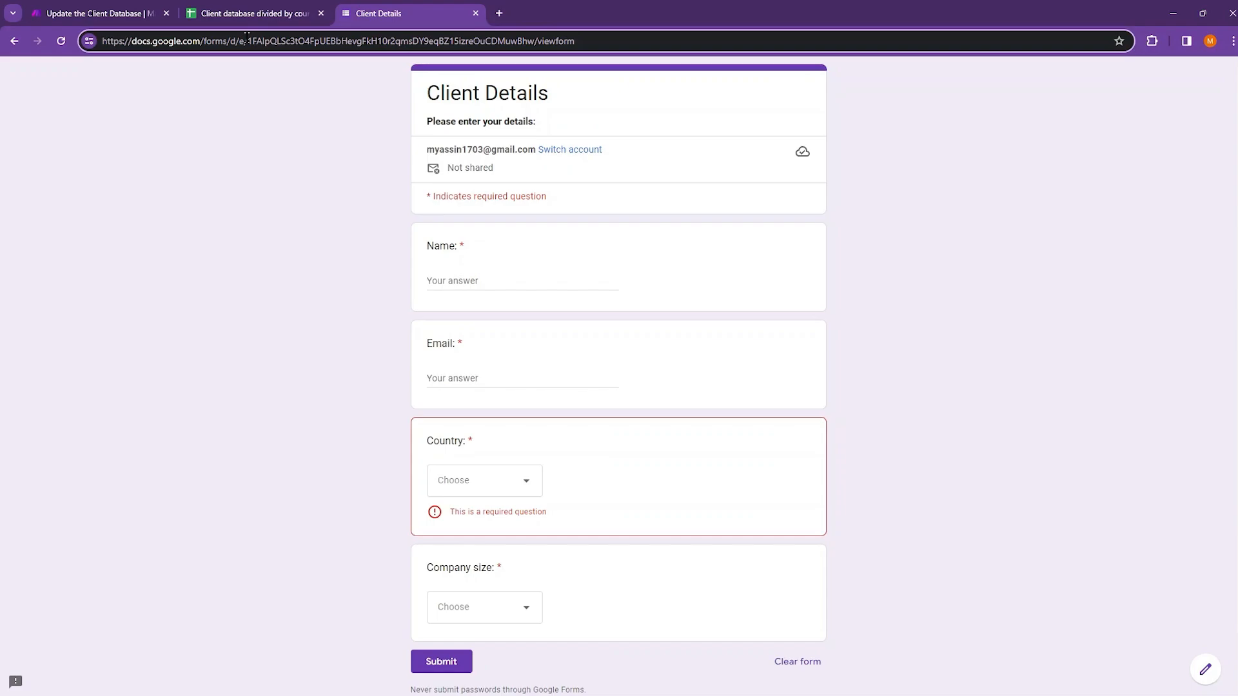
drag(247, 40, 531, 58)
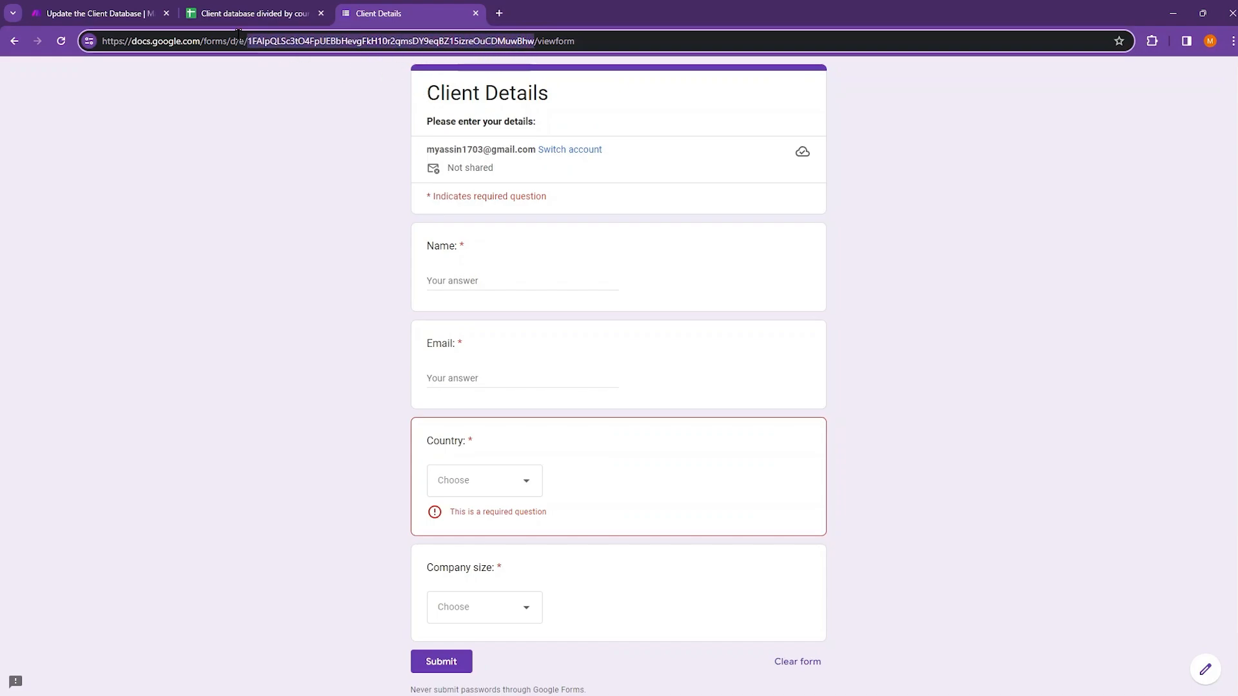
Step: Copy the highlighted form ID from the Client Details URL and return to the scenario's Google Forms settings
right_click(439, 40)
click(483, 158)
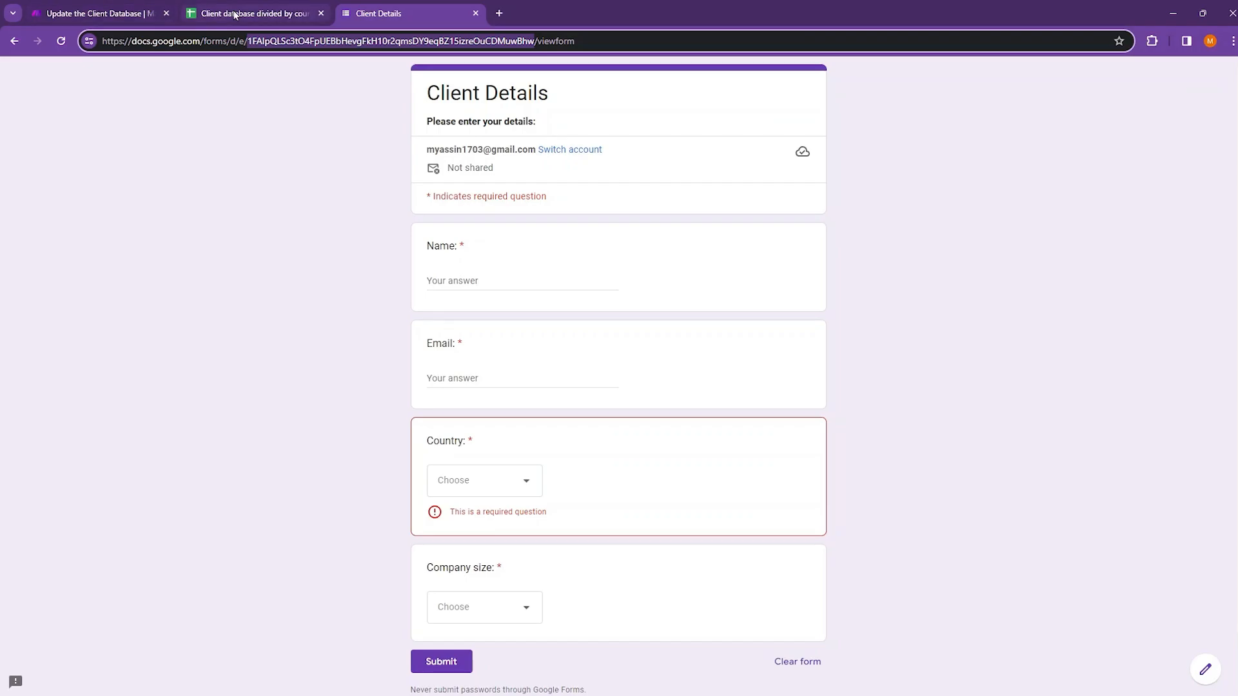
click(83, 8)
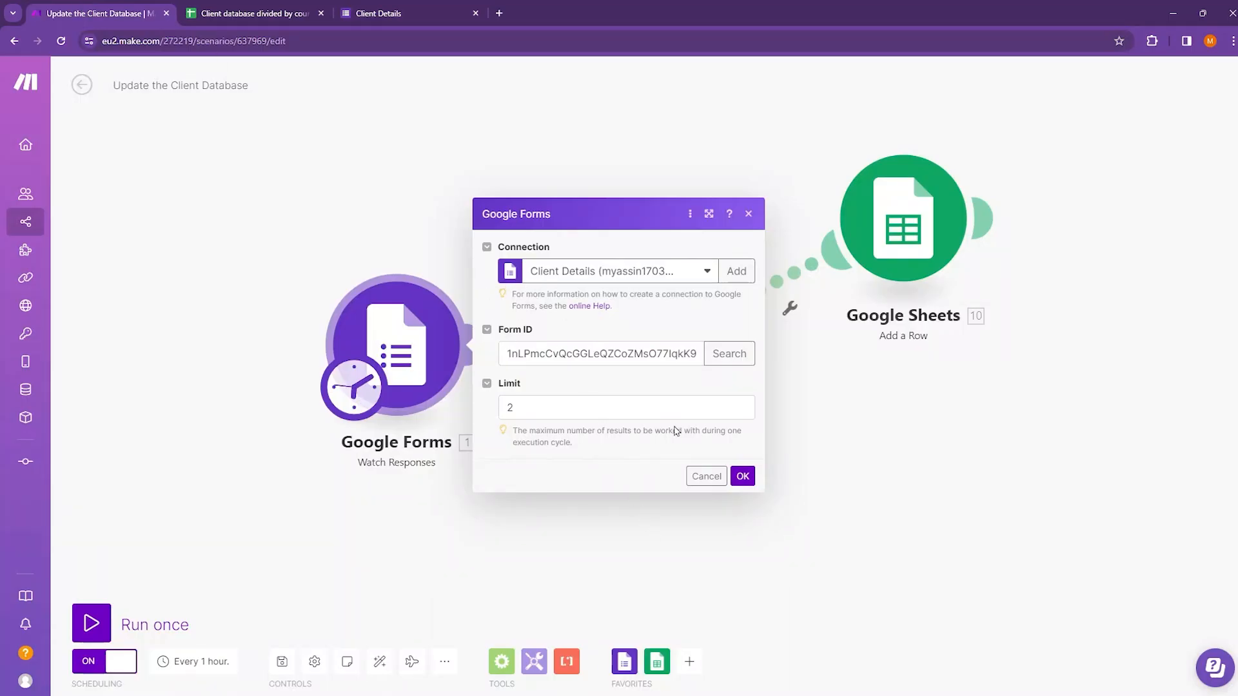
Step: Accept the Google Forms module's settings and run the scenario once to fetch the submitted form response
click(742, 476)
click(91, 629)
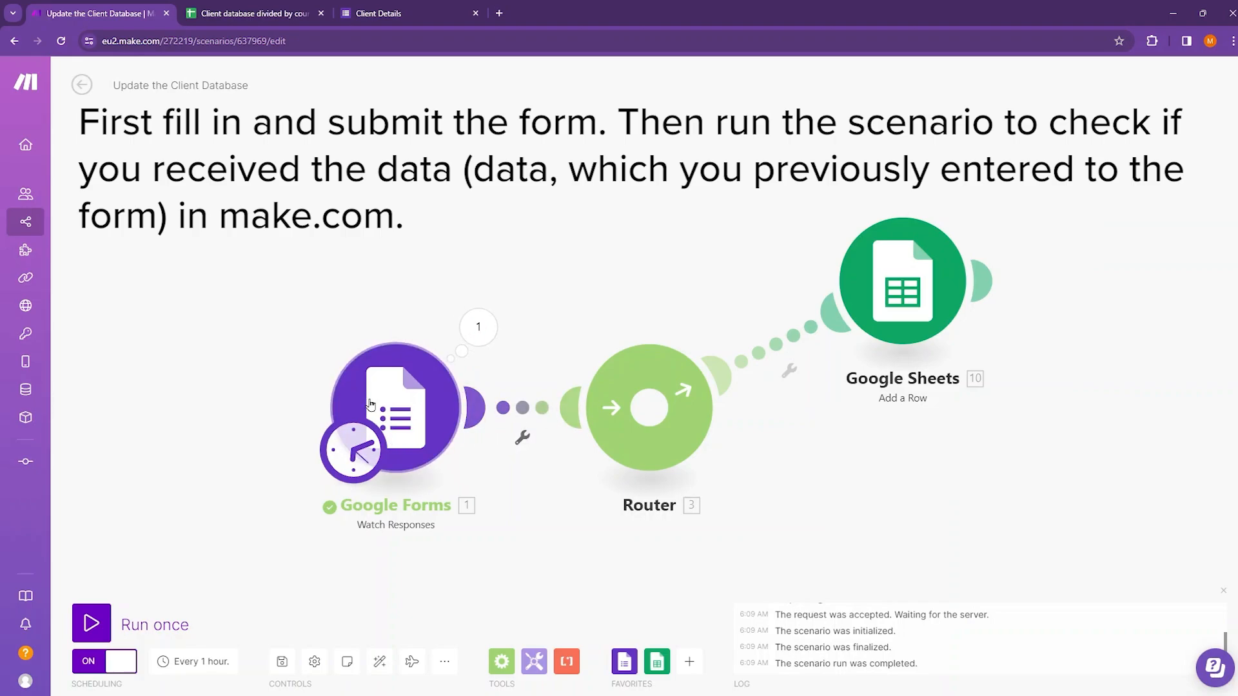
Step: In the Clients USA Google Sheets module, map the text answer value of the form's Name question to Name (A)
click(920, 298)
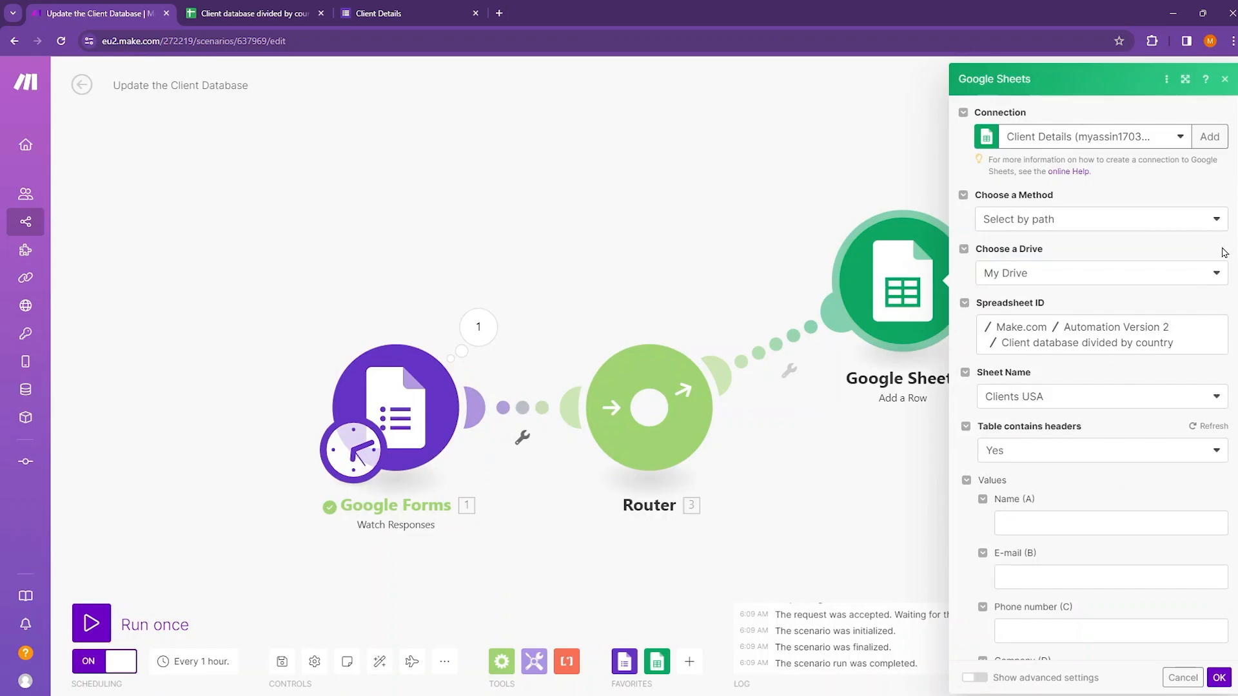
scroll(1109, 419, down, 2)
scroll(1102, 434, down, 1)
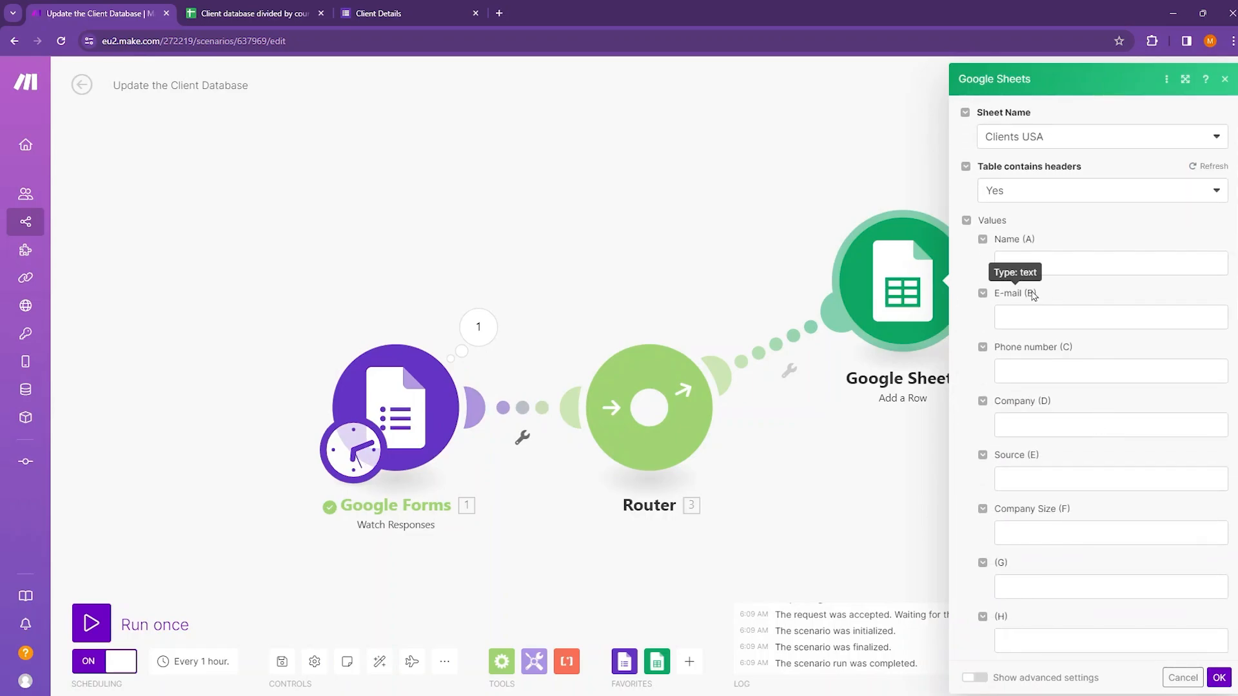
click(1036, 268)
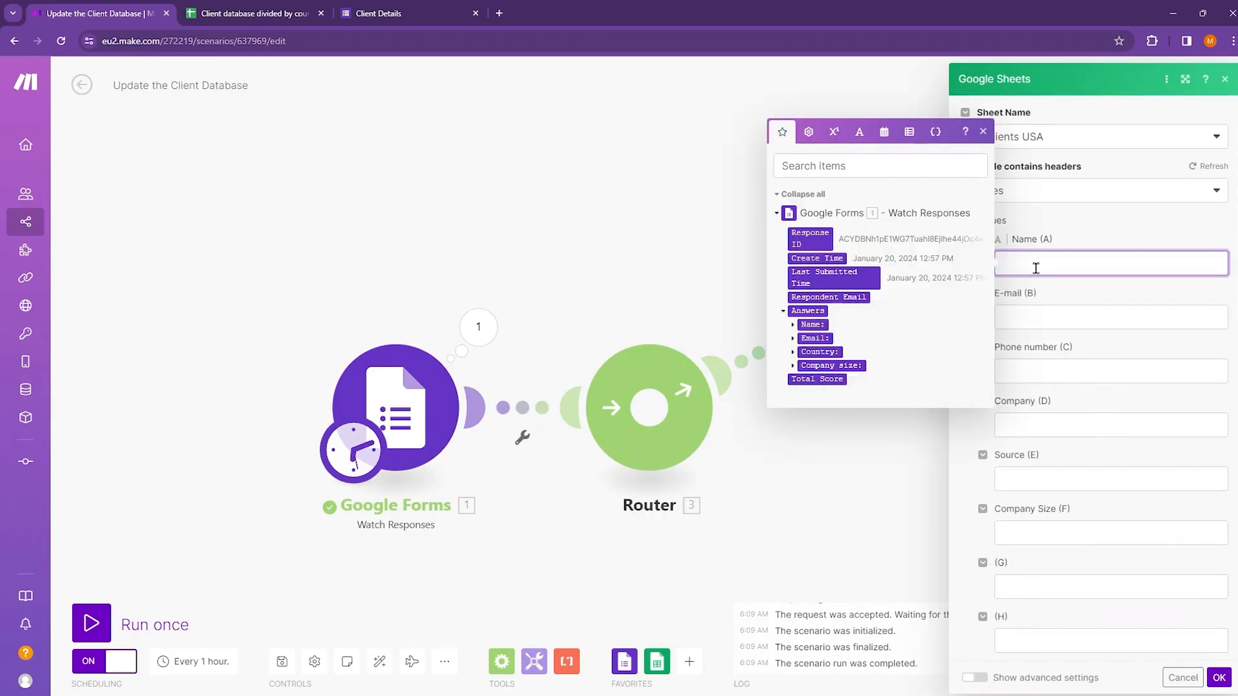
click(798, 327)
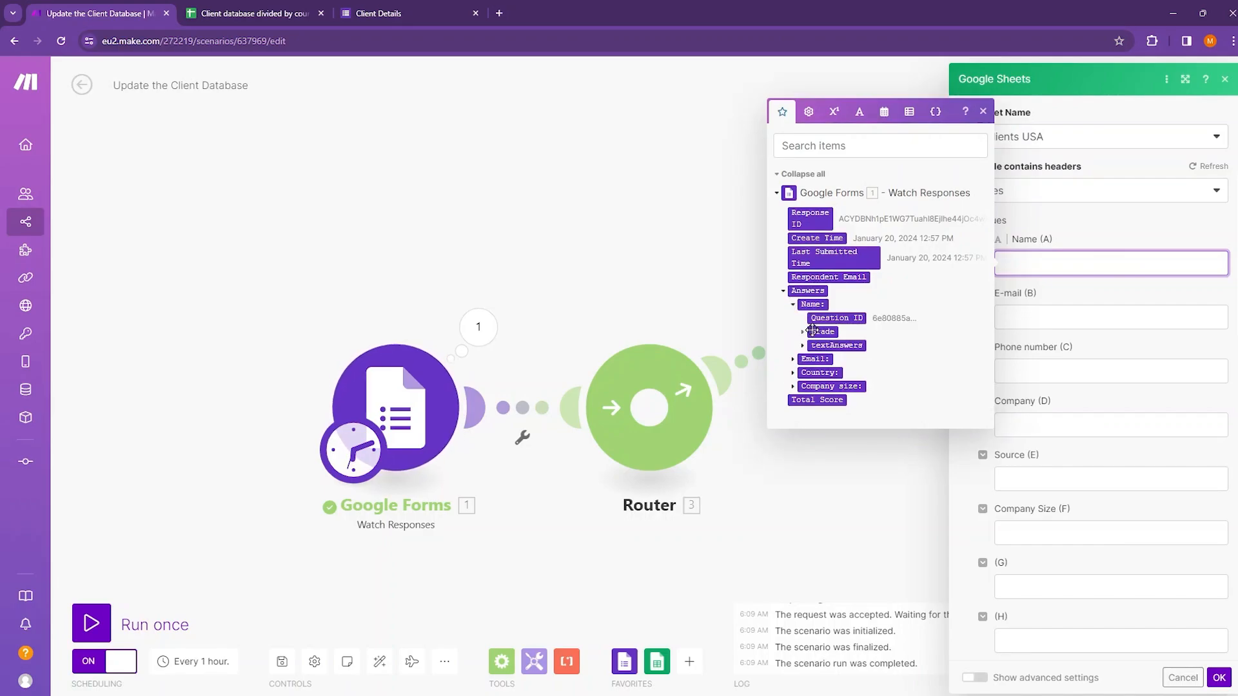
click(803, 345)
click(823, 351)
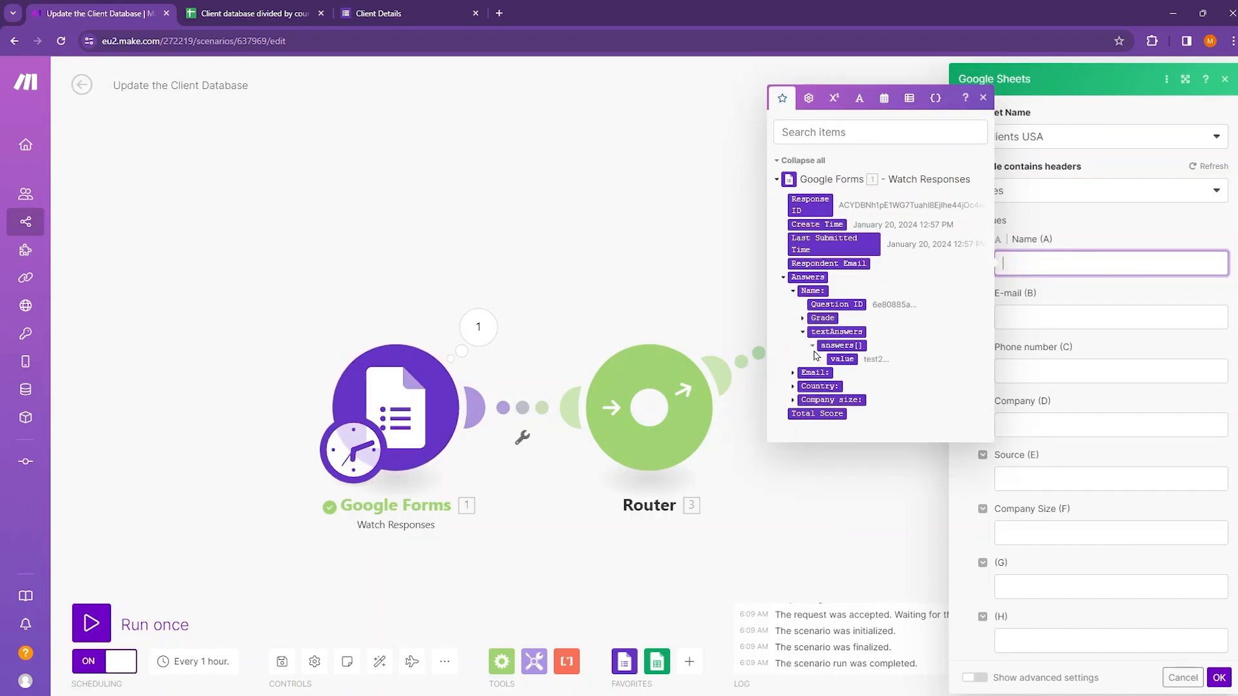
click(842, 359)
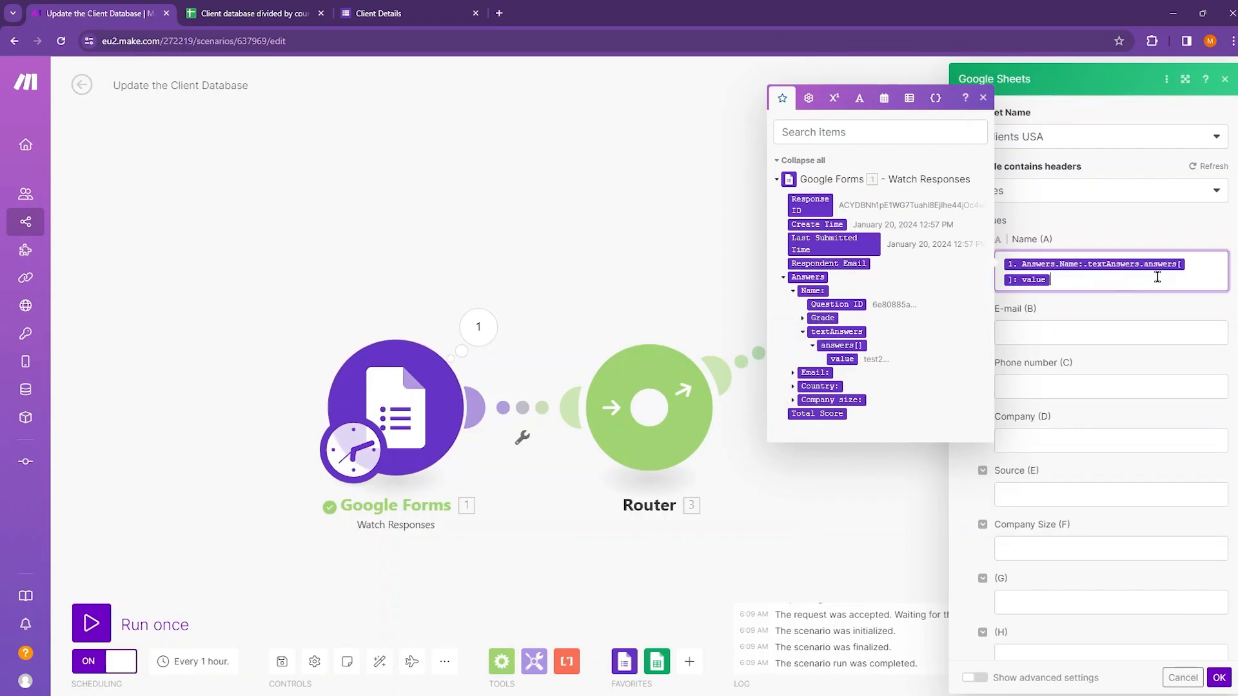
Step: Map the text answer value of the form's Email question to E-mail (B) in the Clients USA module
click(1046, 330)
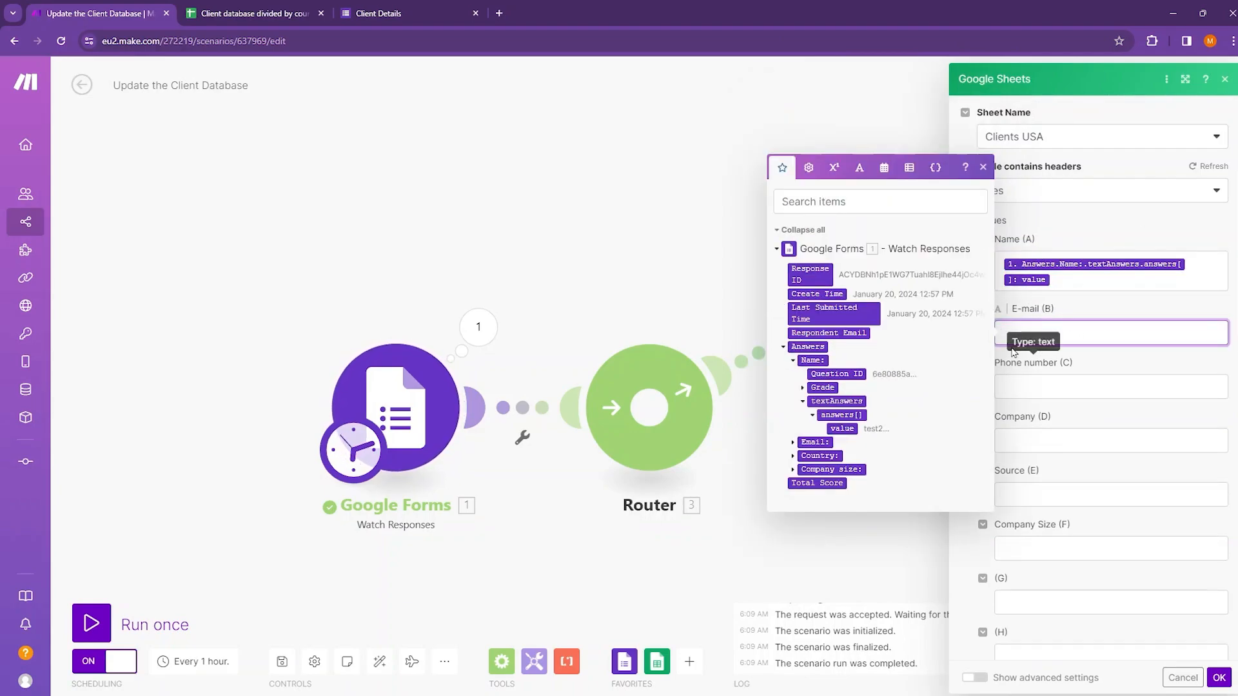
click(795, 444)
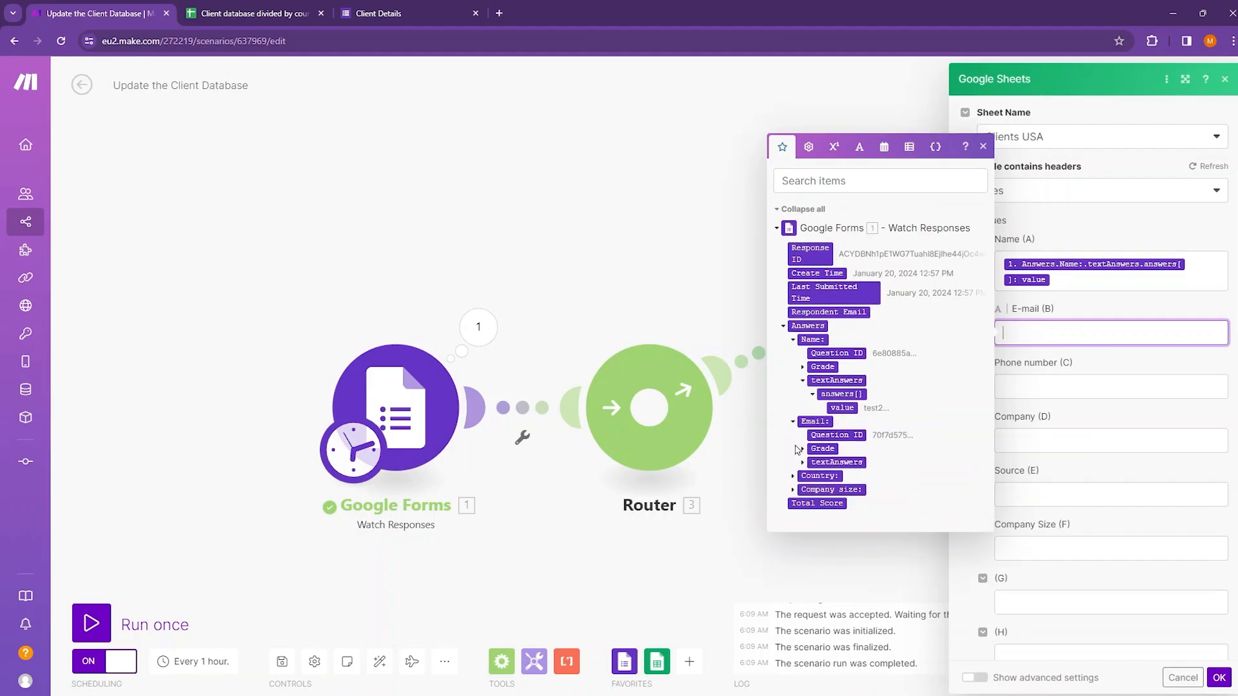
click(803, 464)
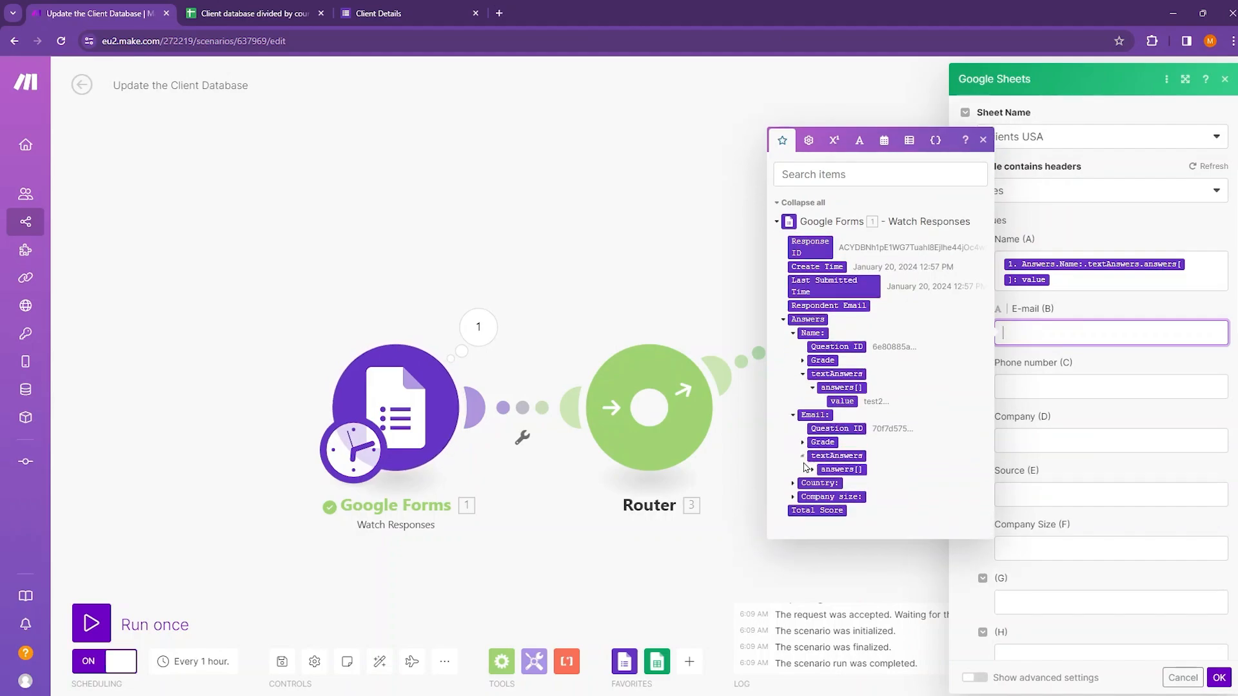
click(815, 476)
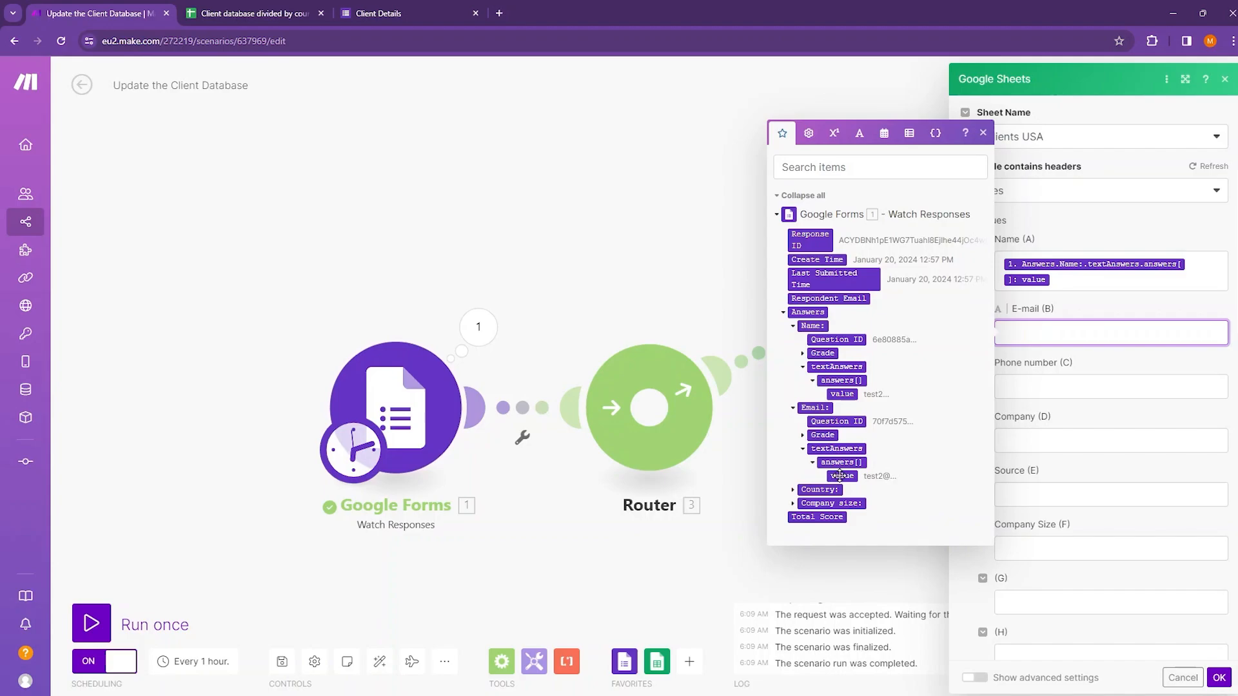
click(840, 476)
Step: Map the text answer value of the form's Company size question to Company Size (F) in the Clients USA module
scroll(1020, 368, down, 3)
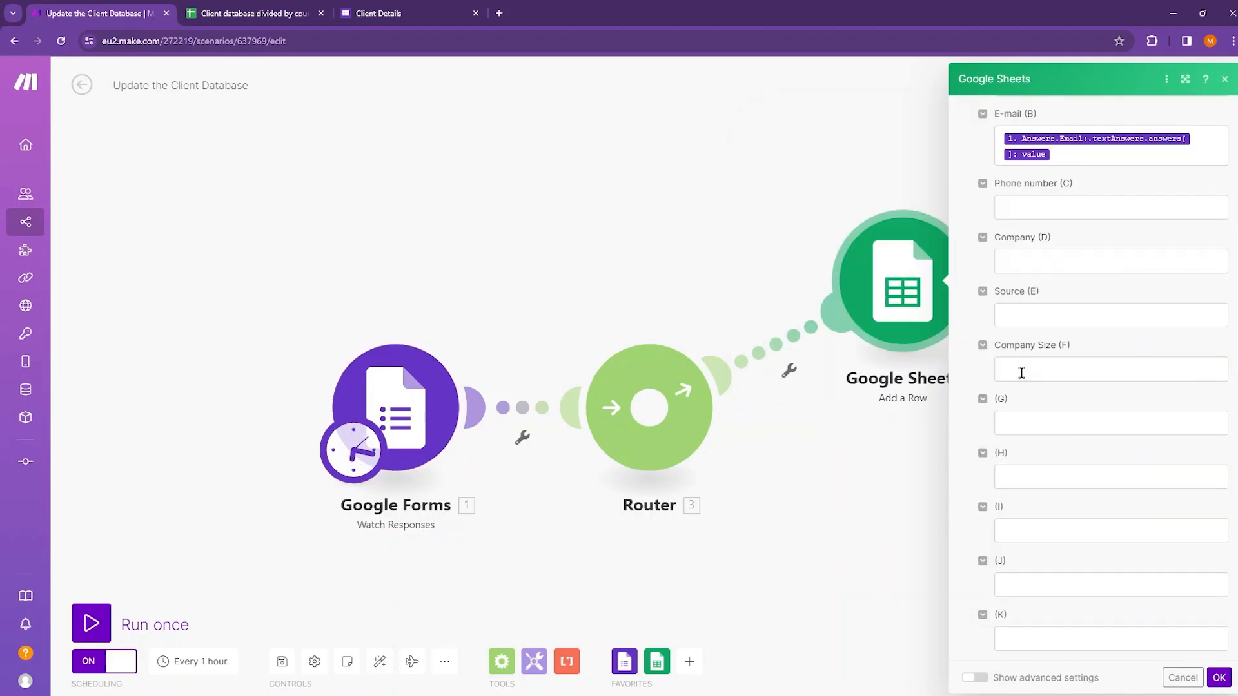
click(1022, 372)
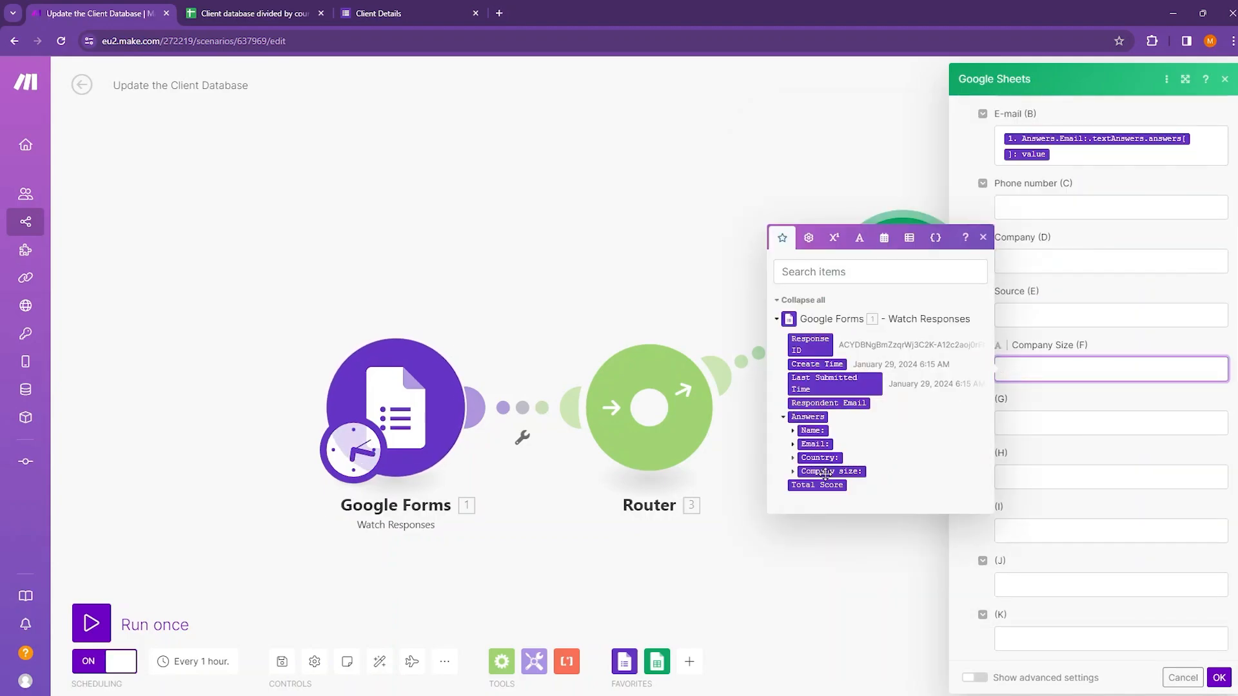
click(794, 473)
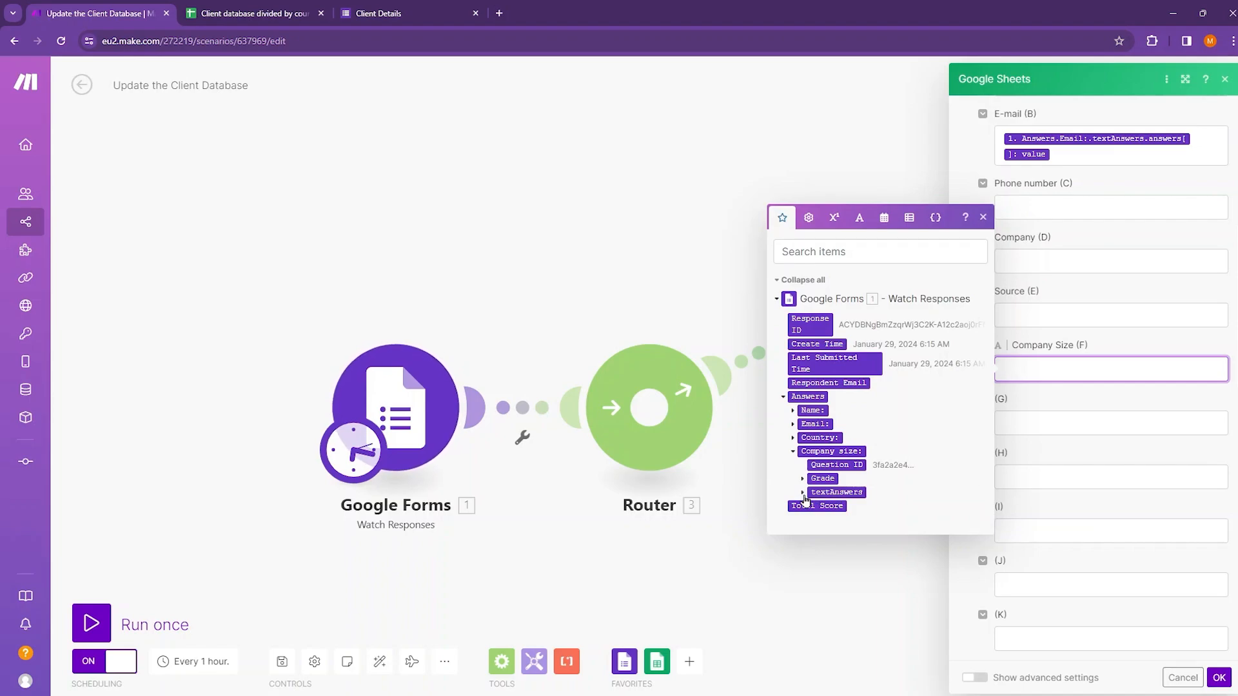
click(803, 493)
click(815, 502)
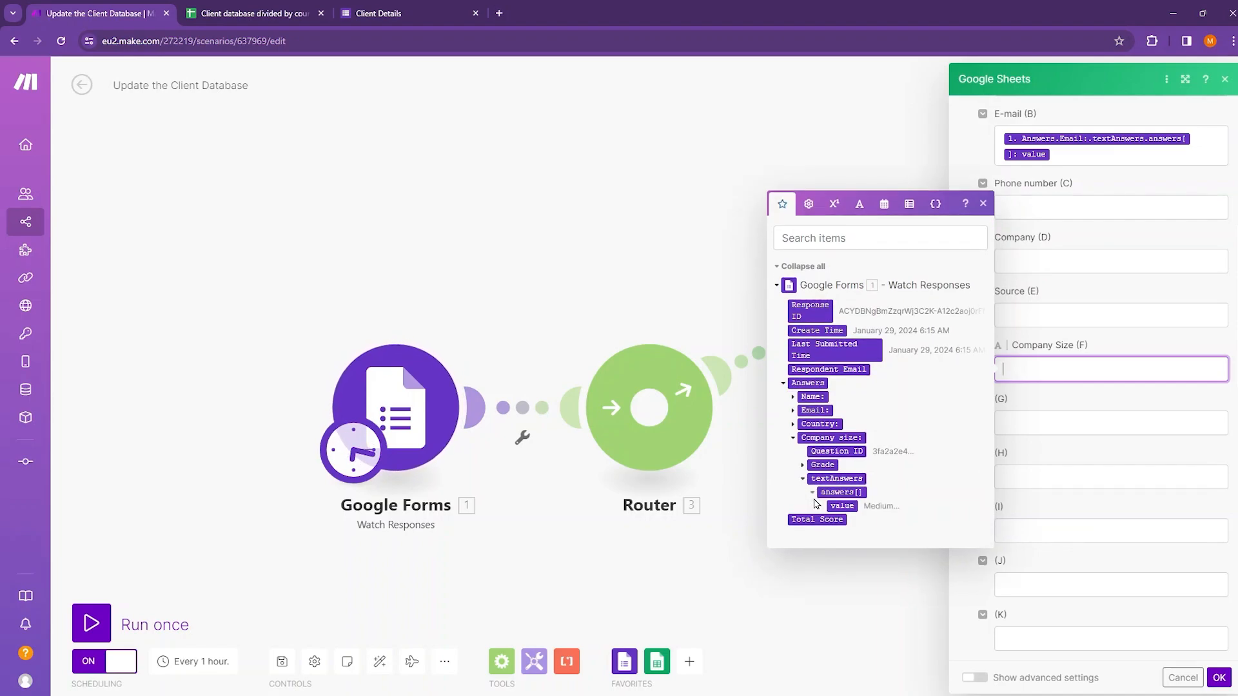
click(842, 506)
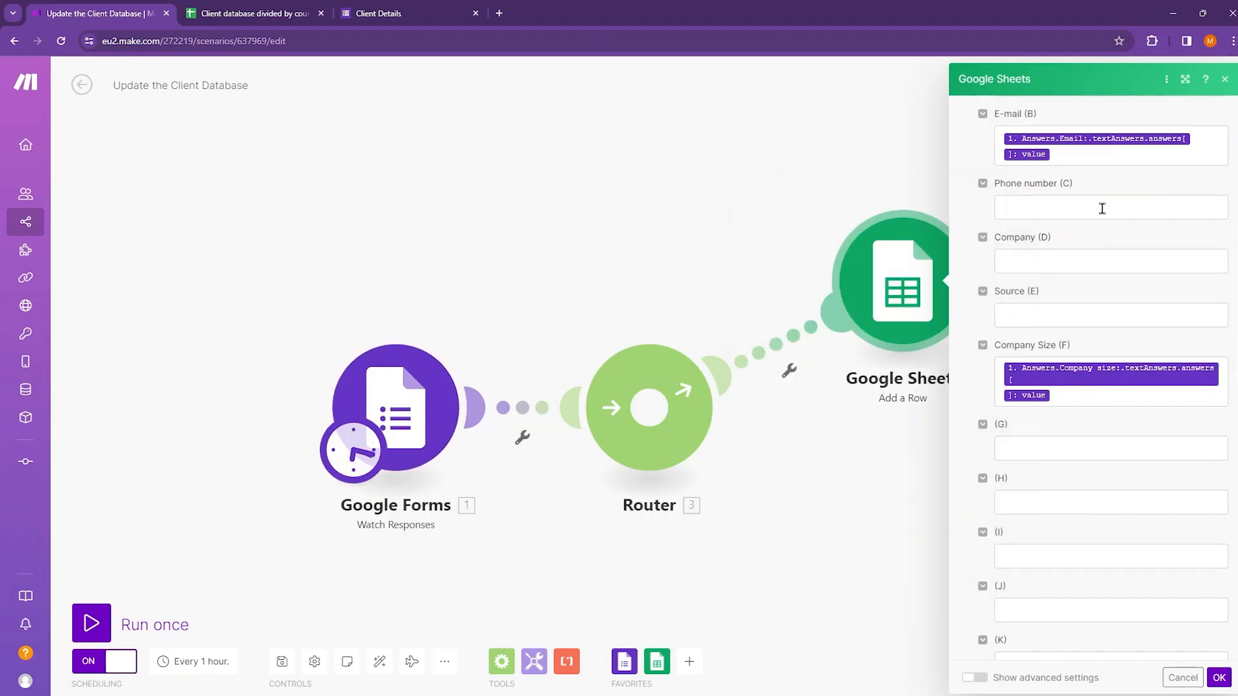
Step: Set Source (E) to Form in the Clients USA module and save the module's settings
scroll(1073, 428, up, 2)
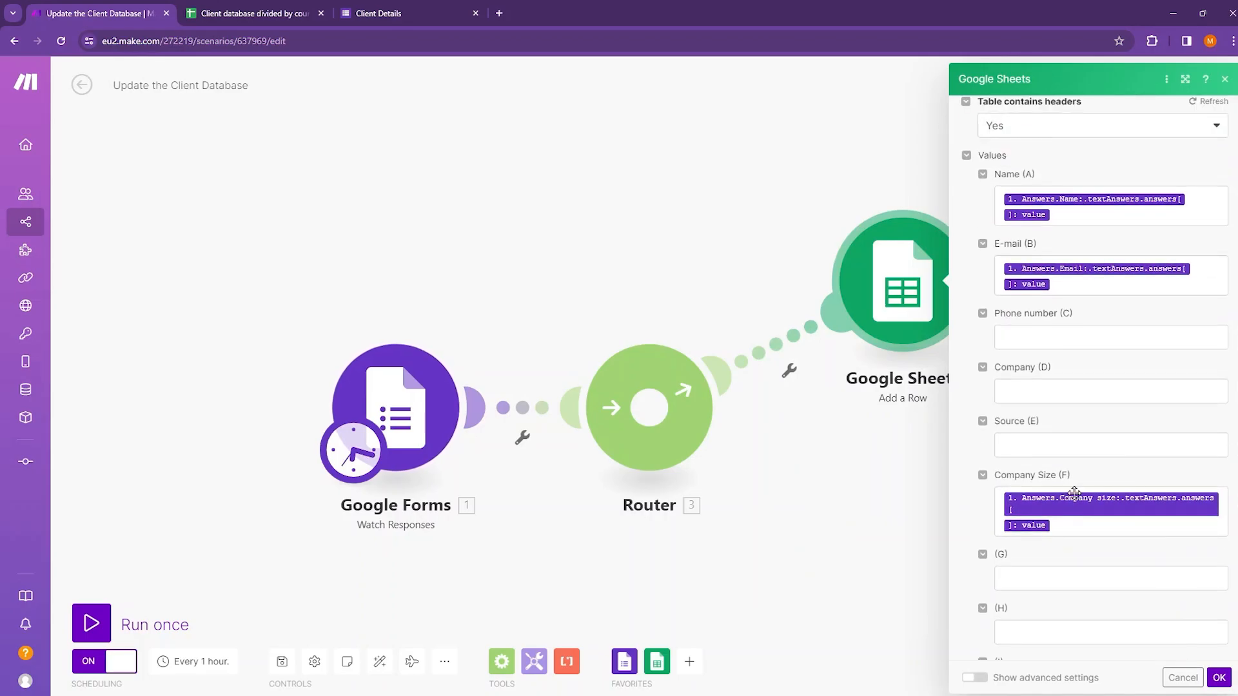
click(1020, 448)
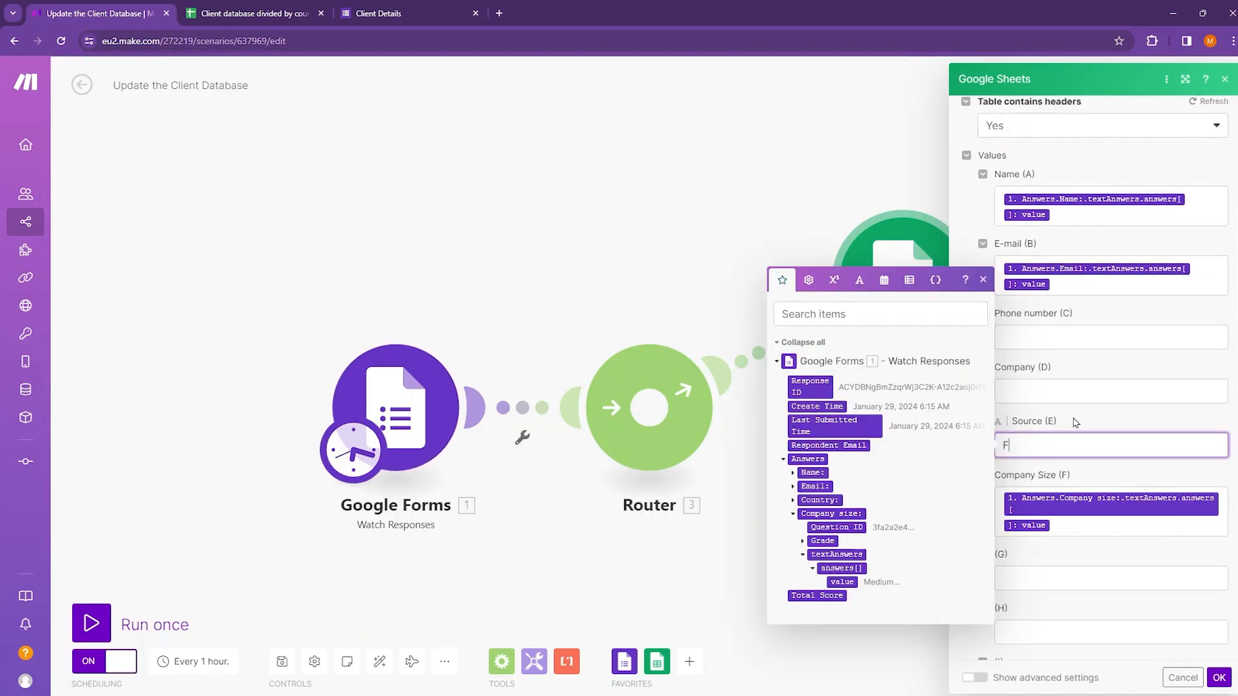
text(Form)
scroll(1076, 423, down, 3)
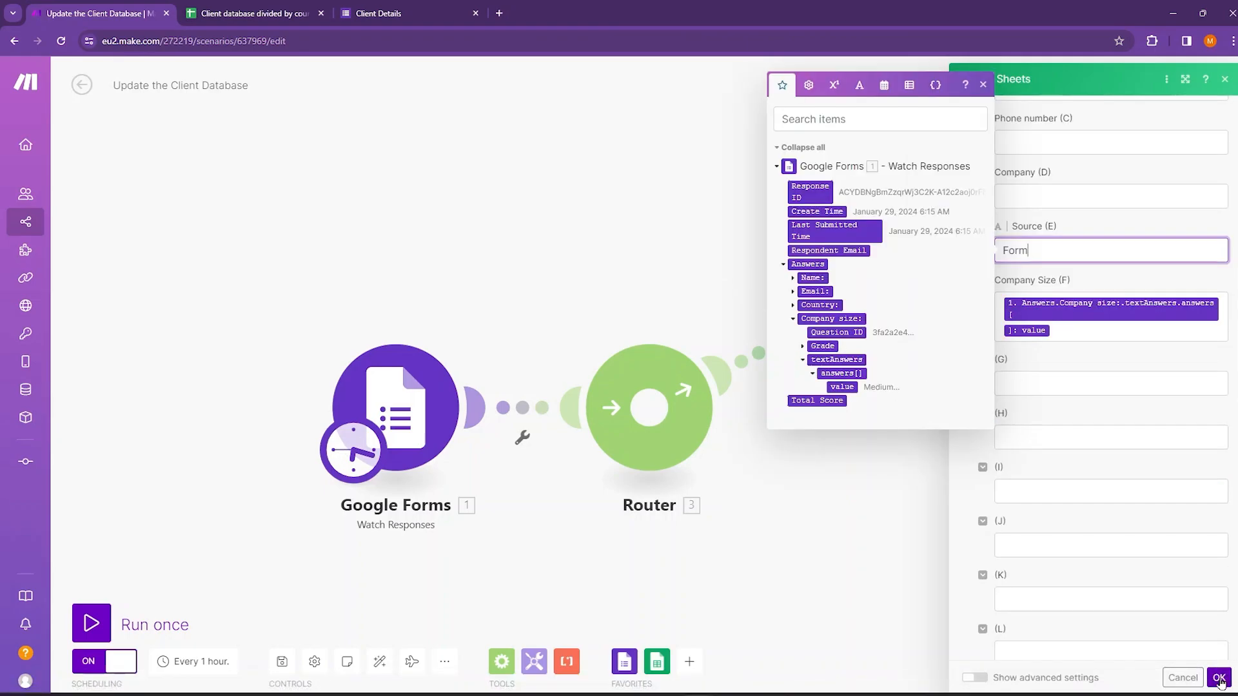
click(1219, 677)
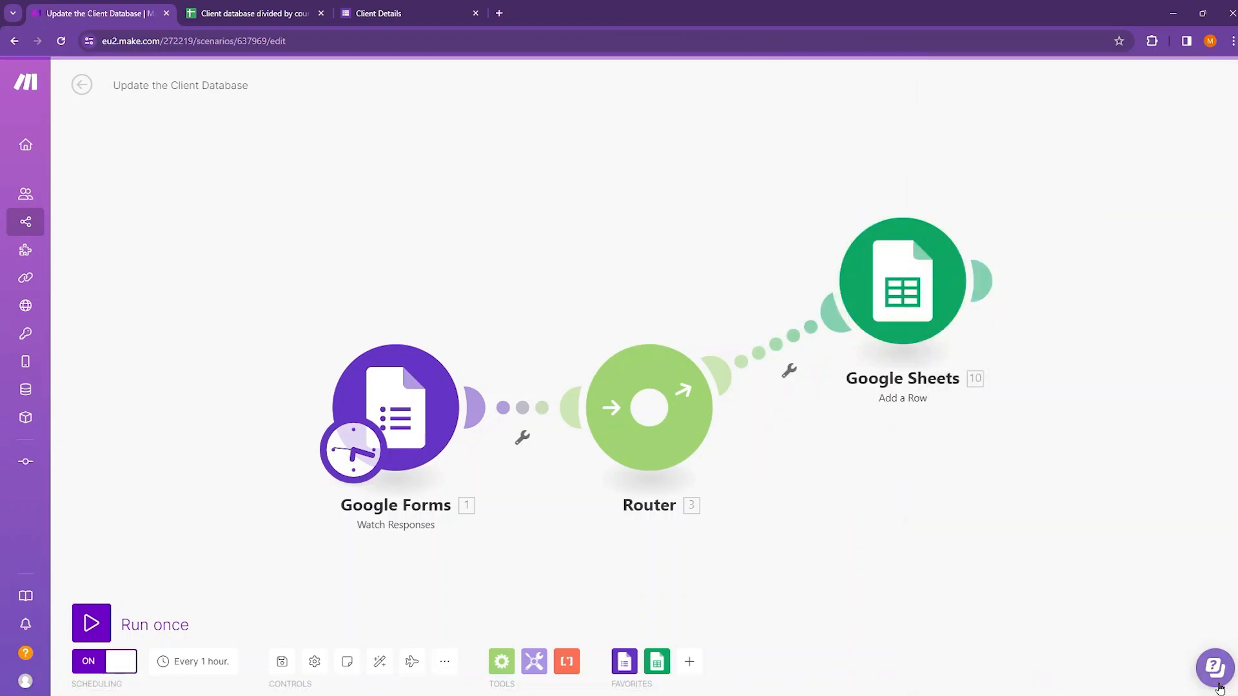
Step: Add a second route to the router with a Google Sheets Add a Row module on it
click(653, 414)
click(892, 517)
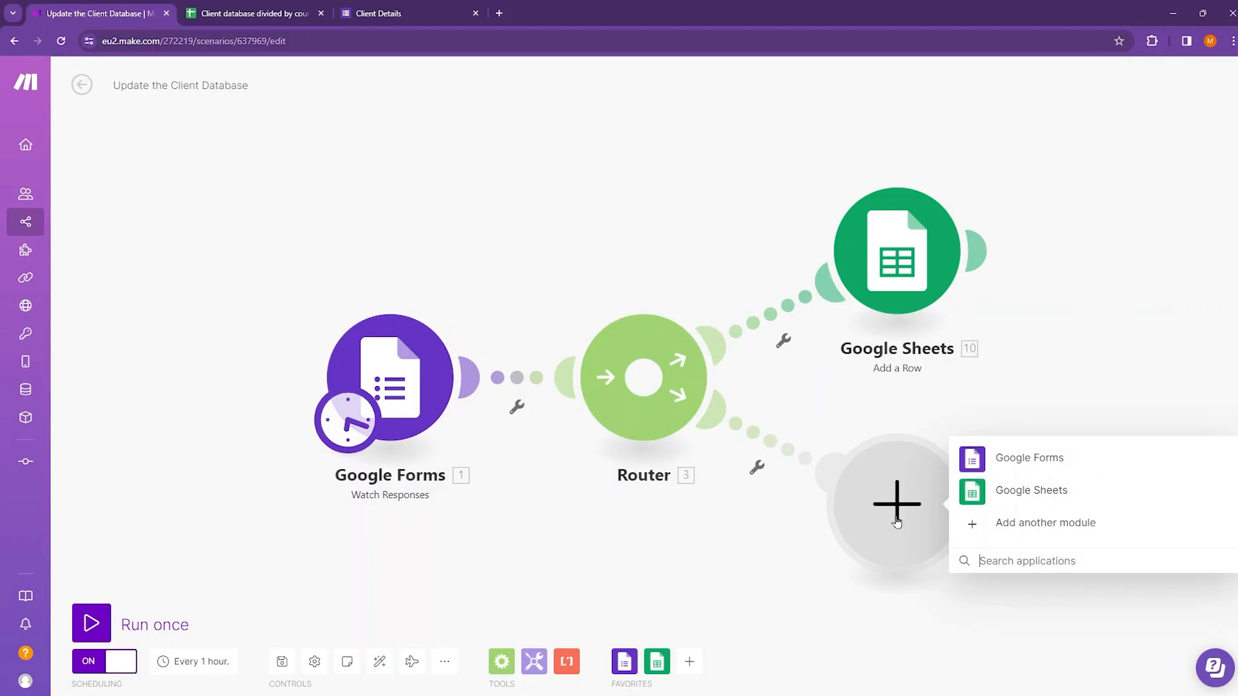
click(1051, 498)
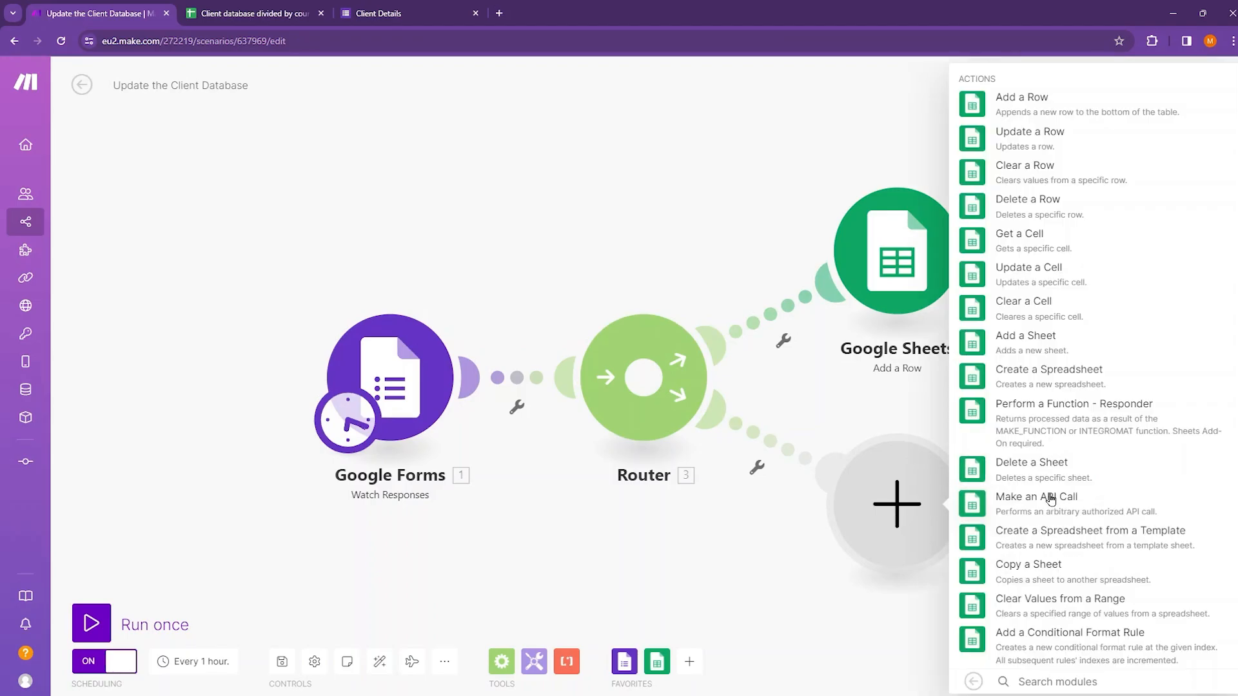
click(1032, 104)
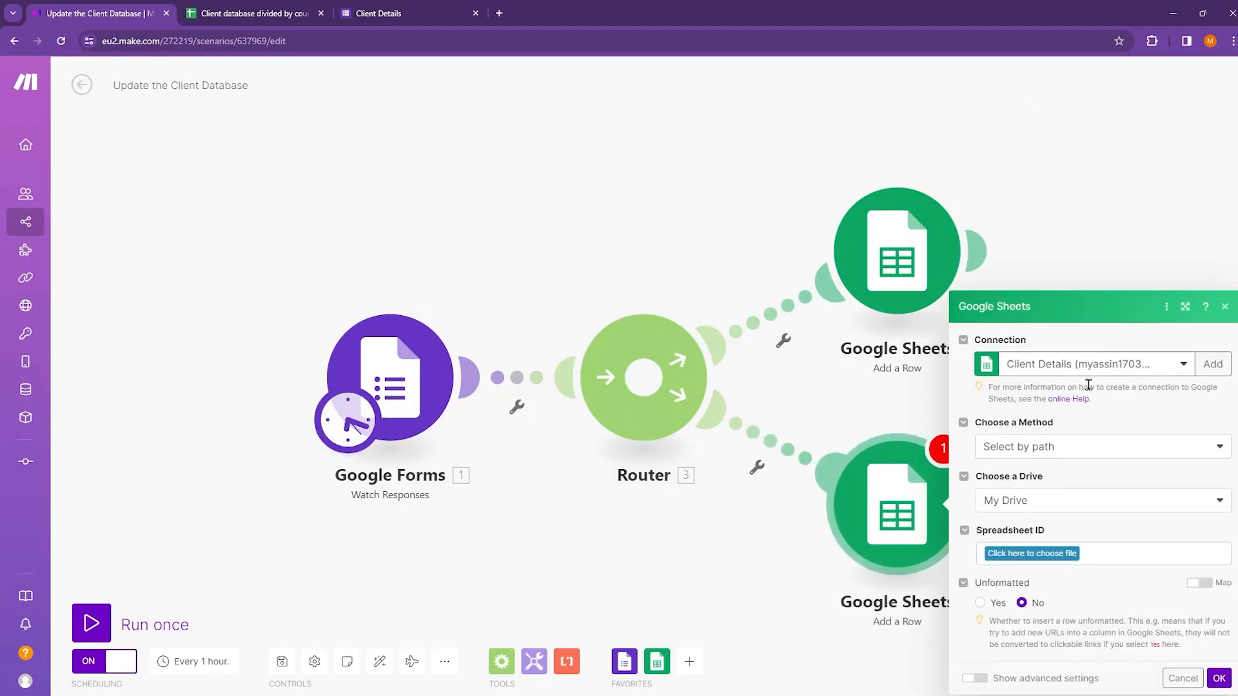
Step: Set the new module's spreadsheet to Make.com / Automation Version 2 / Client database divided by country and the sheet to Clients France
click(1051, 553)
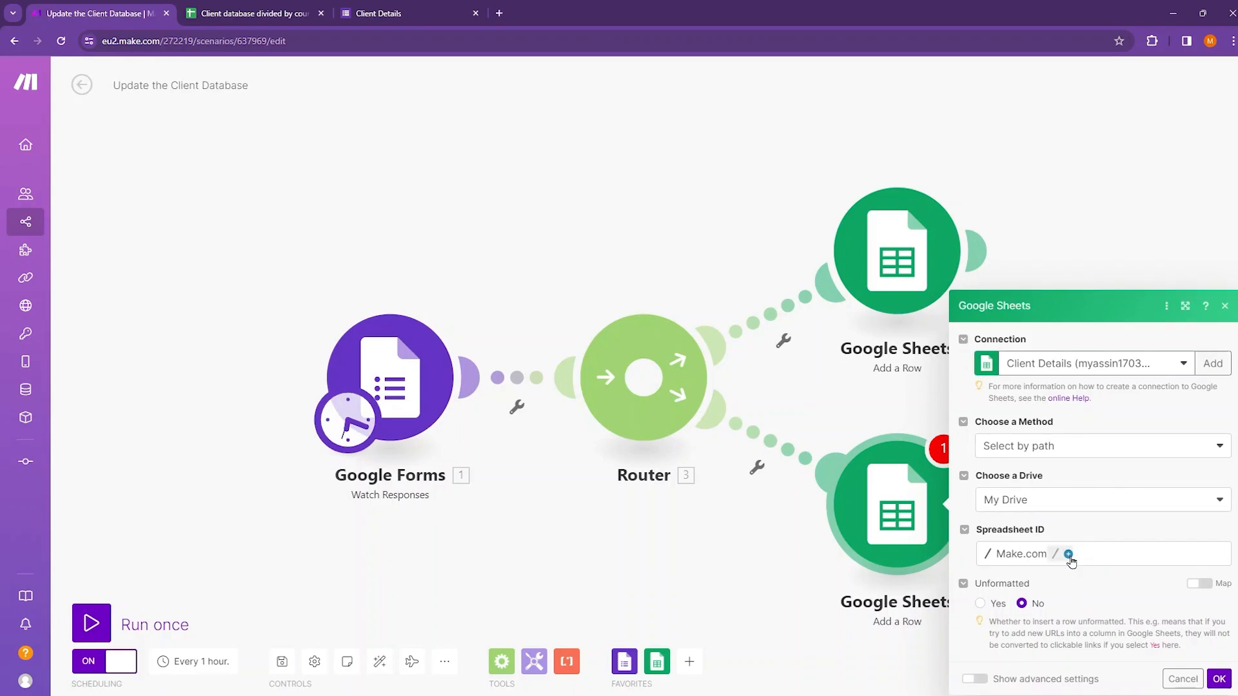
click(1071, 558)
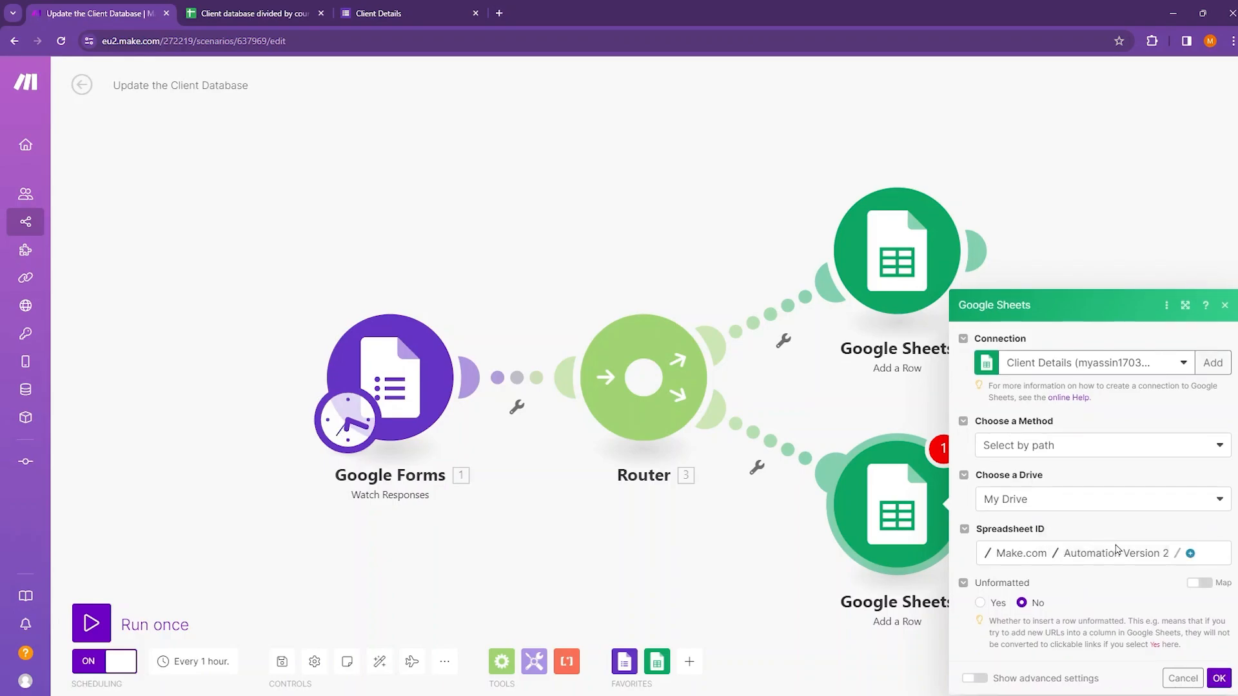
click(1189, 555)
click(1193, 533)
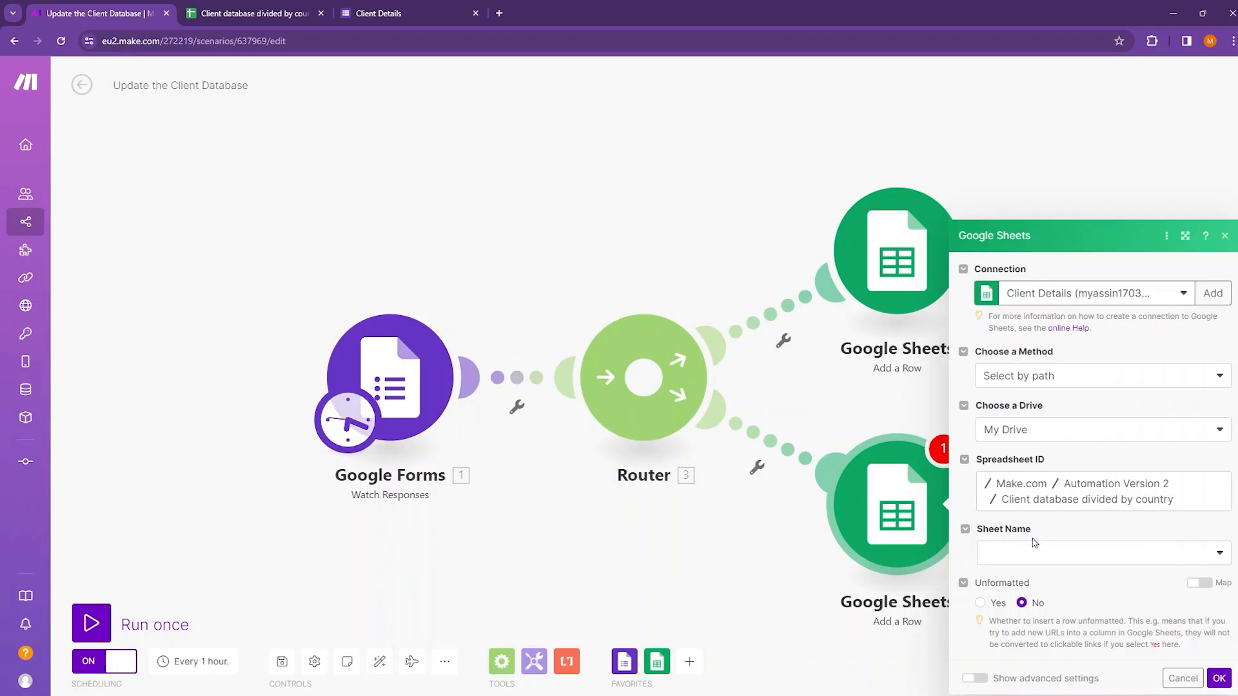
click(1220, 556)
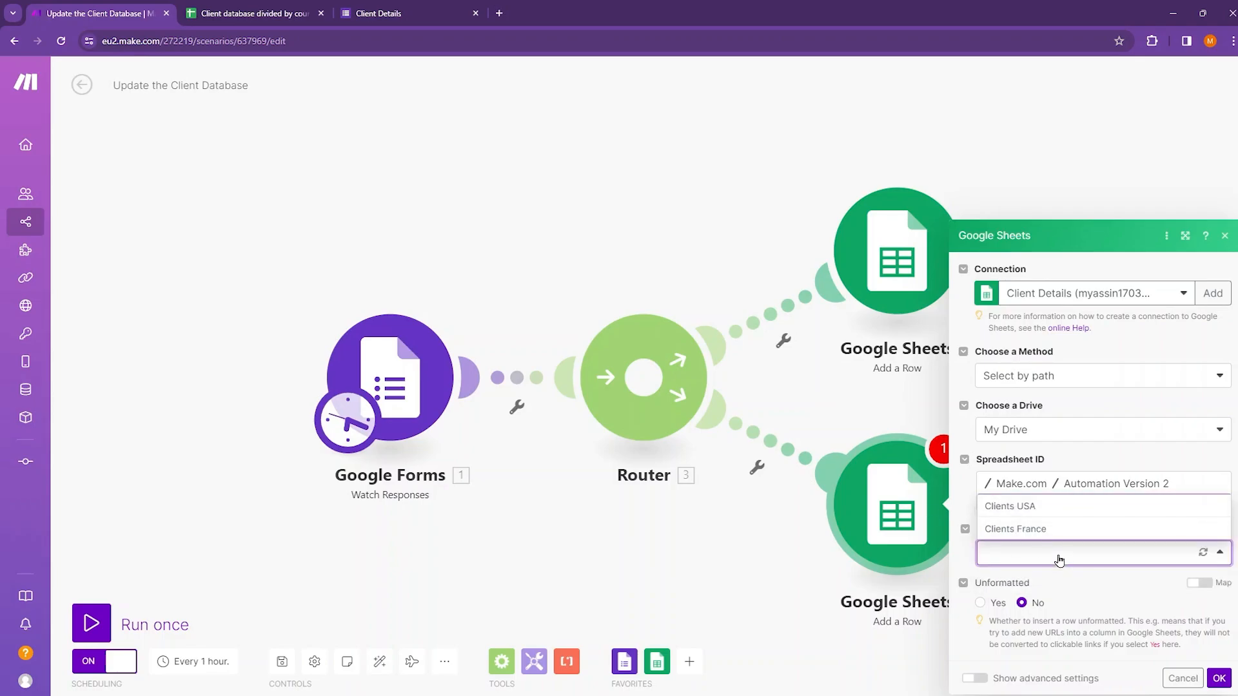
click(1037, 530)
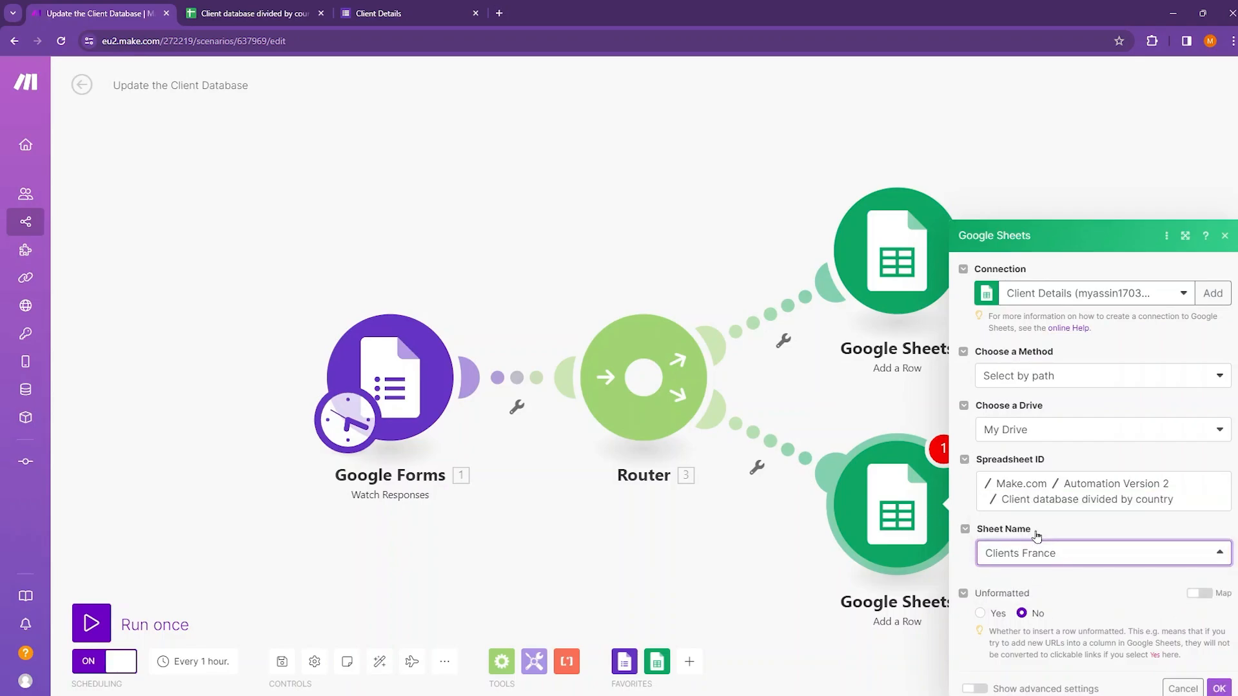
Step: Map the text answer value of the form's Name question to Name (A) in the Clients France module
scroll(1129, 419, down, 5)
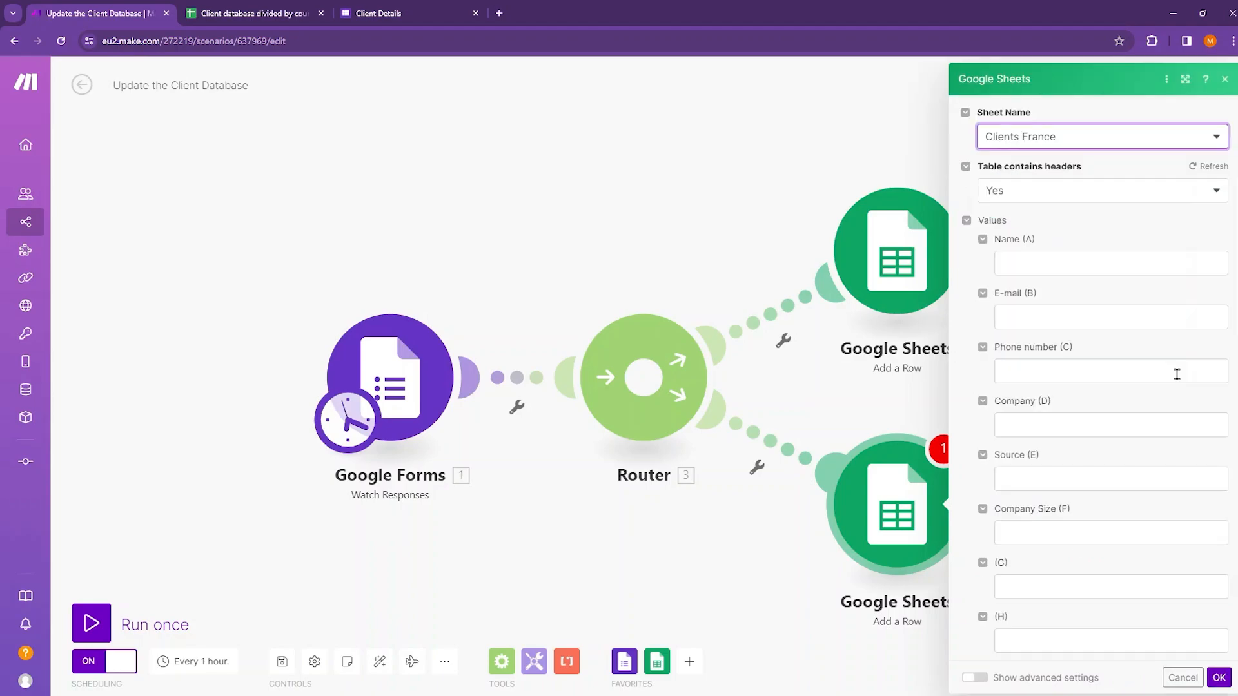
click(1029, 266)
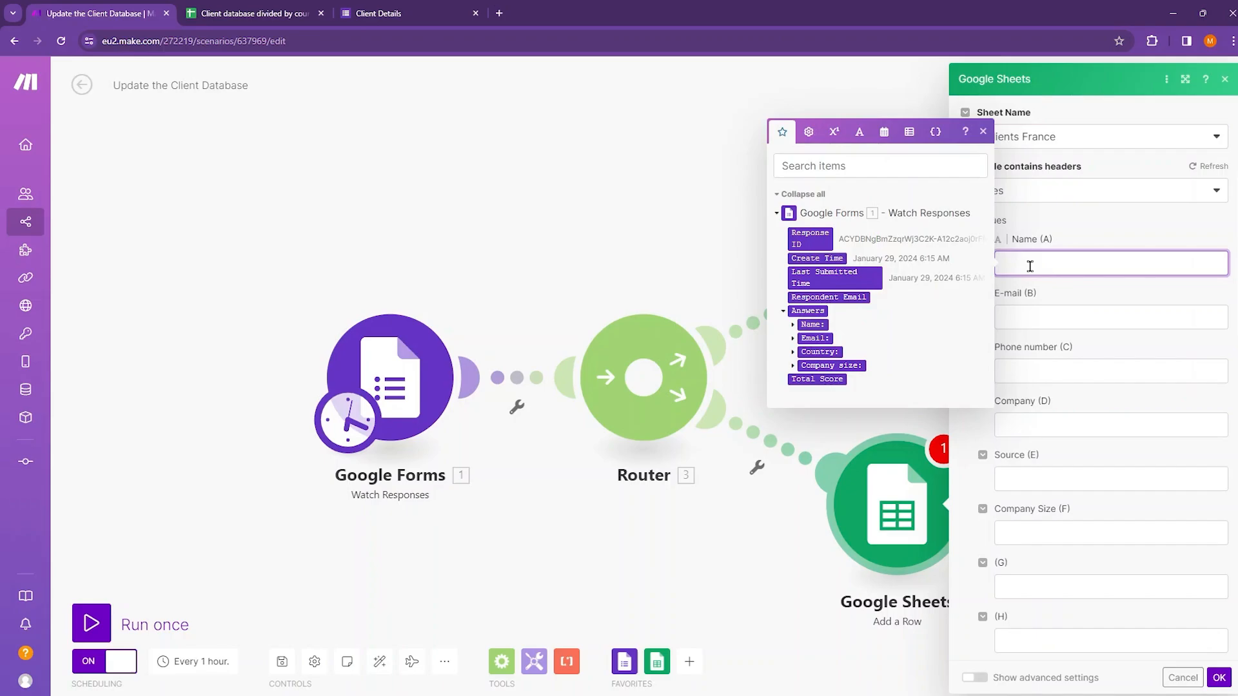
click(793, 304)
click(803, 346)
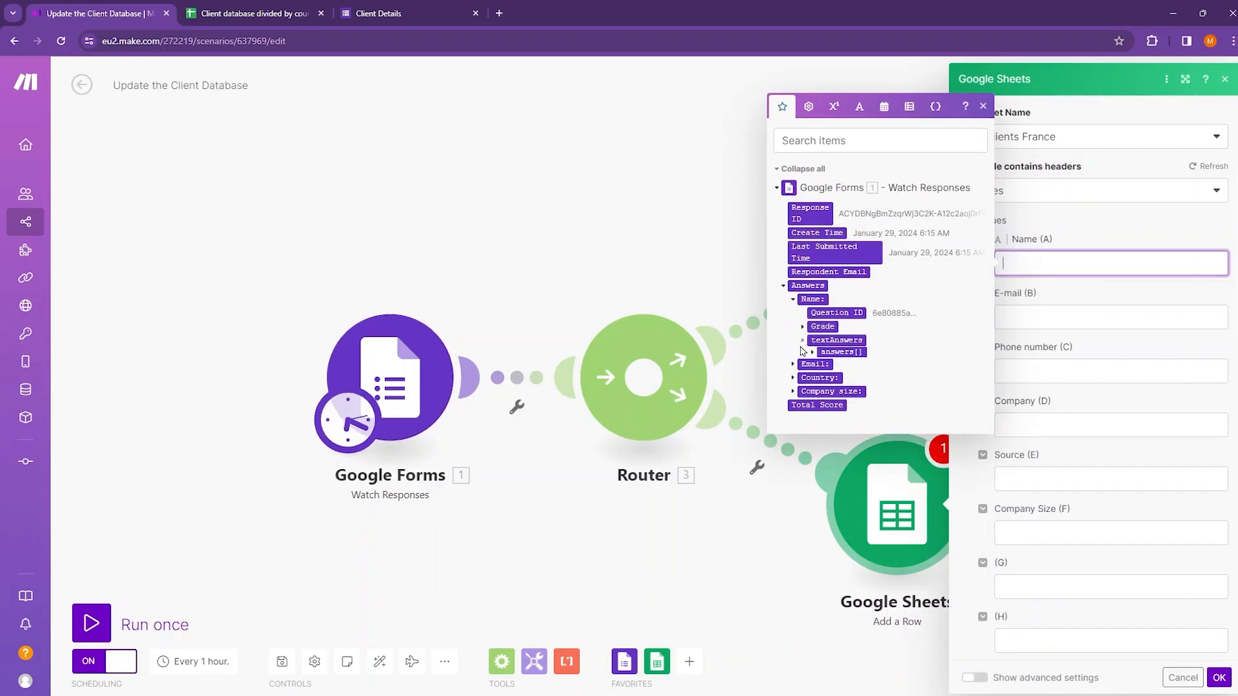
click(812, 360)
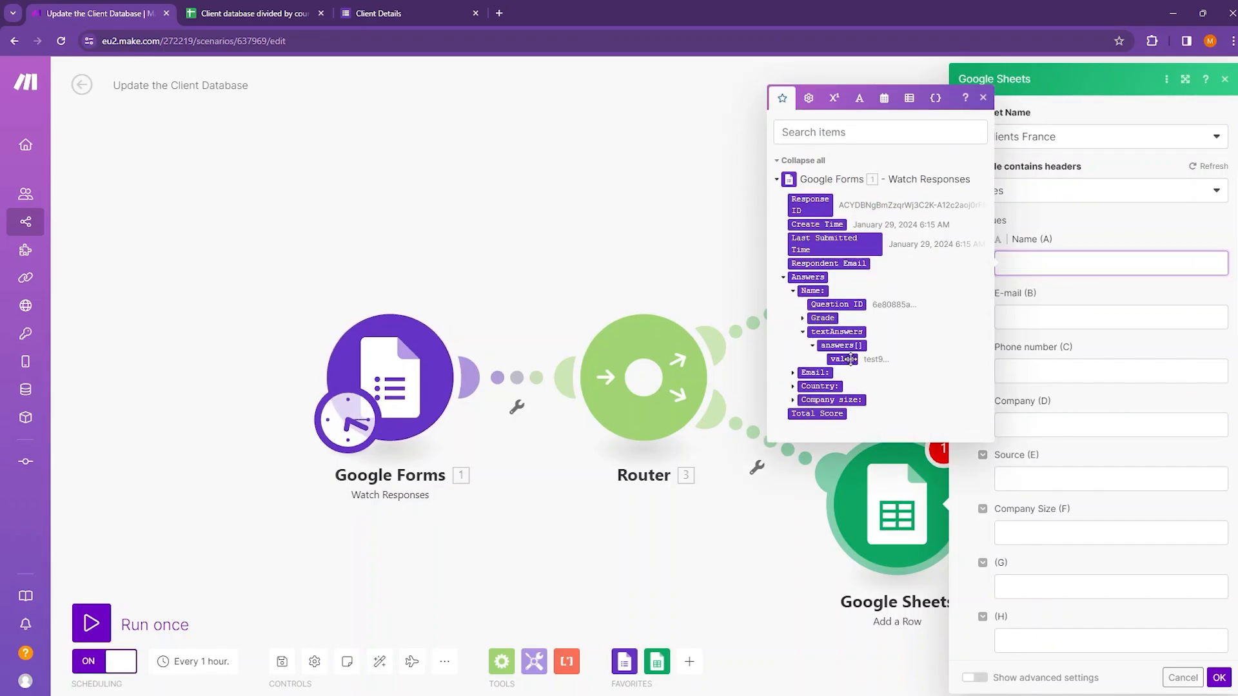
click(842, 359)
Step: Map the text answer value of the form's Email question to E-mail (B) and set Source (E) to Form
click(1046, 335)
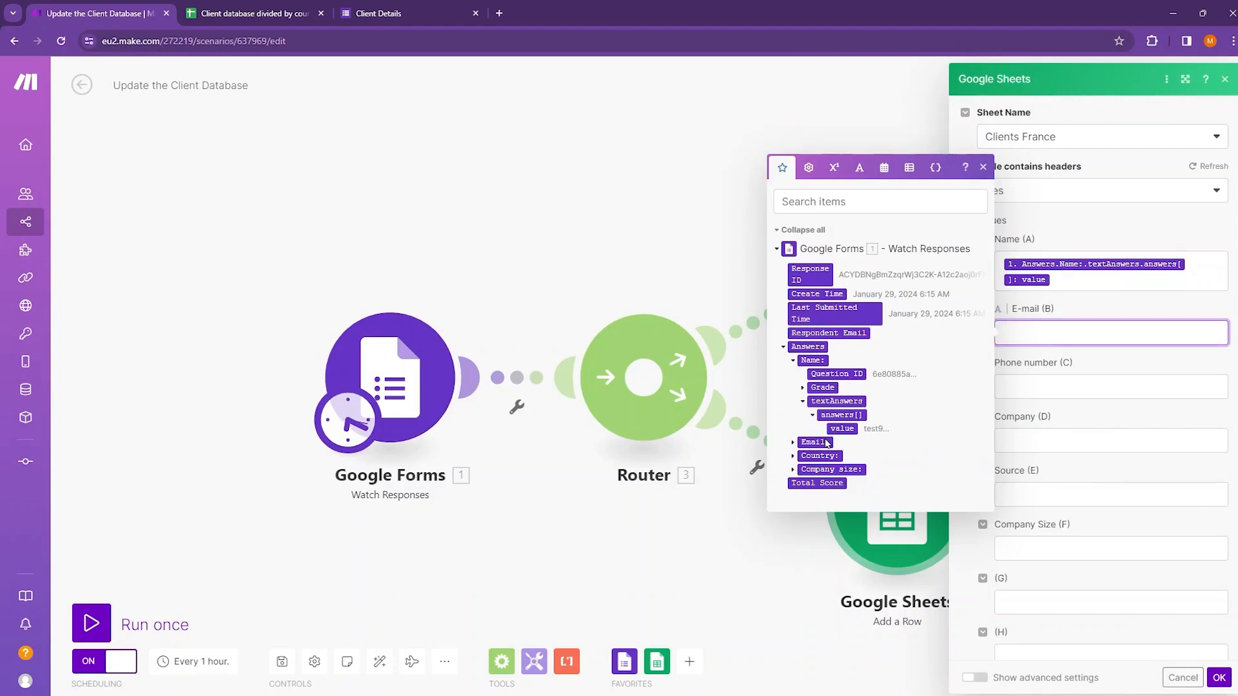
click(794, 443)
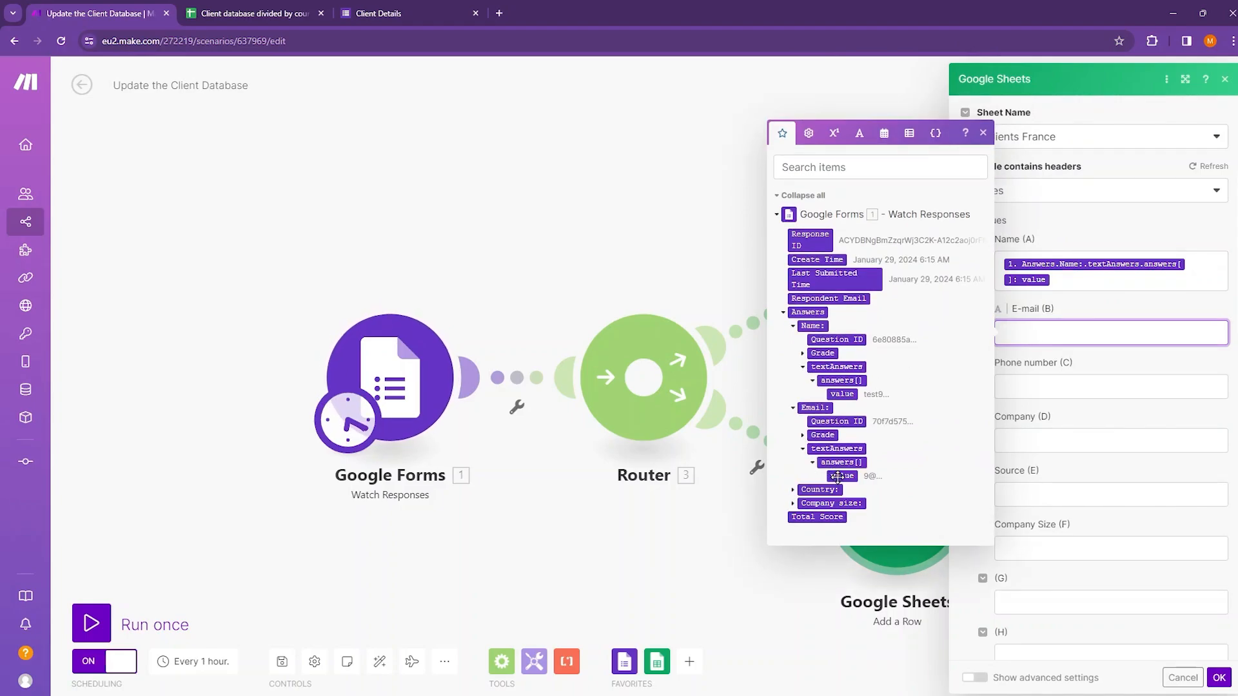
click(839, 476)
click(1027, 510)
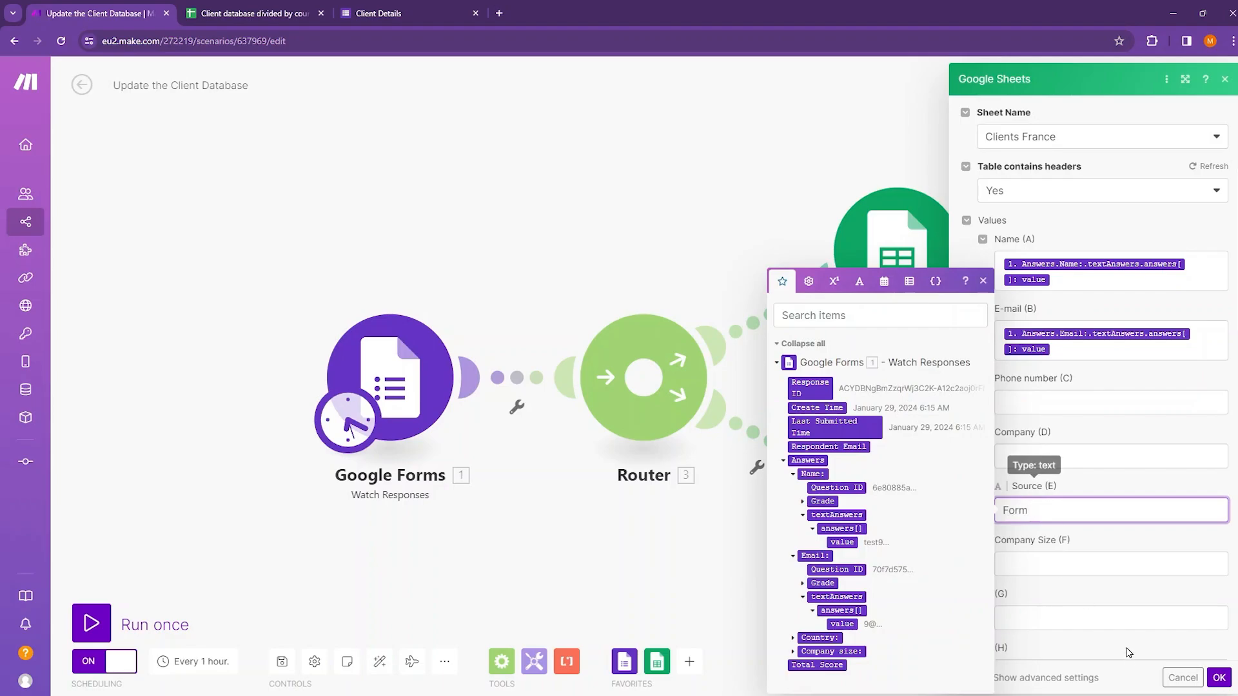
Step: Map the text answer value of the Company size question to Company Size (F) and save the Clients France module
click(1080, 566)
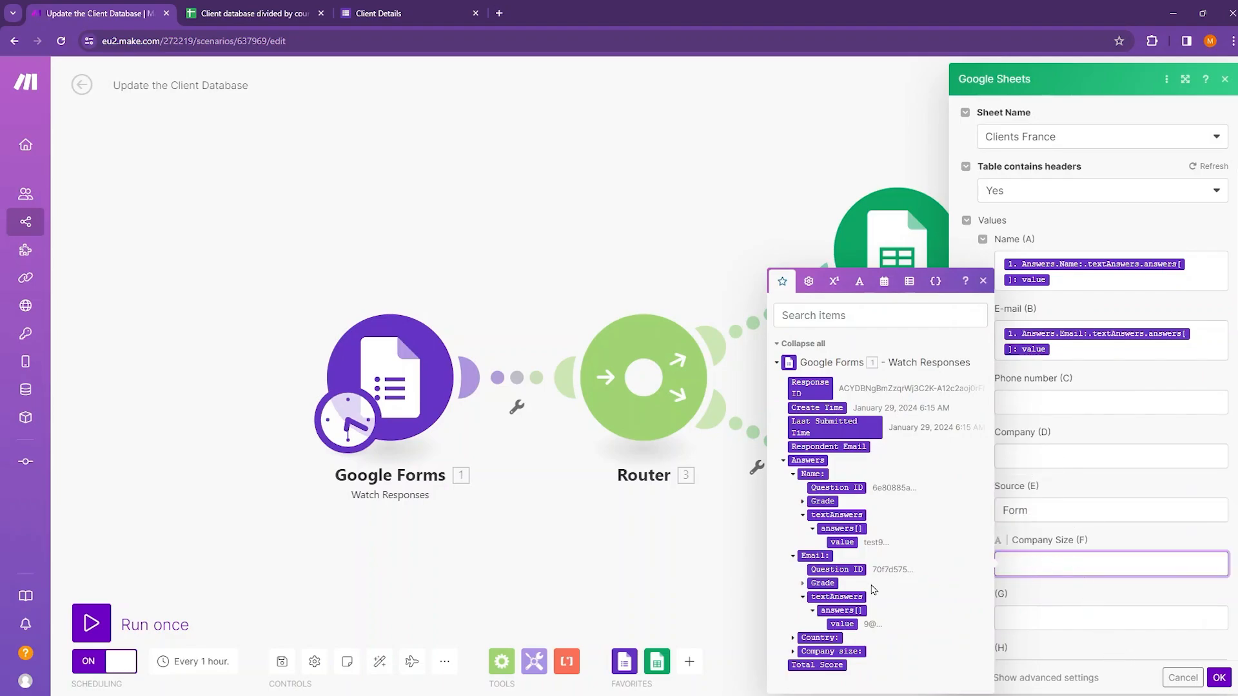
click(793, 652)
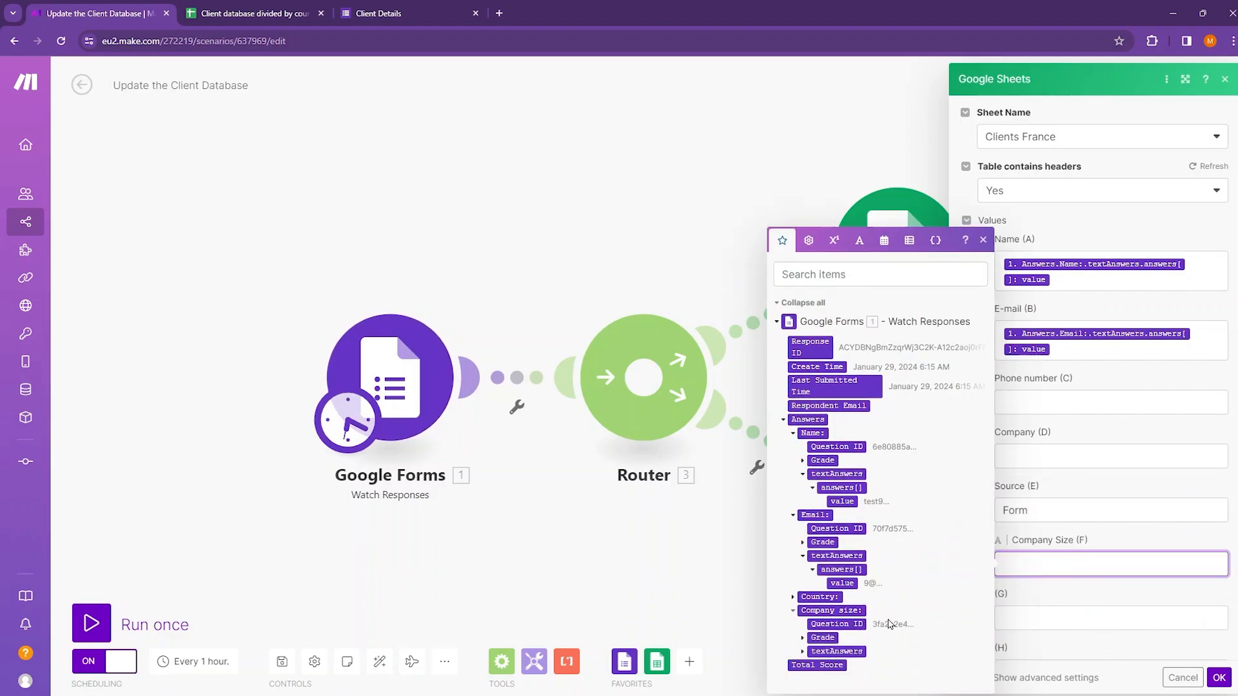
click(804, 652)
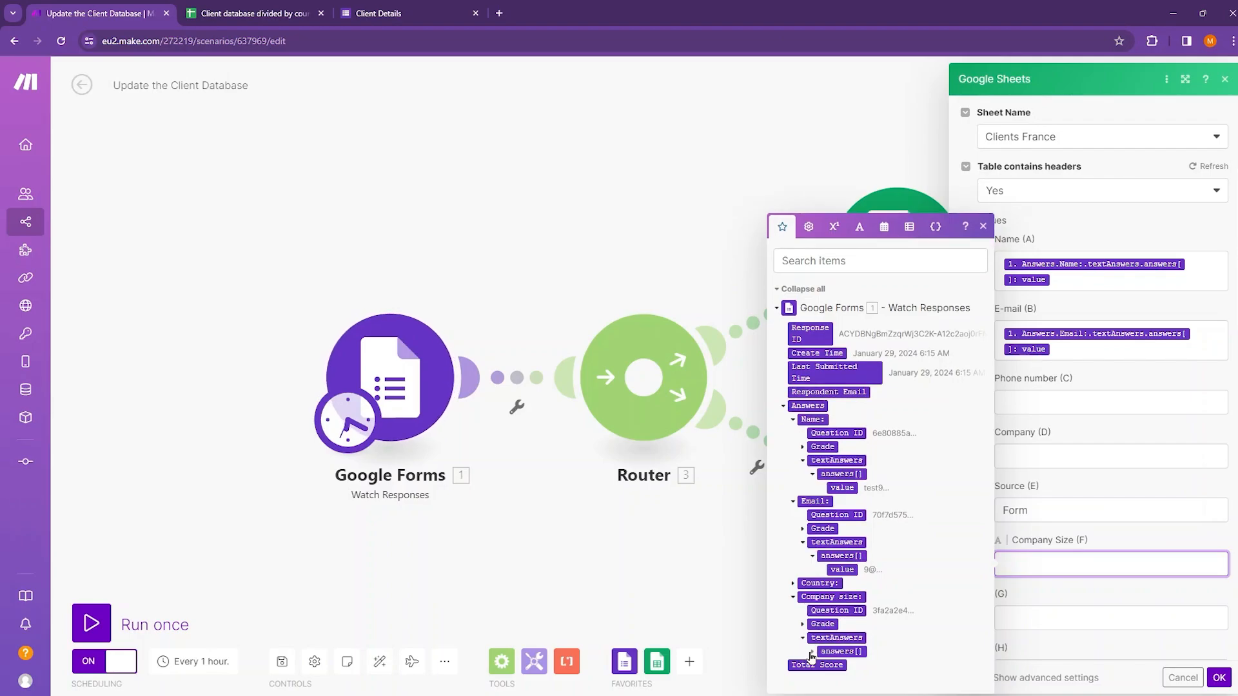
click(812, 653)
click(842, 652)
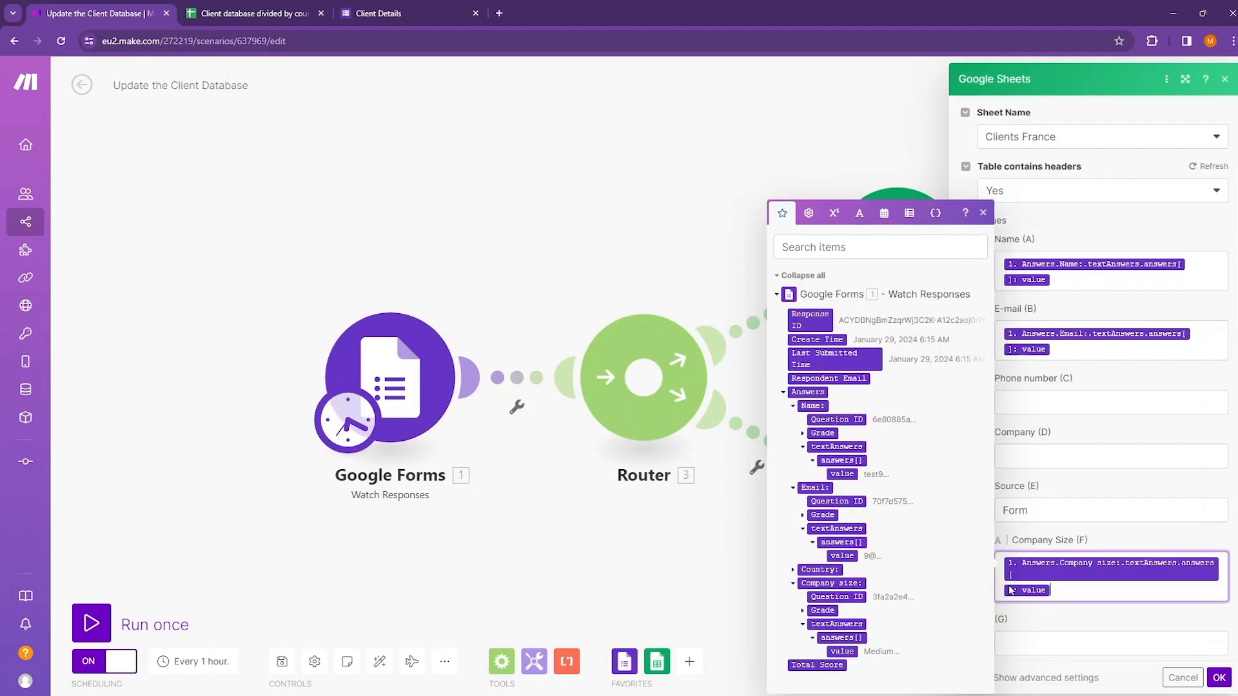
scroll(1167, 390, down, 3)
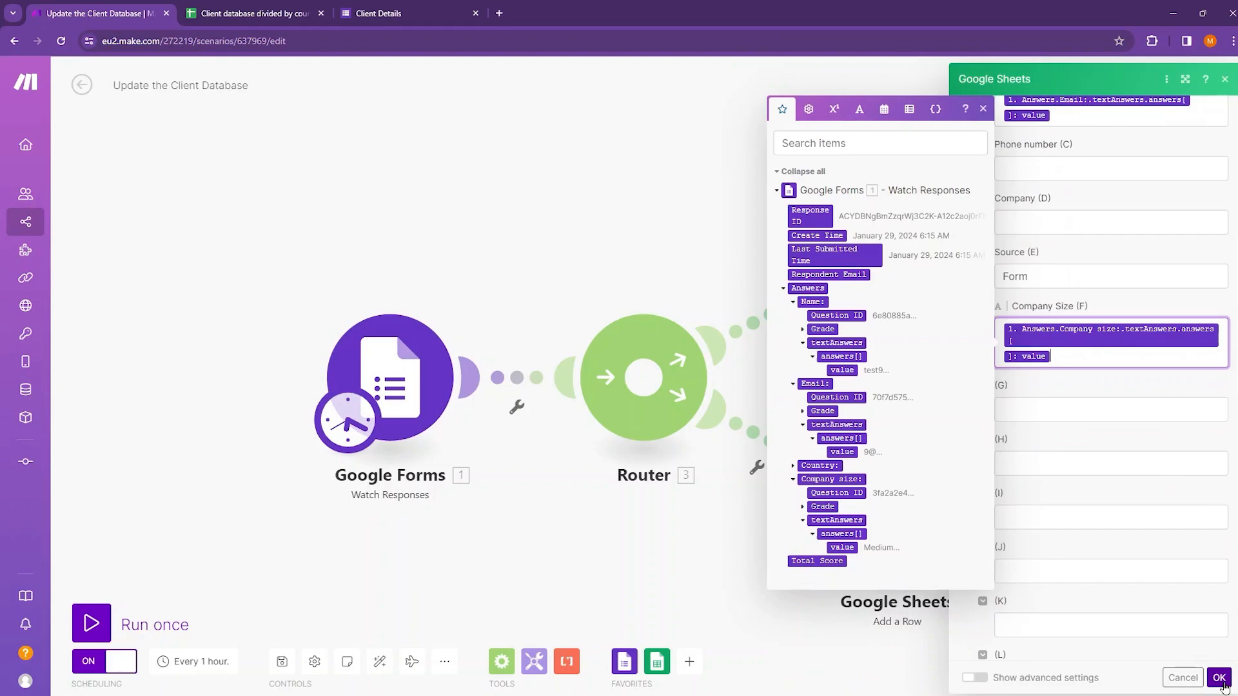
click(1219, 678)
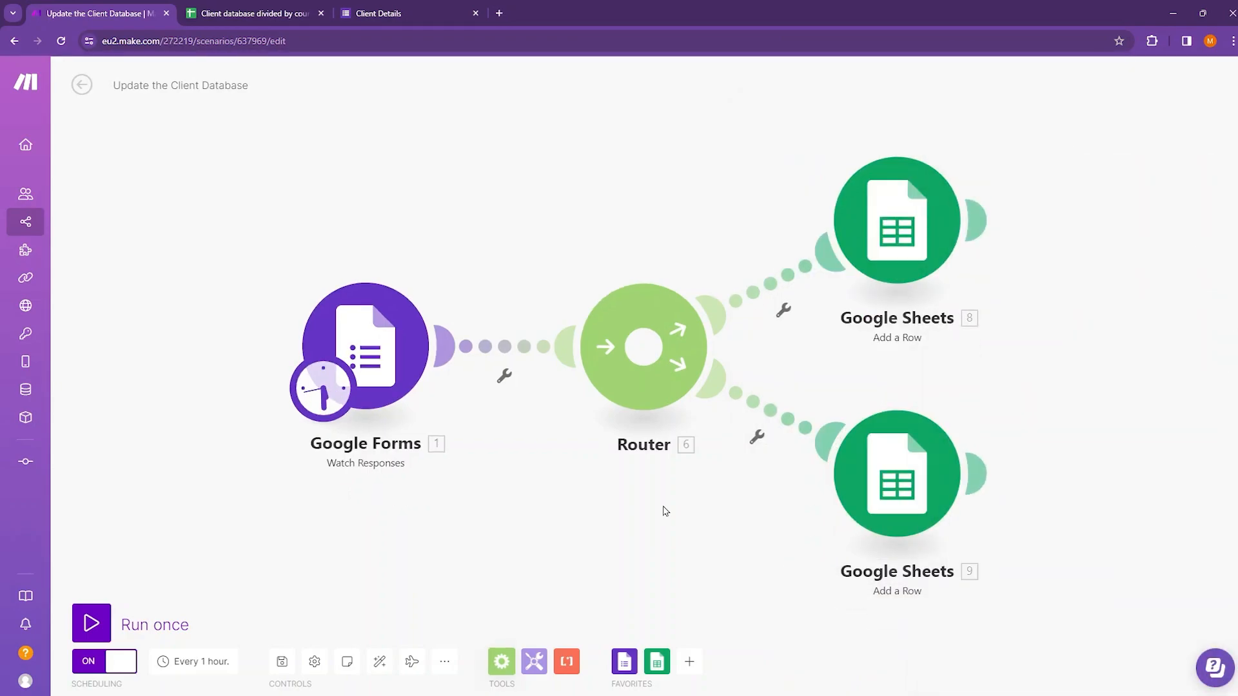
click(409, 664)
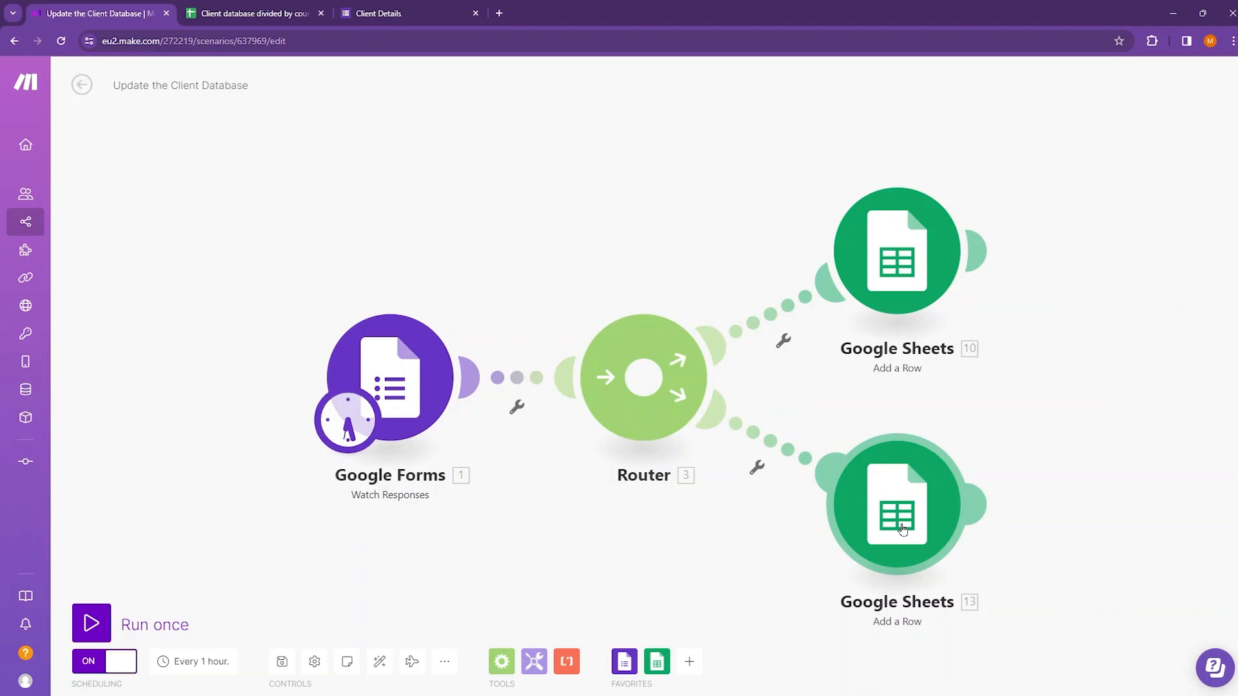
click(768, 320)
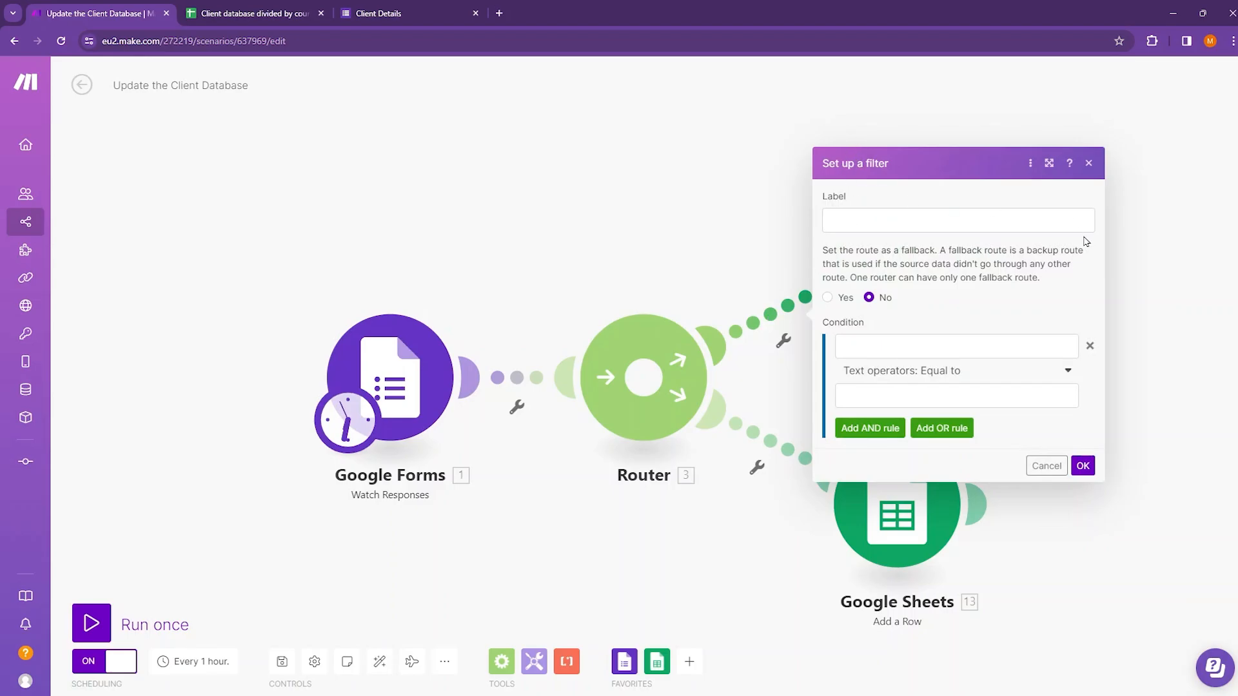
click(743, 257)
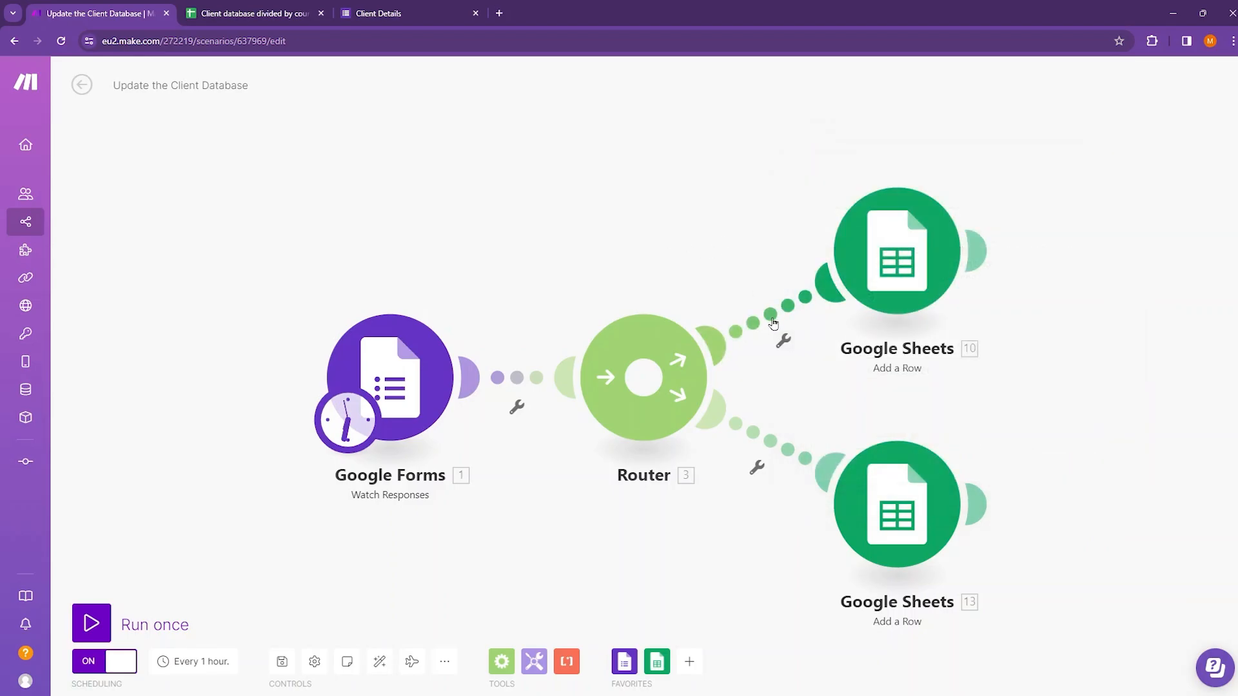
Step: Set up a filter labelled USA on the route from the router to the Clients USA module
right_click(770, 316)
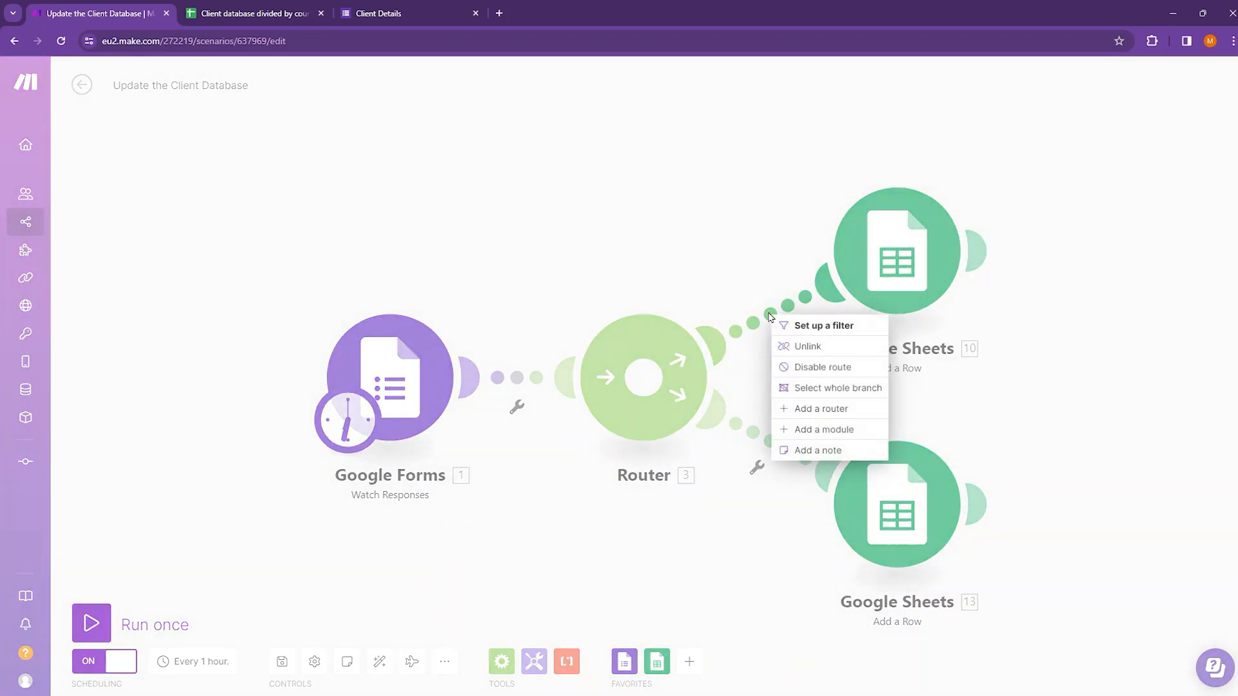
click(805, 327)
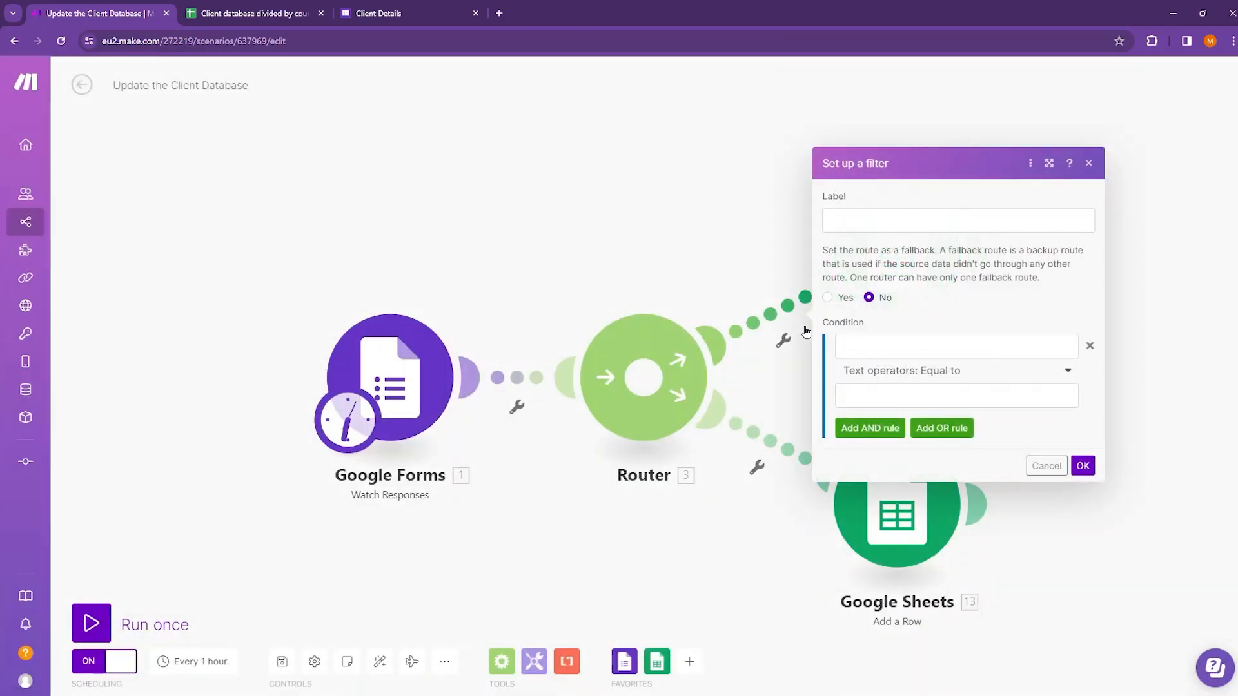
click(841, 220)
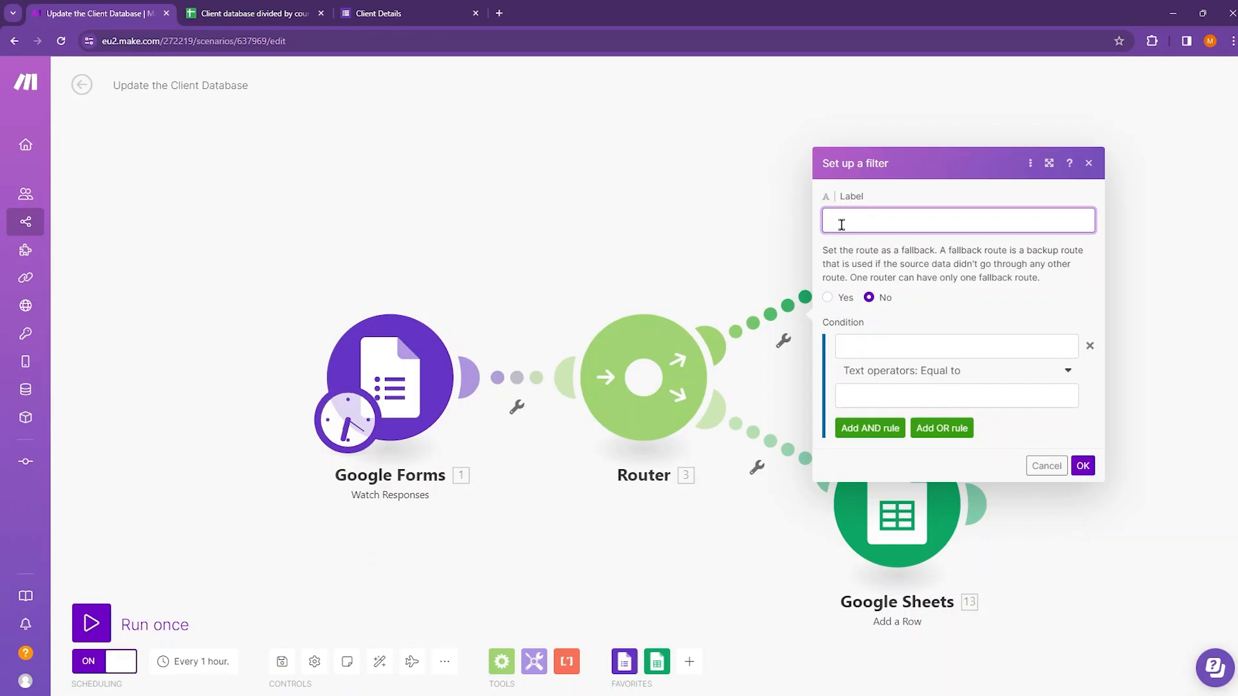
text(USA)
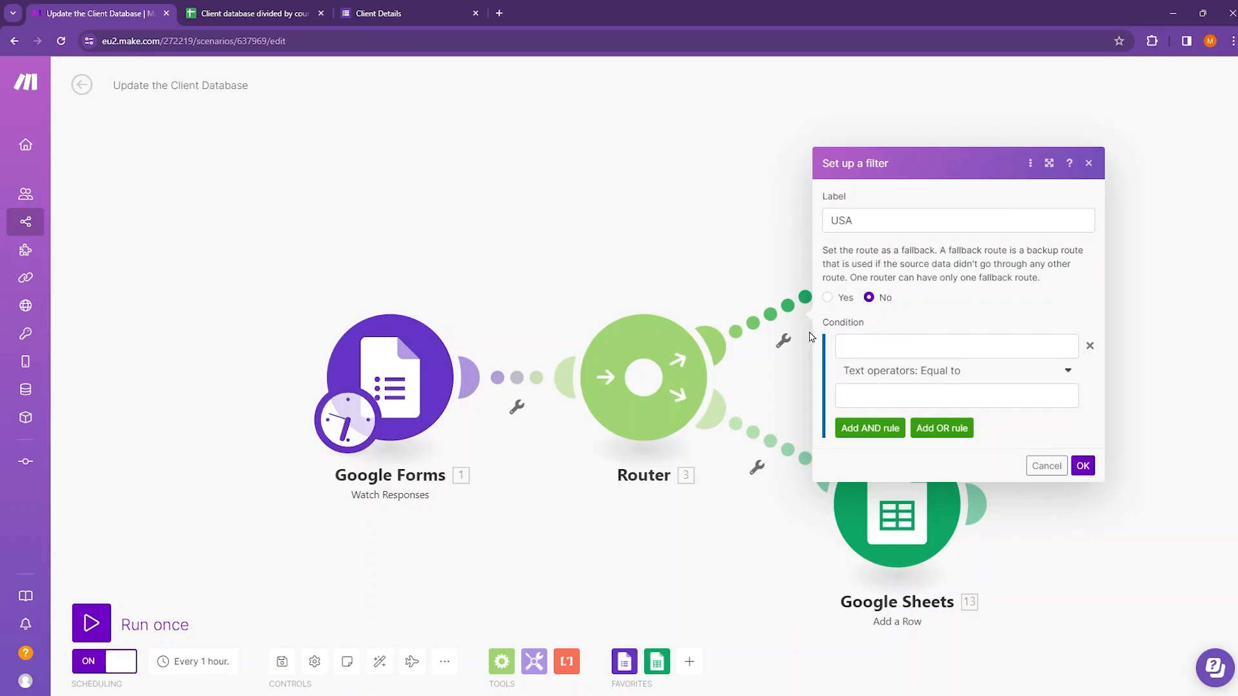
Step: Map the text answer value of the form's Country question as the first operand of the USA filter's condition
click(855, 347)
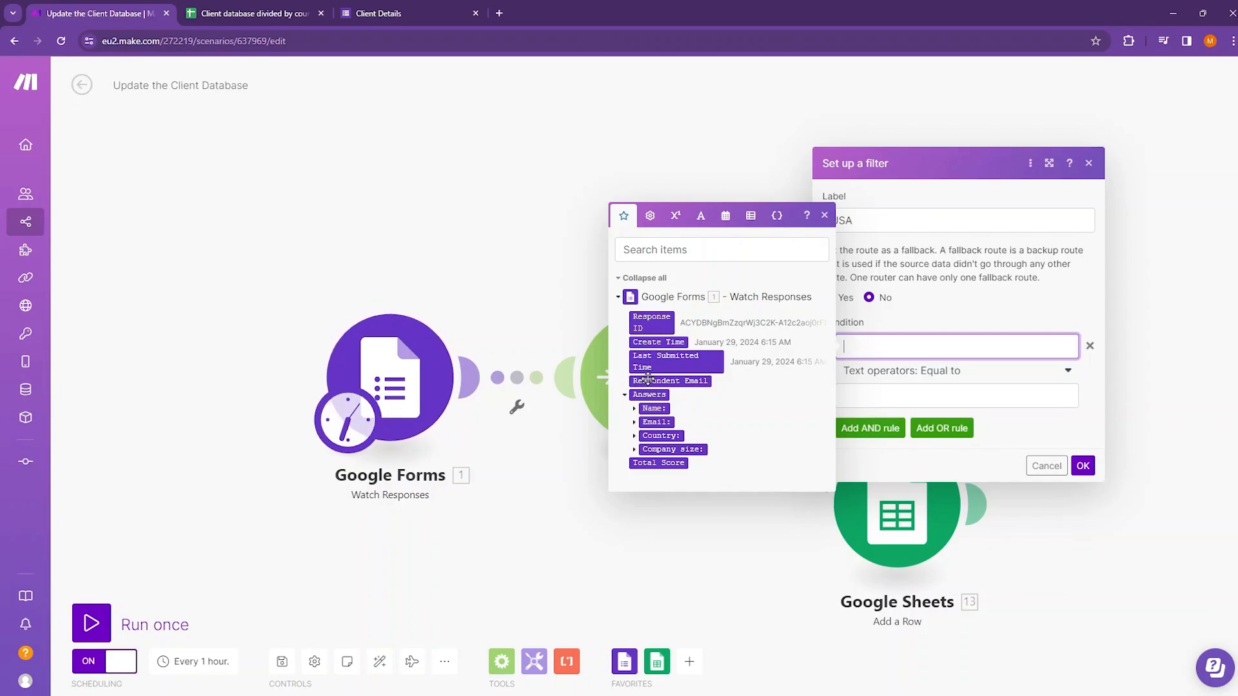
click(635, 438)
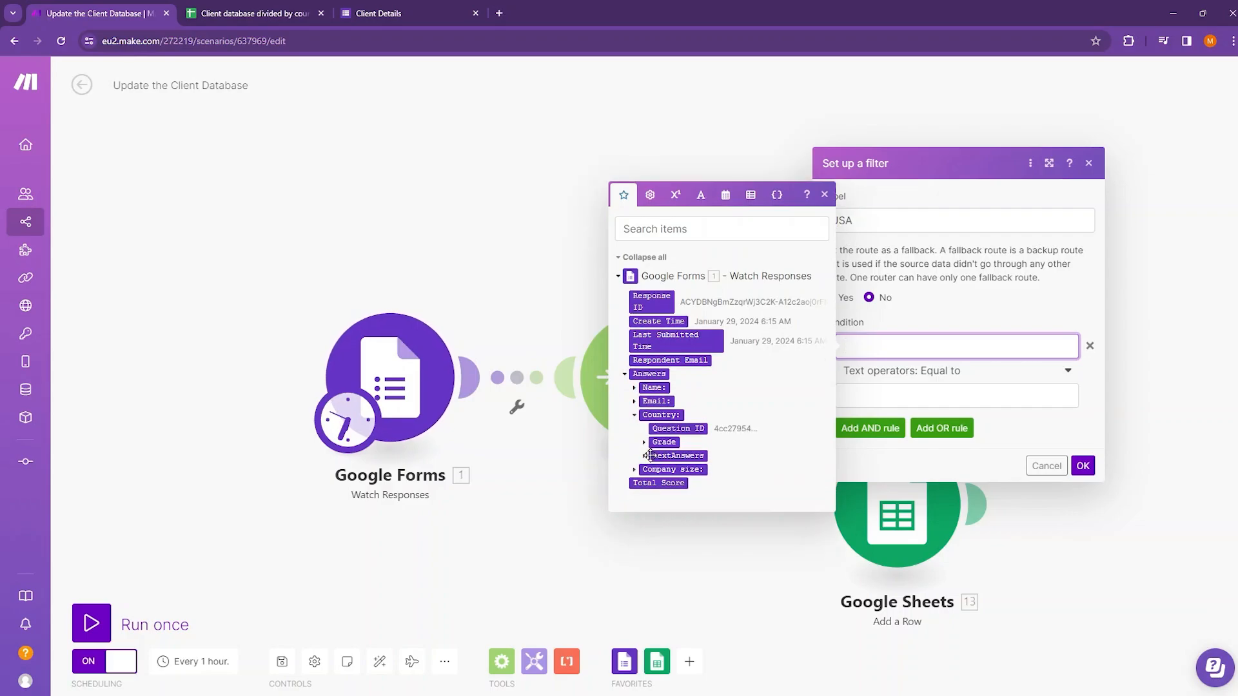
click(644, 456)
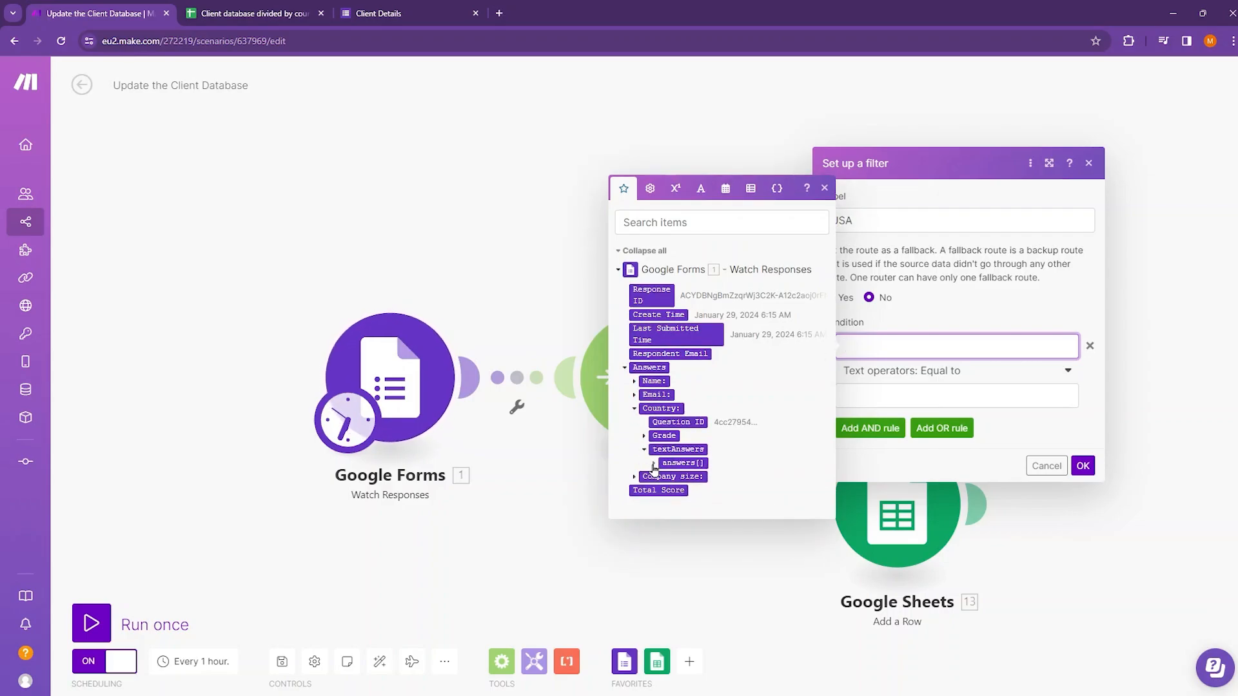
click(671, 464)
click(681, 469)
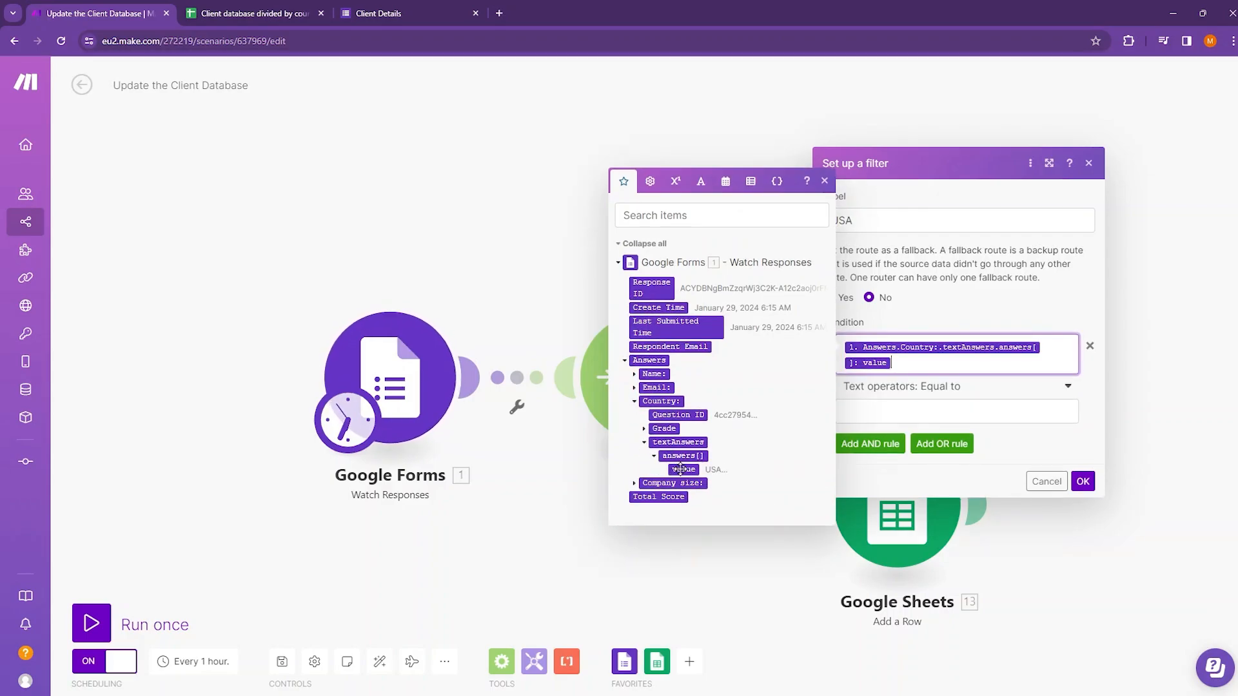
Step: Examine the available condition operators for the USA filter, from basic and text through to array operators
click(1035, 380)
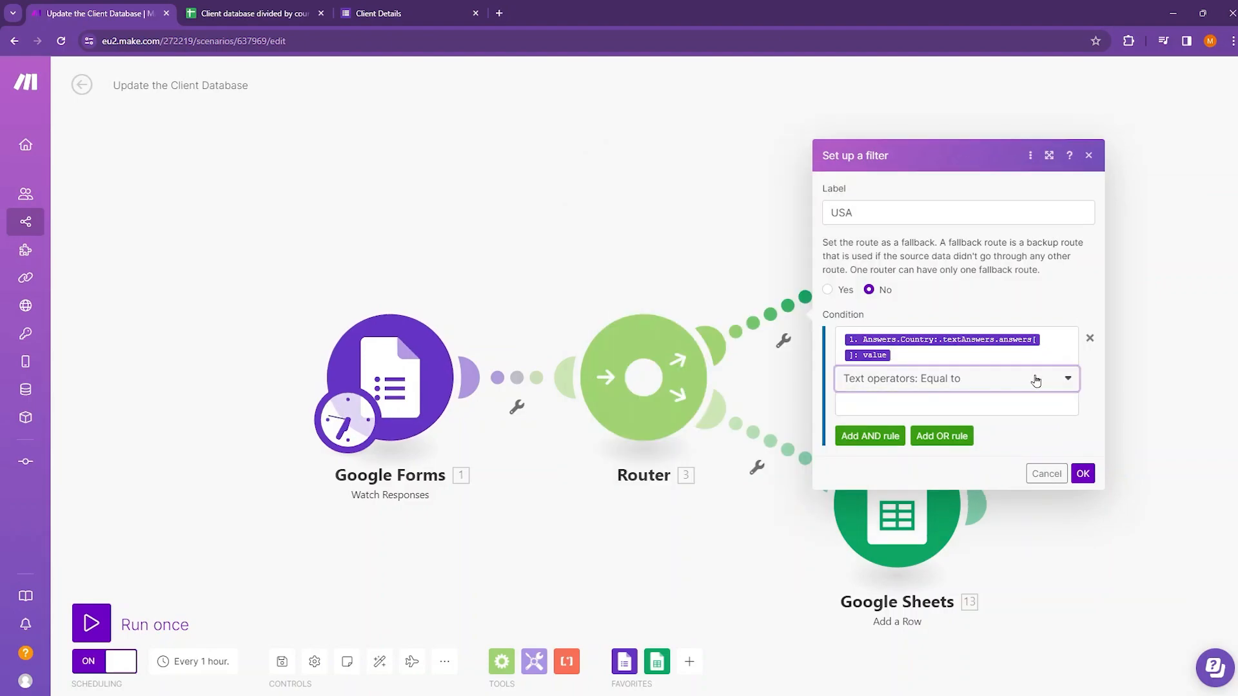
click(1068, 380)
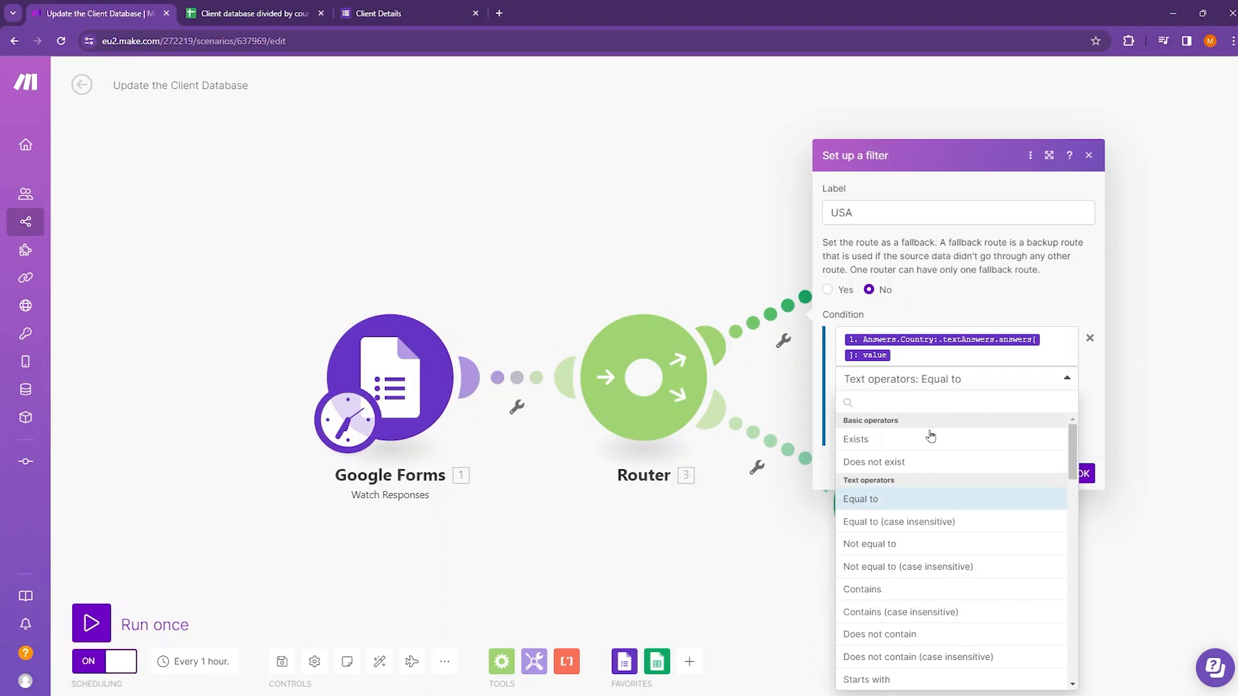
scroll(906, 533, down, 8)
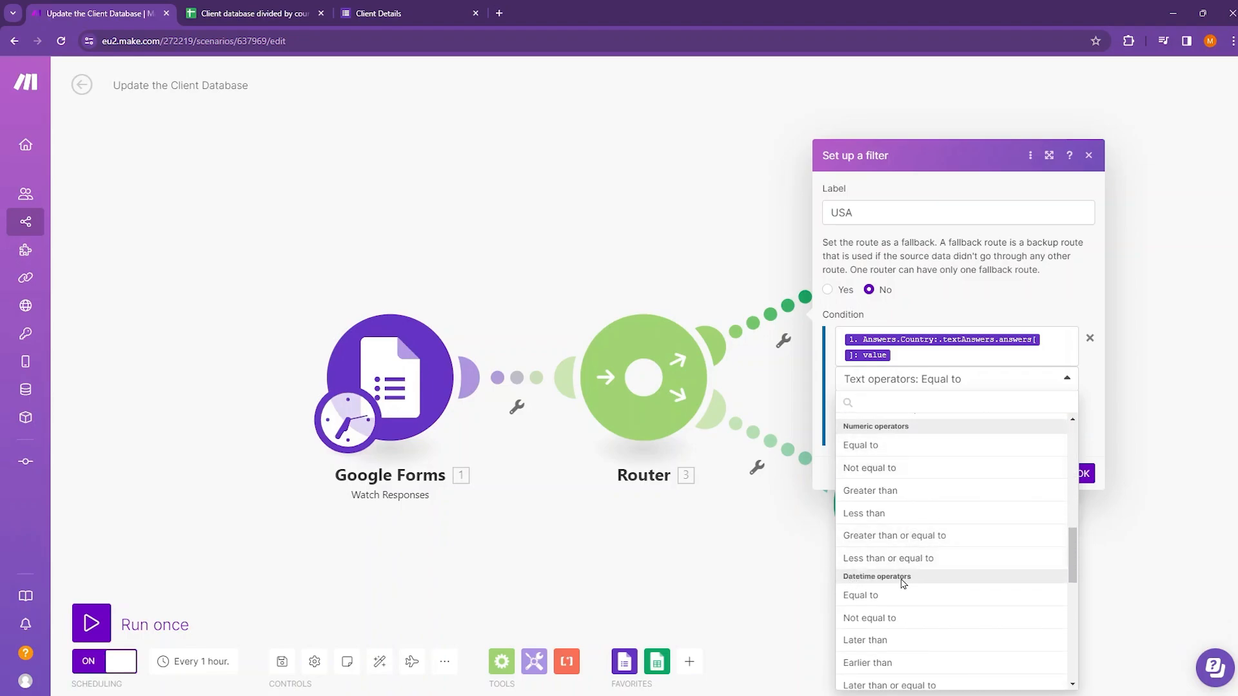
scroll(927, 587, down, 1)
scroll(922, 580, down, 5)
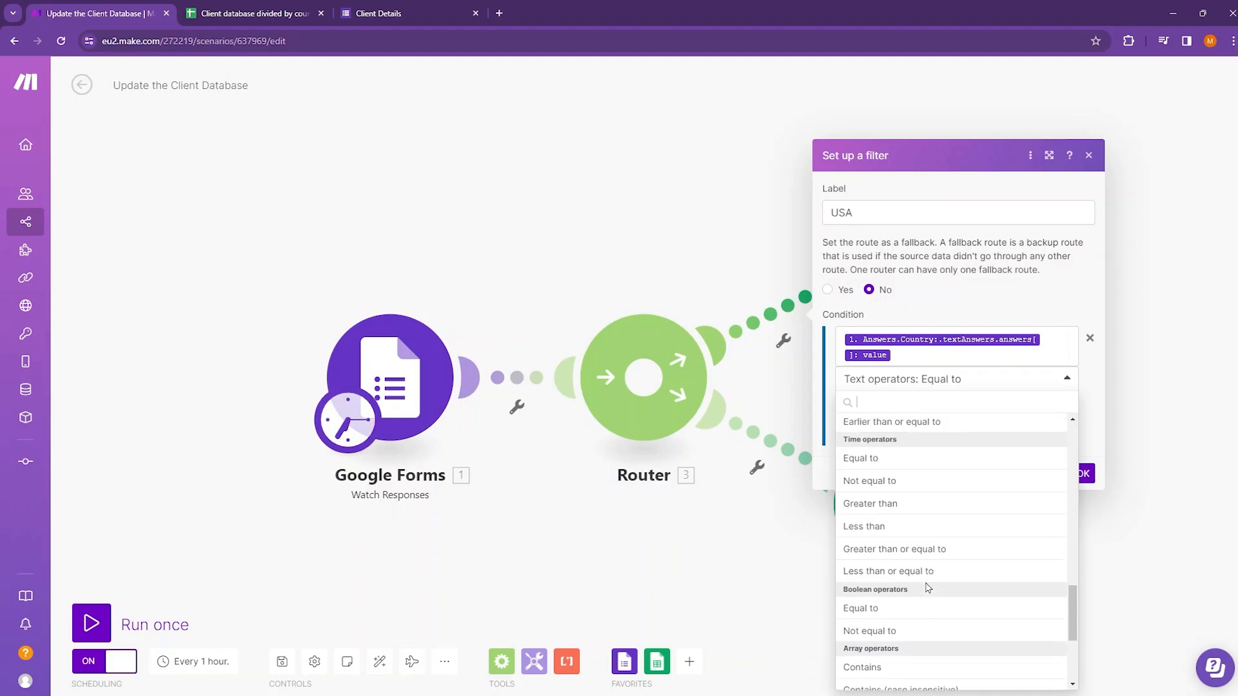
scroll(922, 606, down, 1)
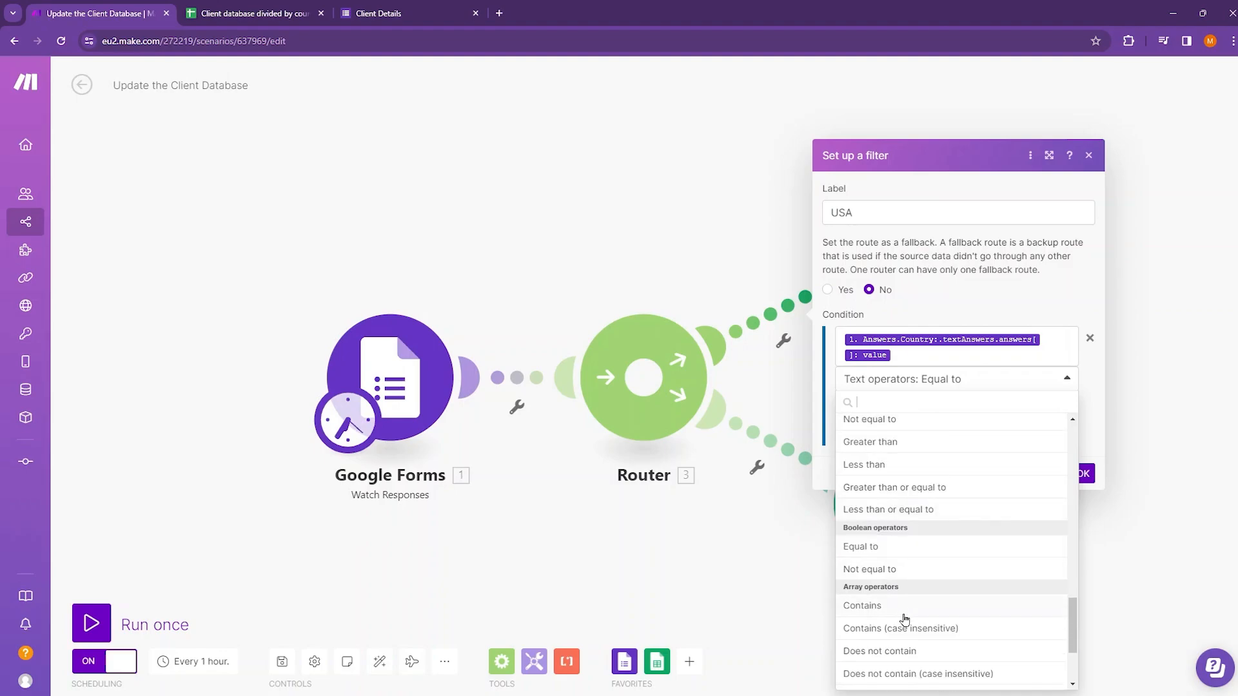
scroll(906, 630, up, 5)
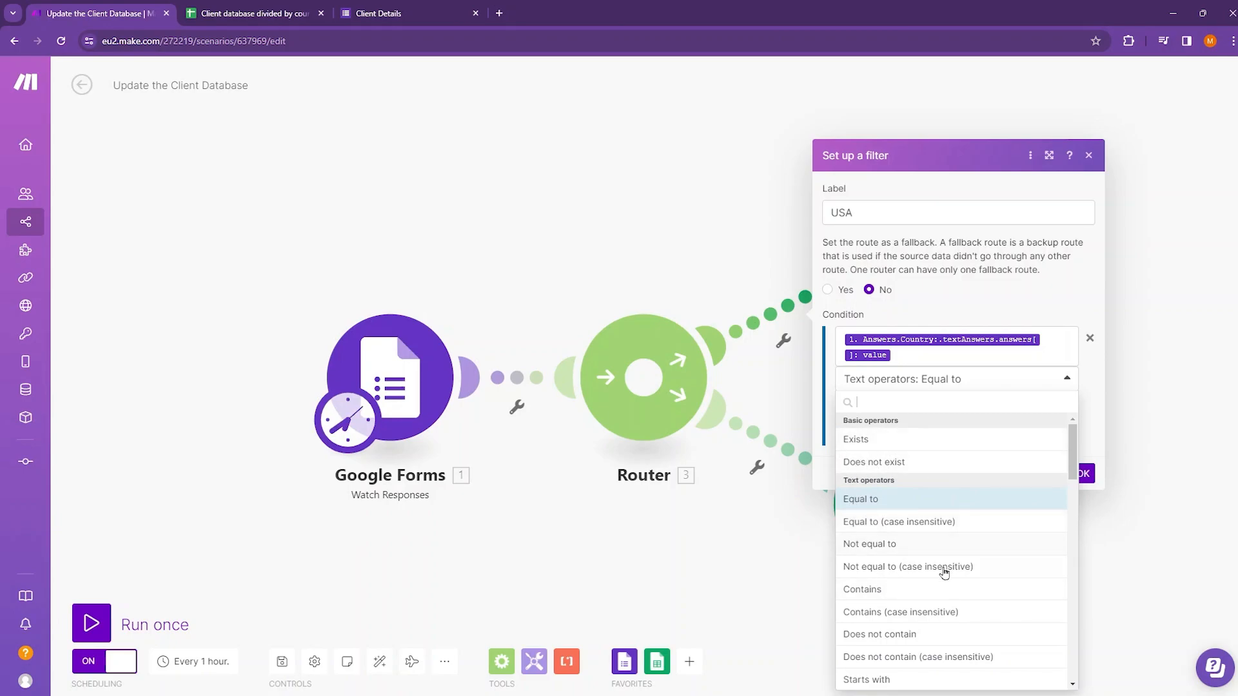
scroll(857, 602, down, 3)
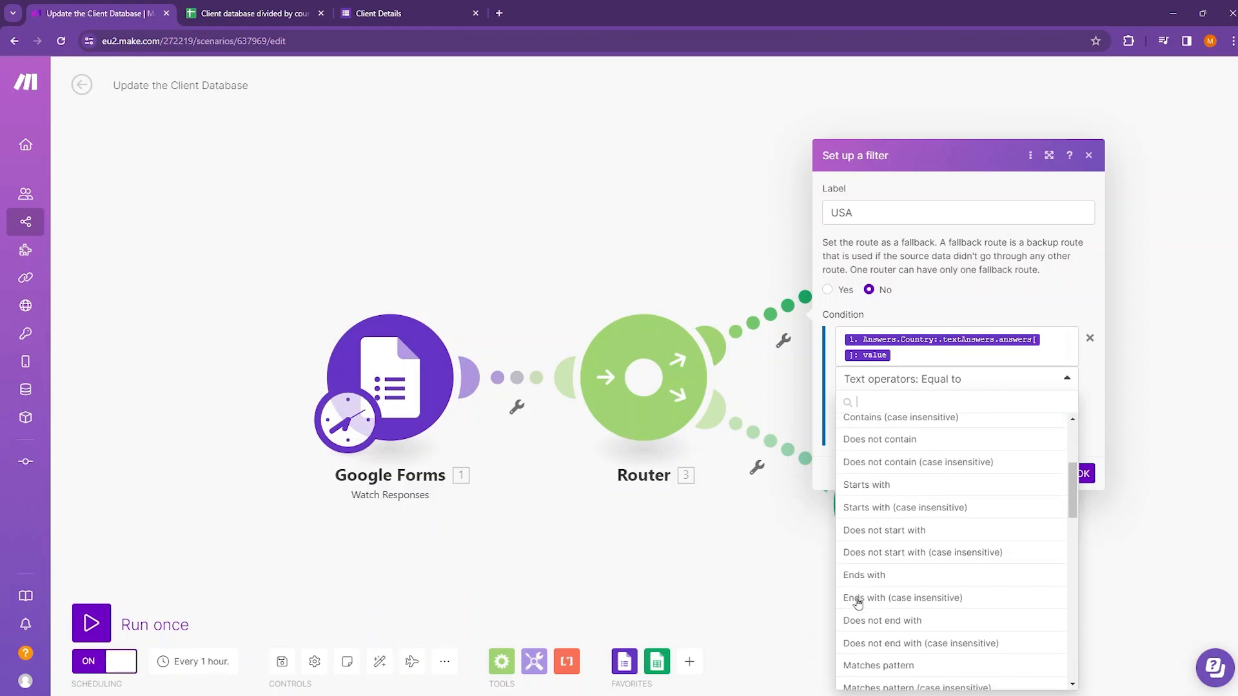
scroll(858, 603, up, 2)
scroll(860, 603, down, 2)
scroll(867, 605, up, 3)
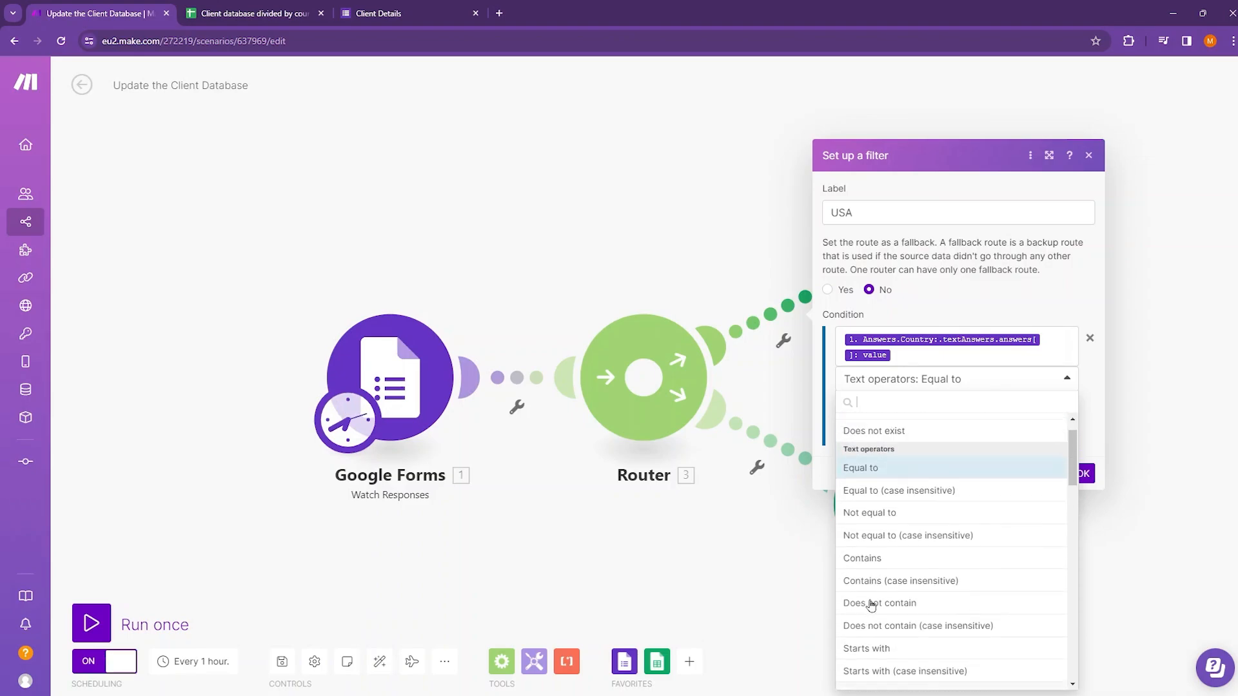
scroll(870, 605, up, 1)
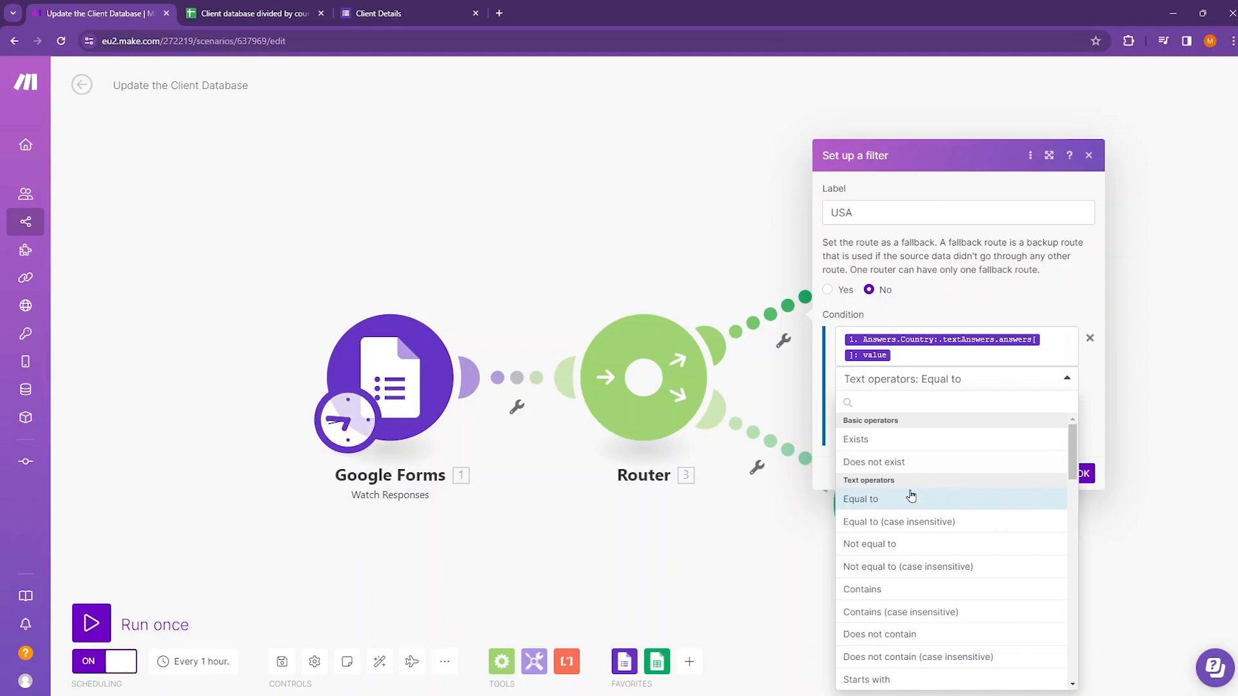
Step: Set the condition to the text operator Equal to with the value USA and save the filter
click(870, 502)
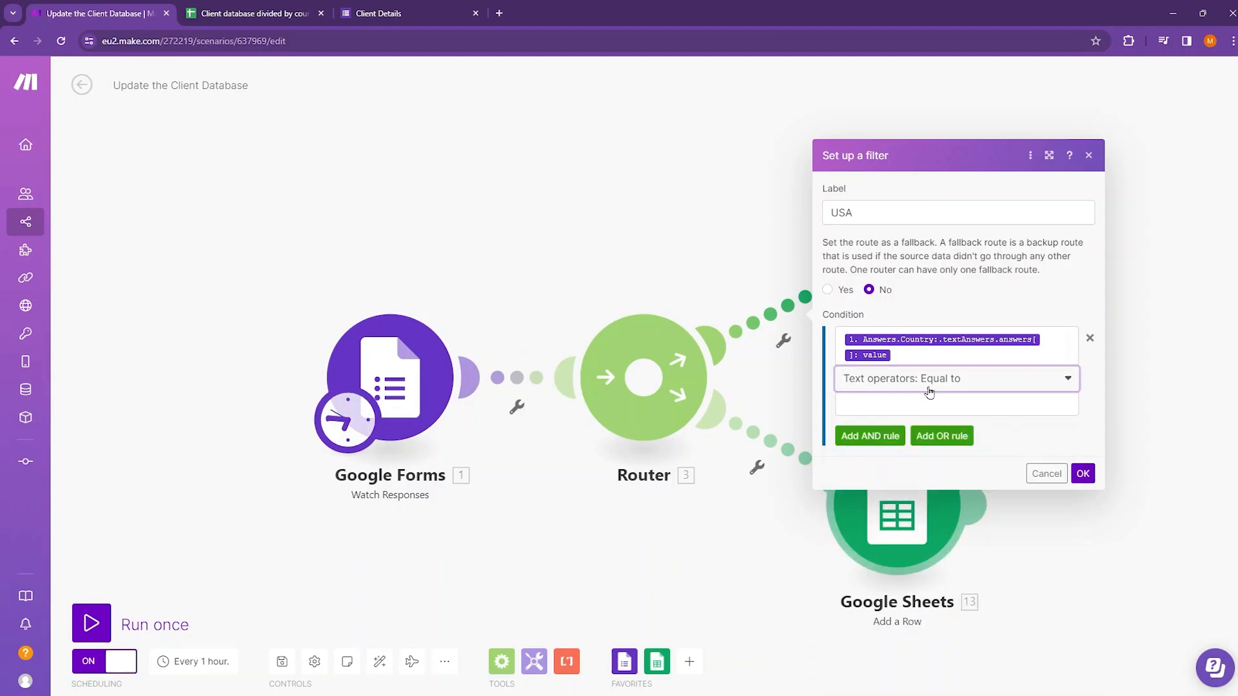
click(861, 404)
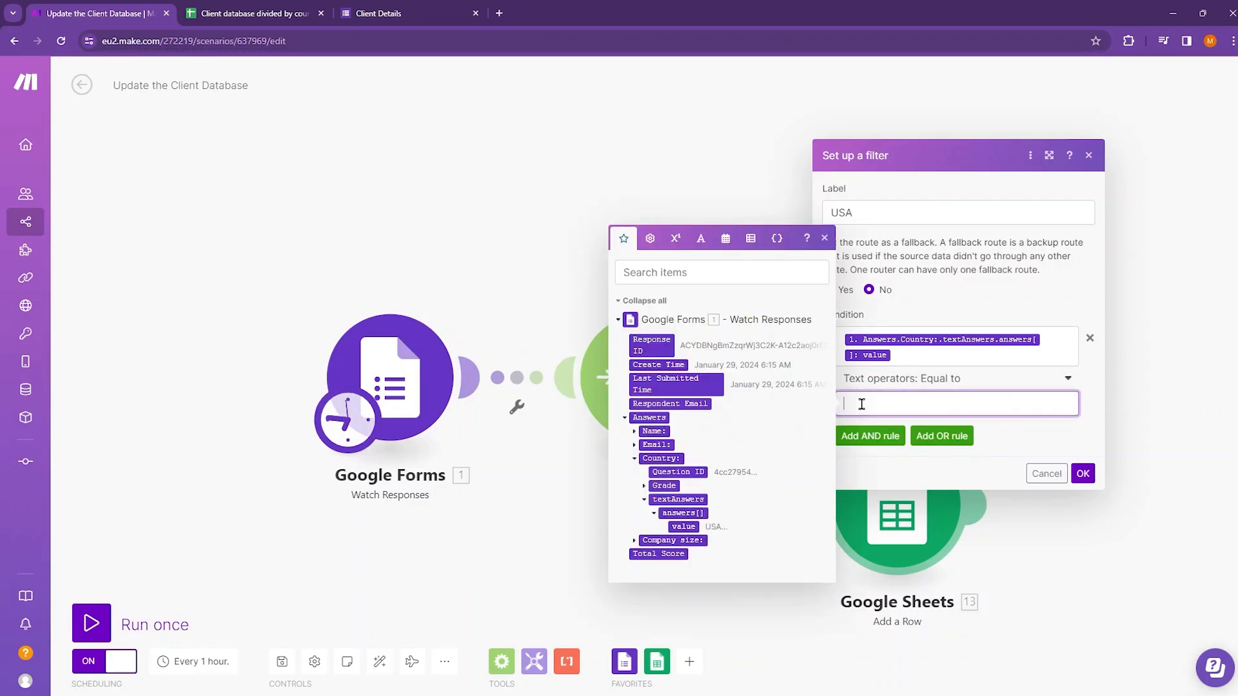
click(1082, 473)
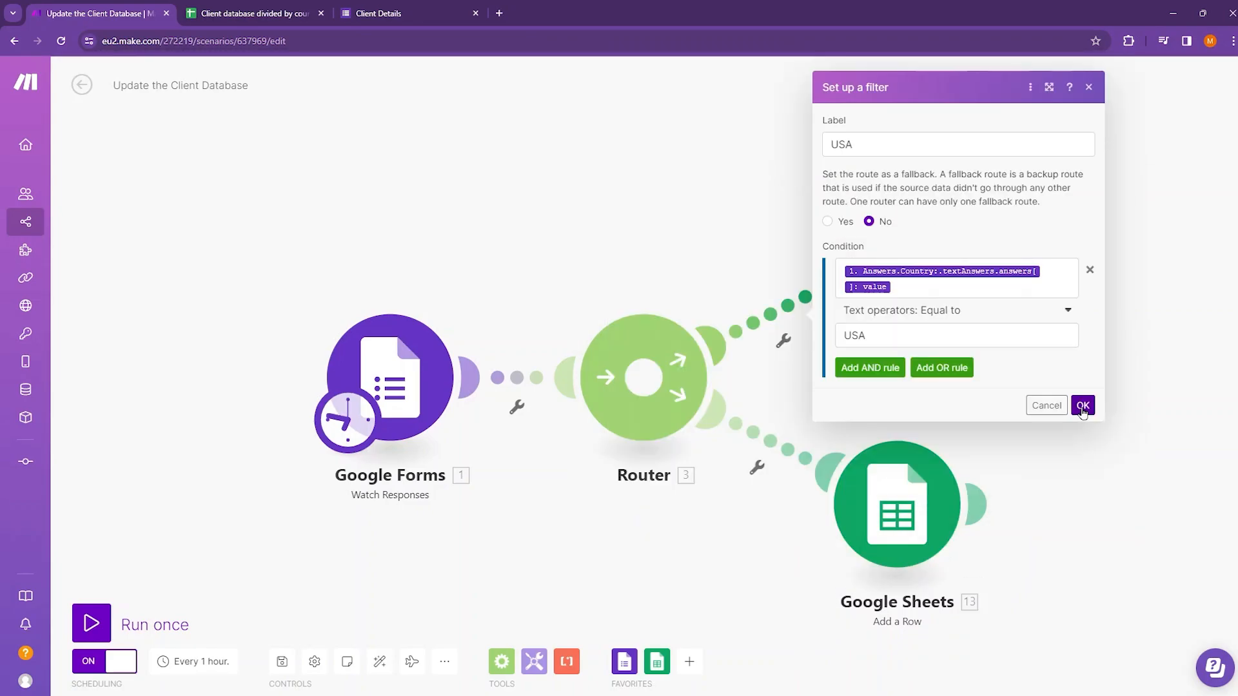
Step: Add a filter labelled France on the route to the Clients France module, requiring the form's Country text answer value to equal France
click(771, 439)
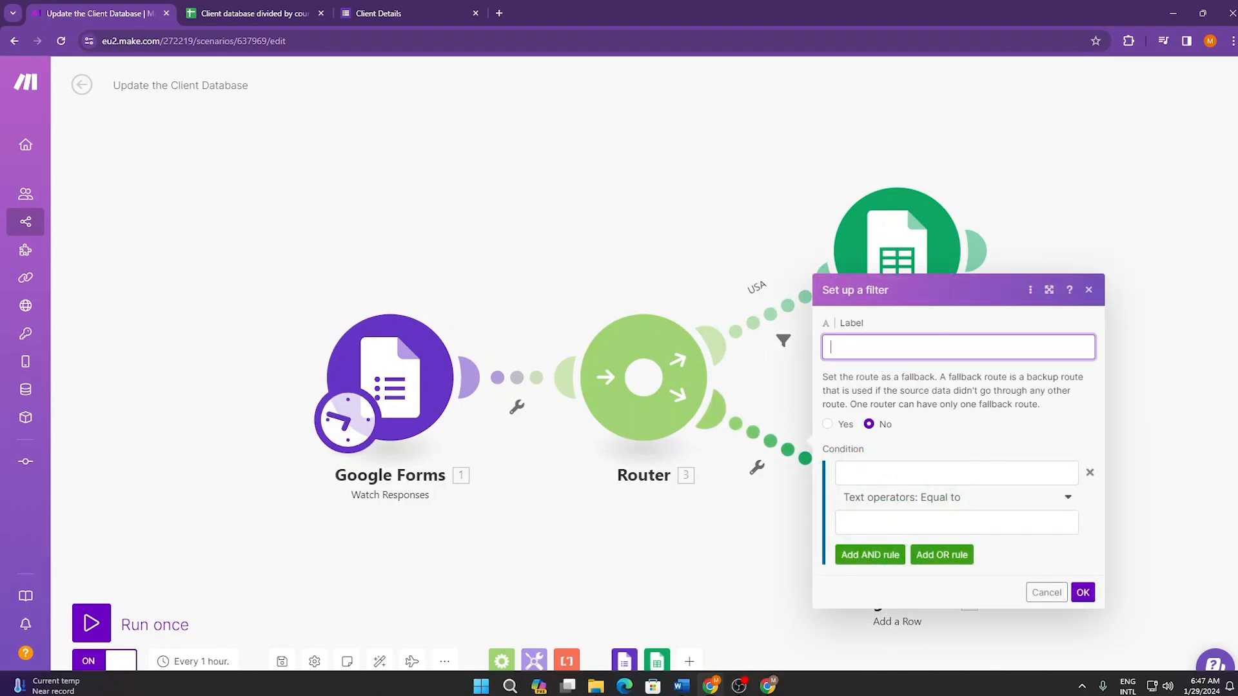
text(France)
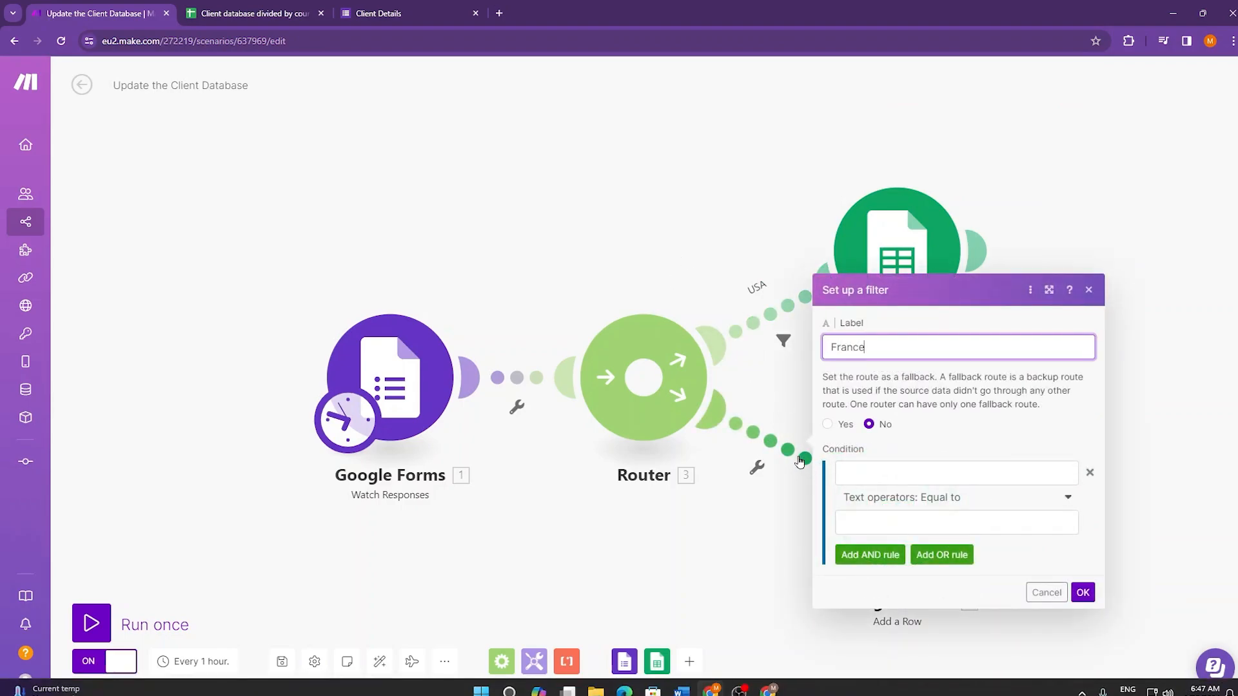
click(860, 472)
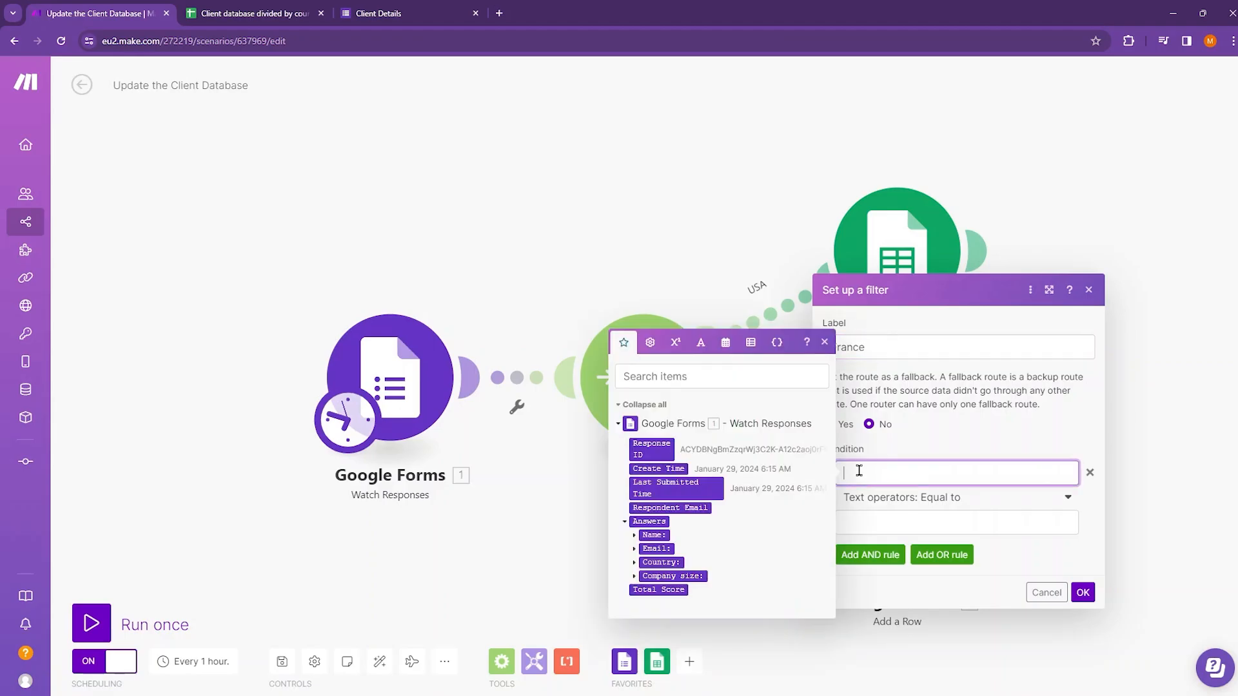
click(636, 563)
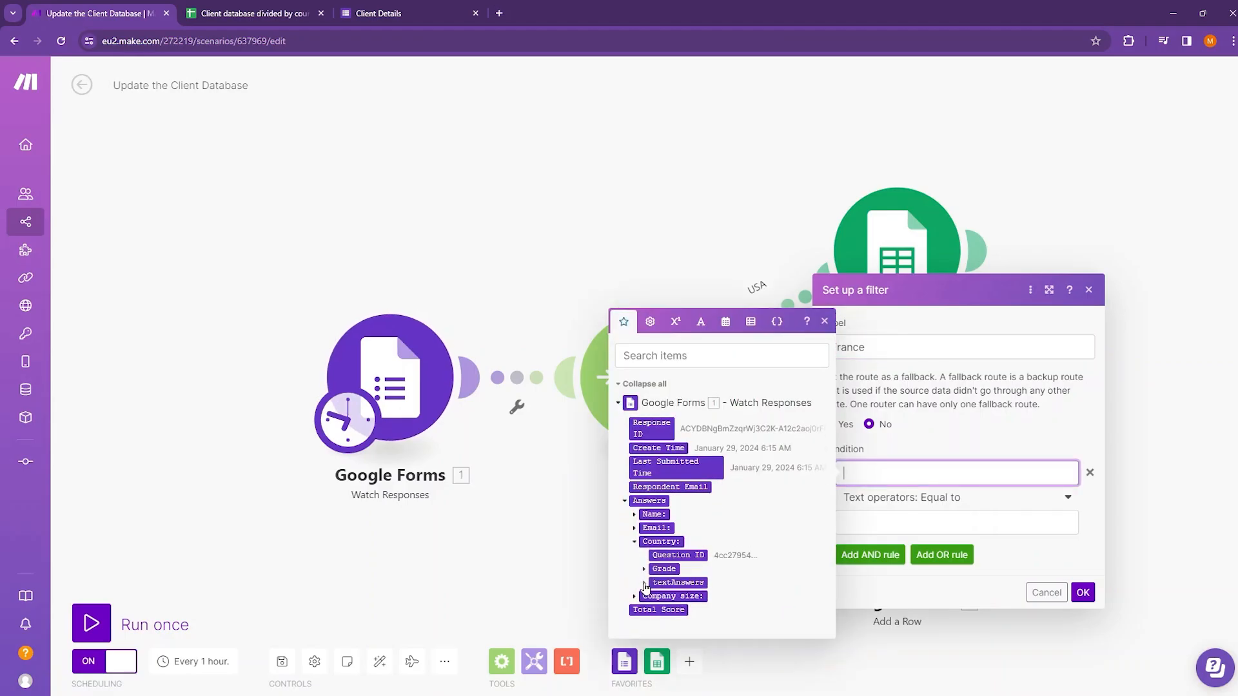
click(645, 583)
click(655, 592)
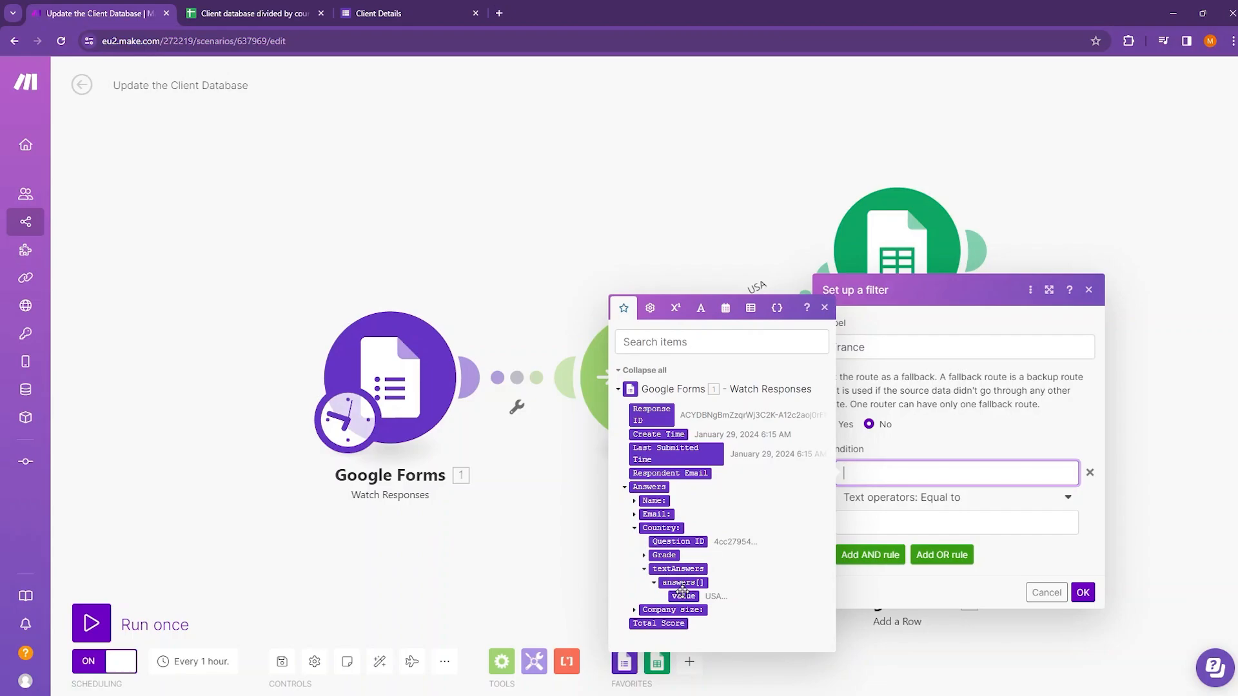
click(683, 596)
click(867, 526)
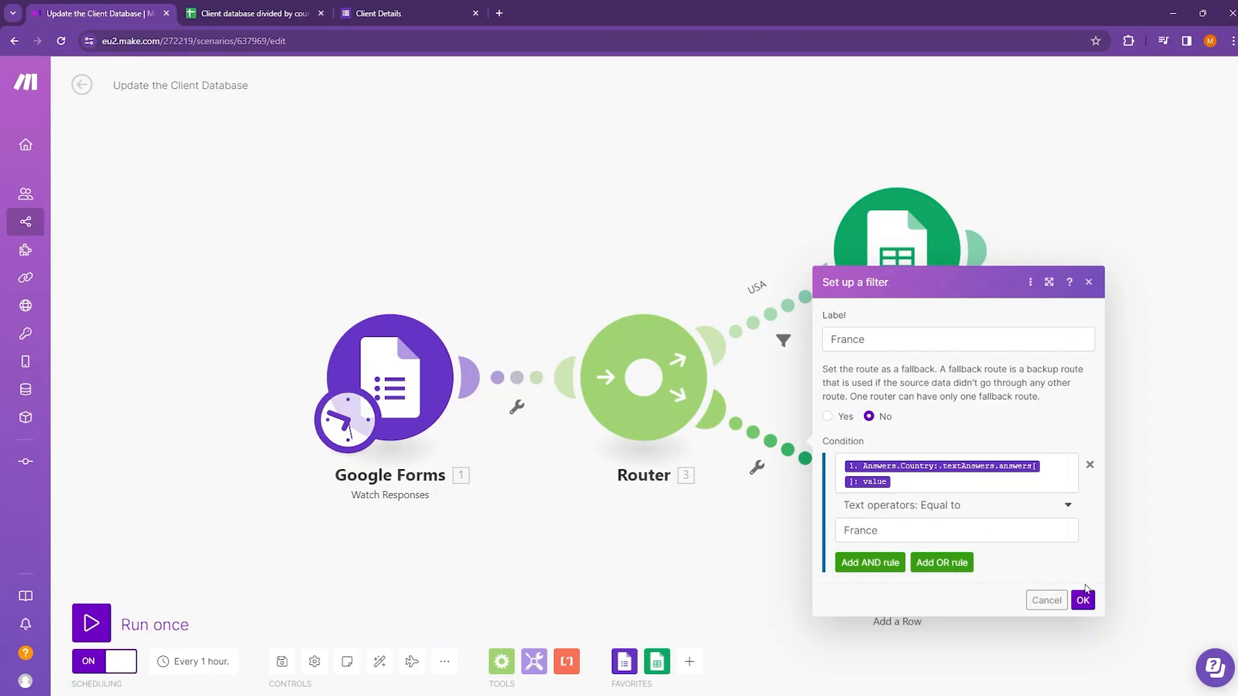
click(1082, 600)
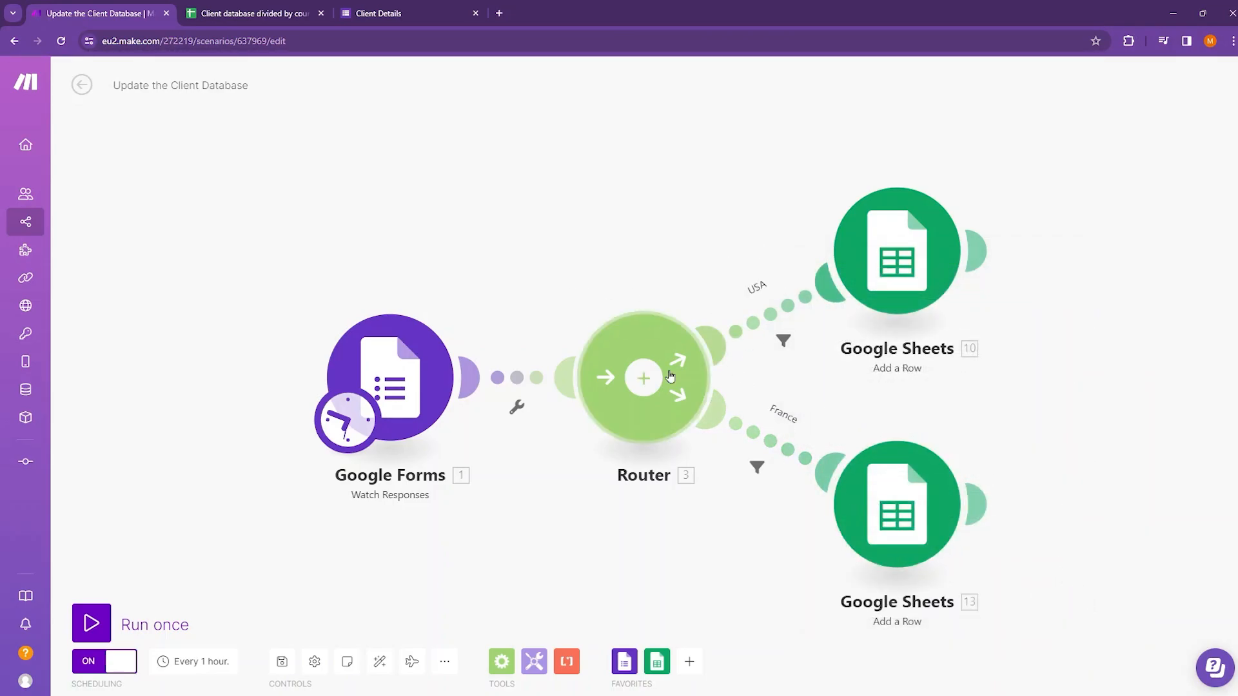
Step: Submit a test response in the Client Details form with name example, a sample e-mail, country USA and company size Medium
click(389, 12)
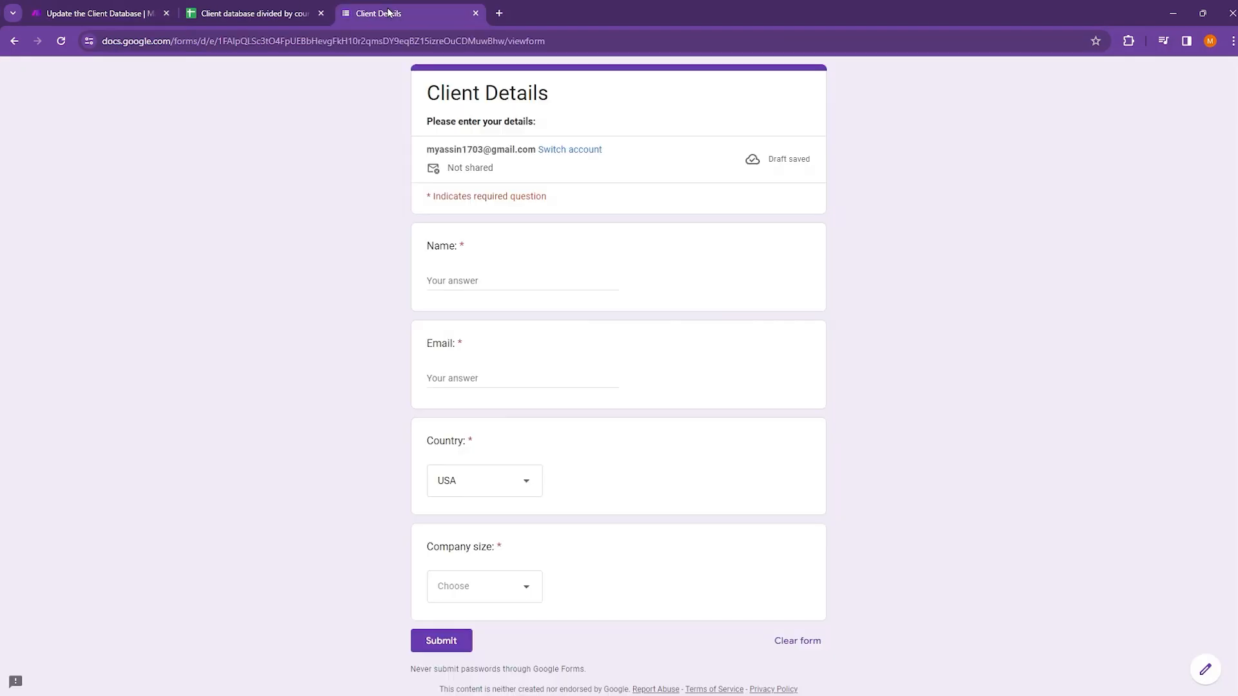
click(439, 280)
text(example)
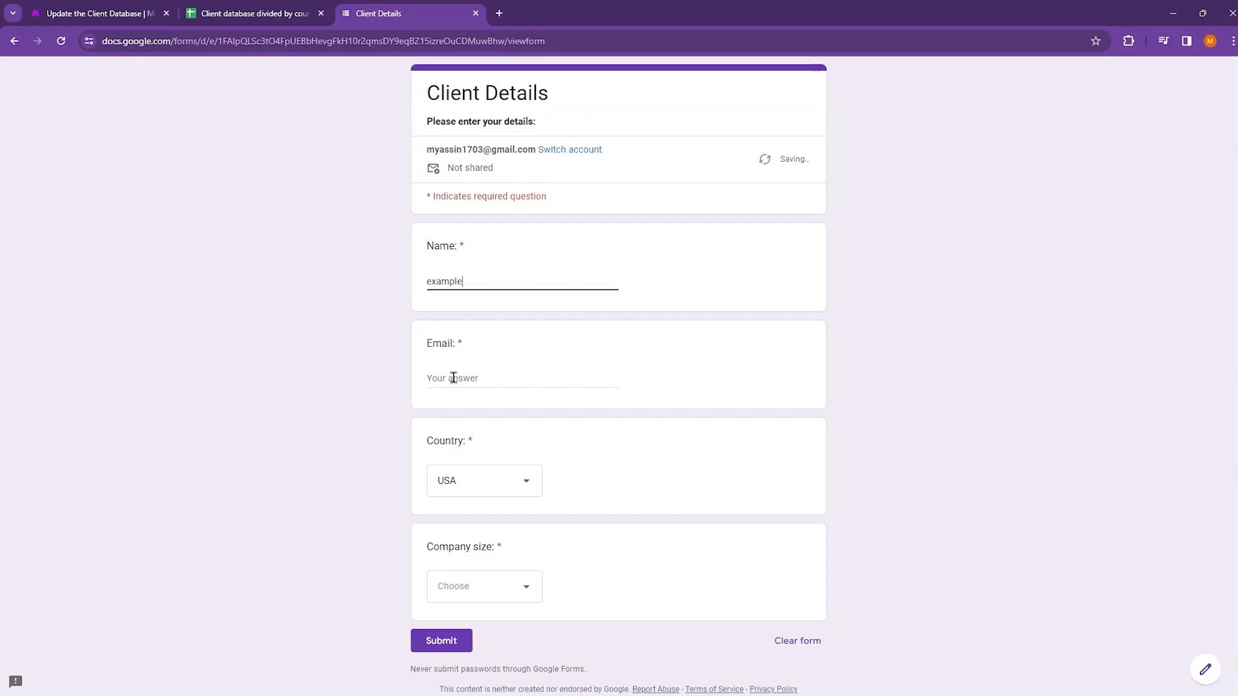
click(454, 378)
text(example@)
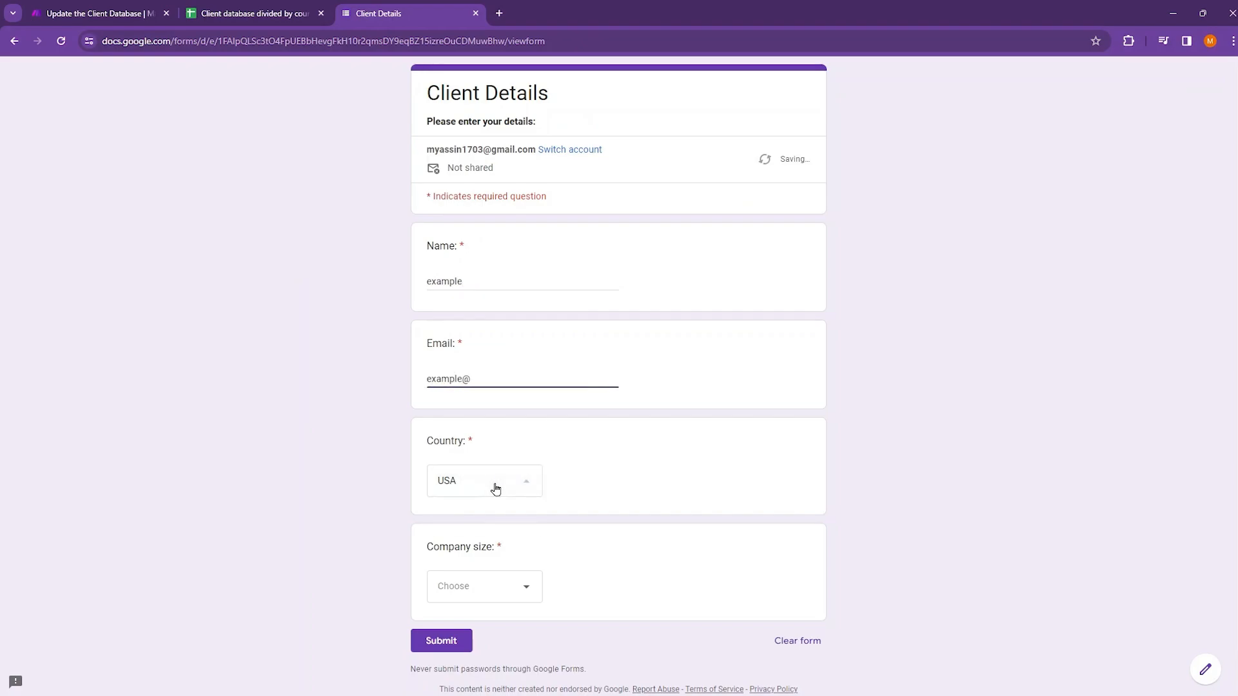
click(495, 488)
click(487, 484)
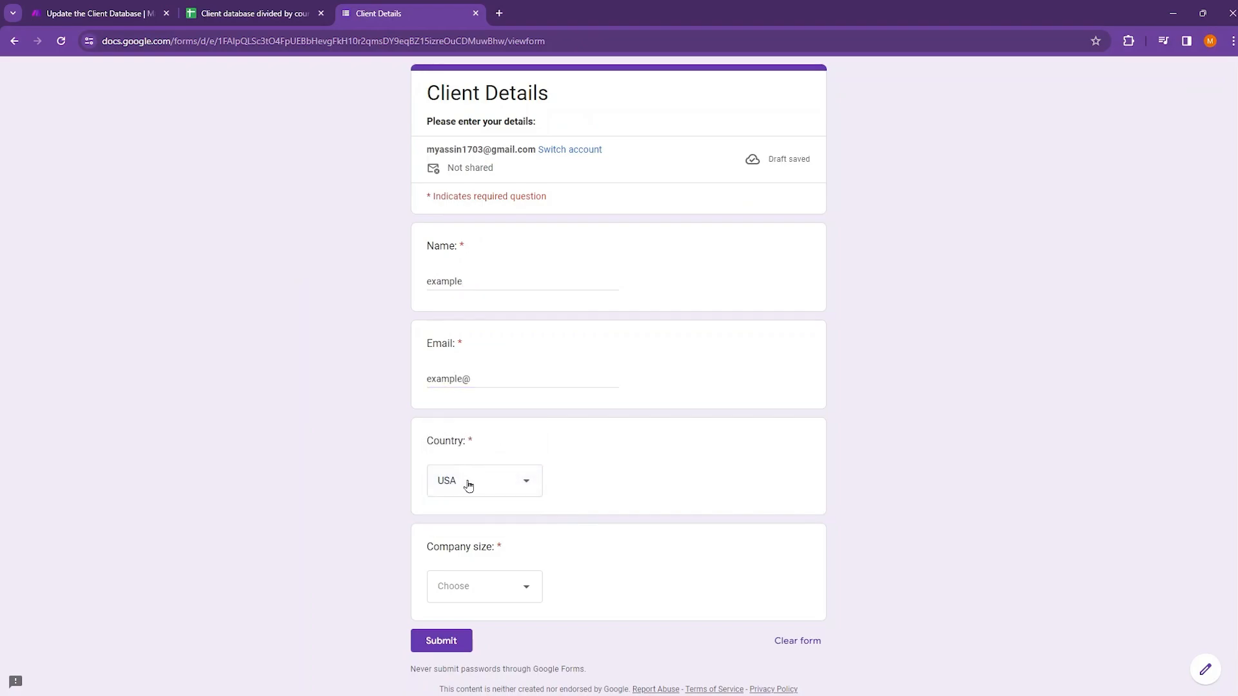
click(523, 592)
scroll(523, 585, down, 1)
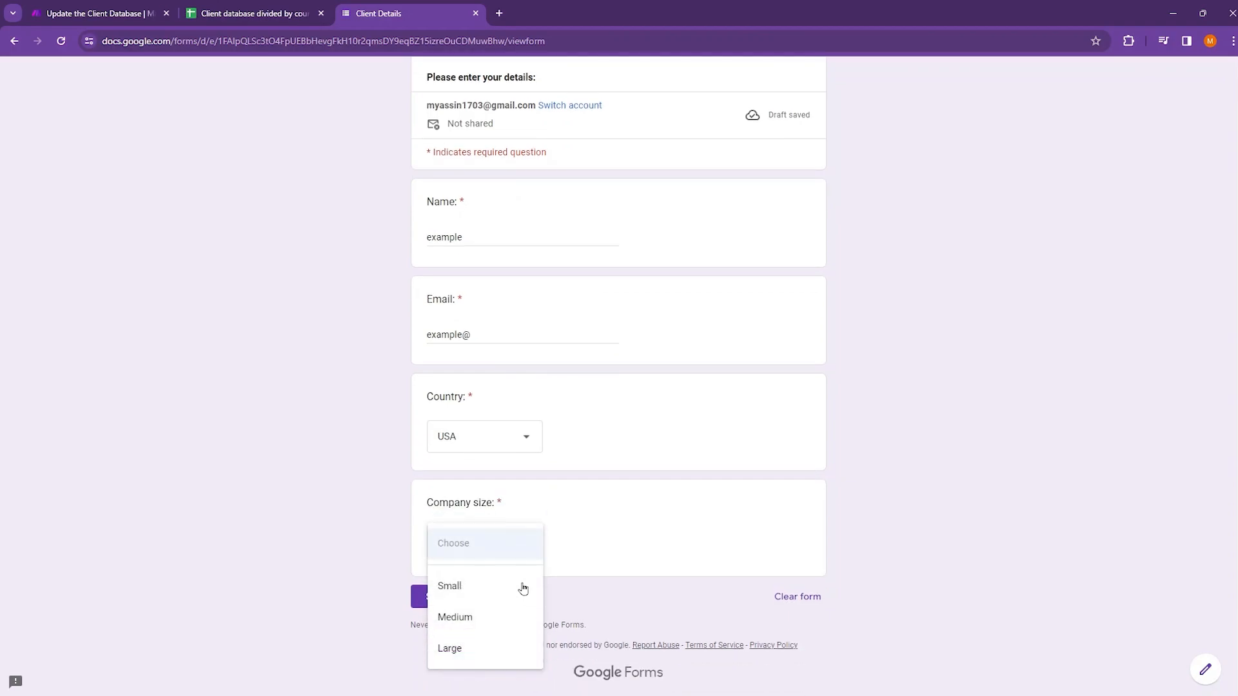
click(471, 624)
click(439, 597)
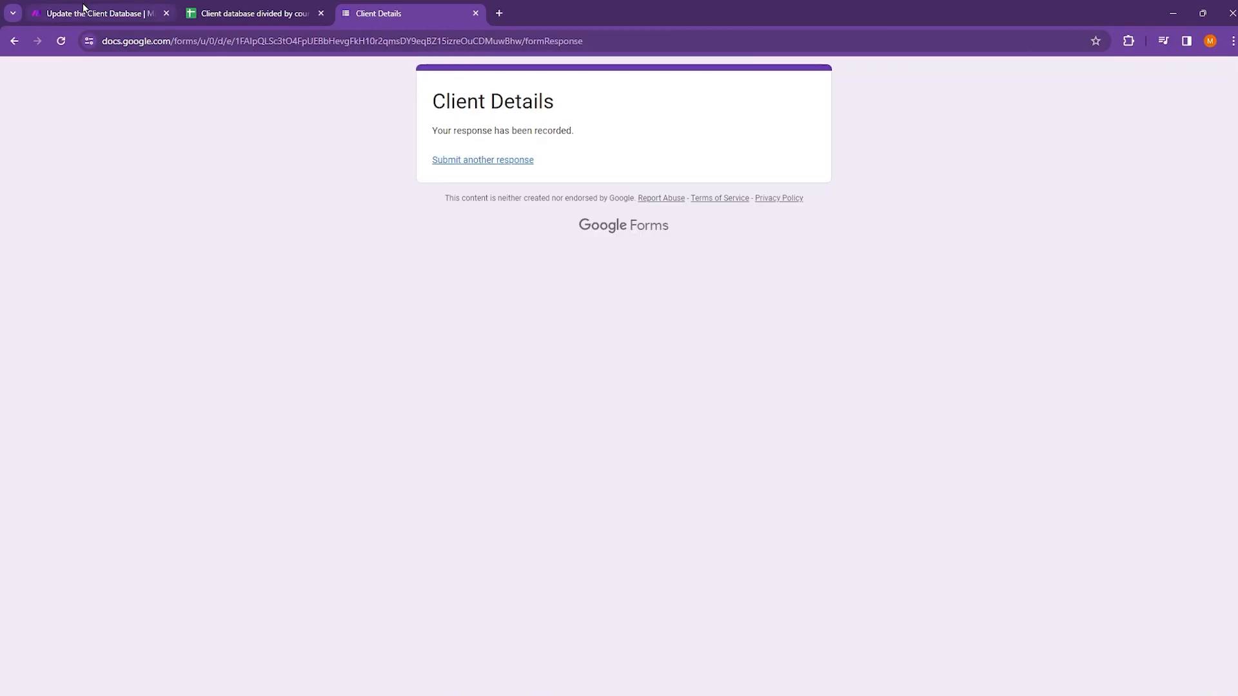
Step: Run the scenario once in Make and check the Clients USA and Clients France sheets for the test response
click(82, 9)
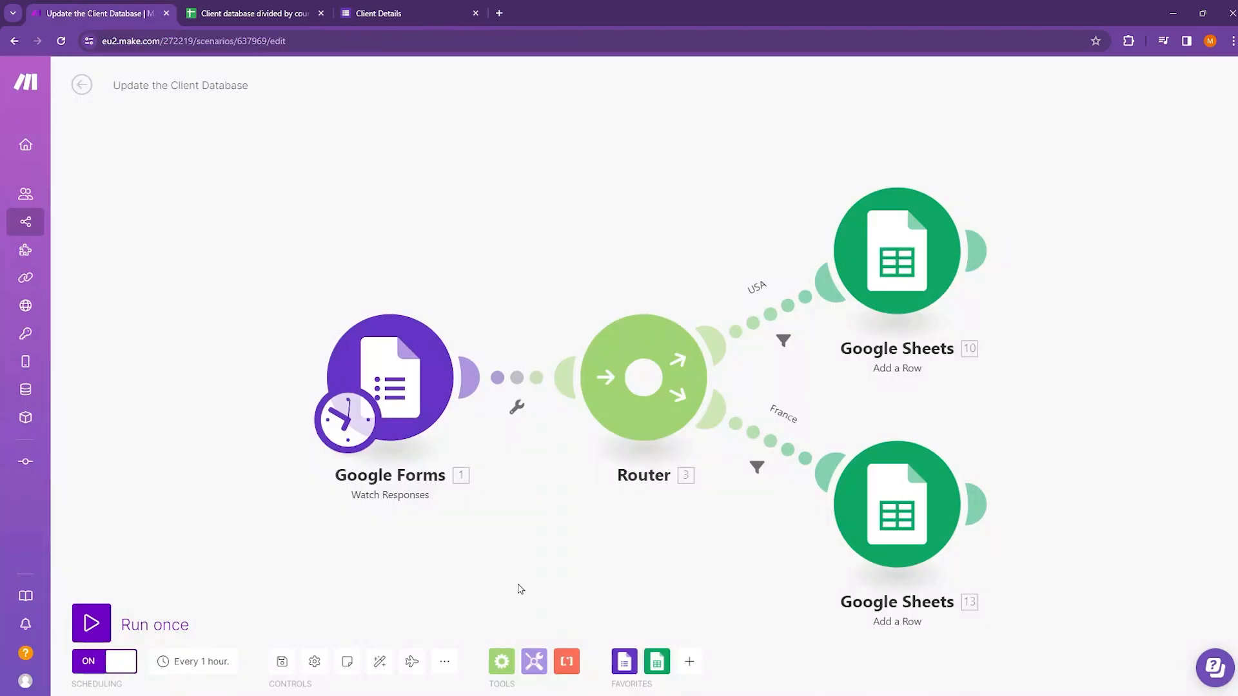
click(91, 623)
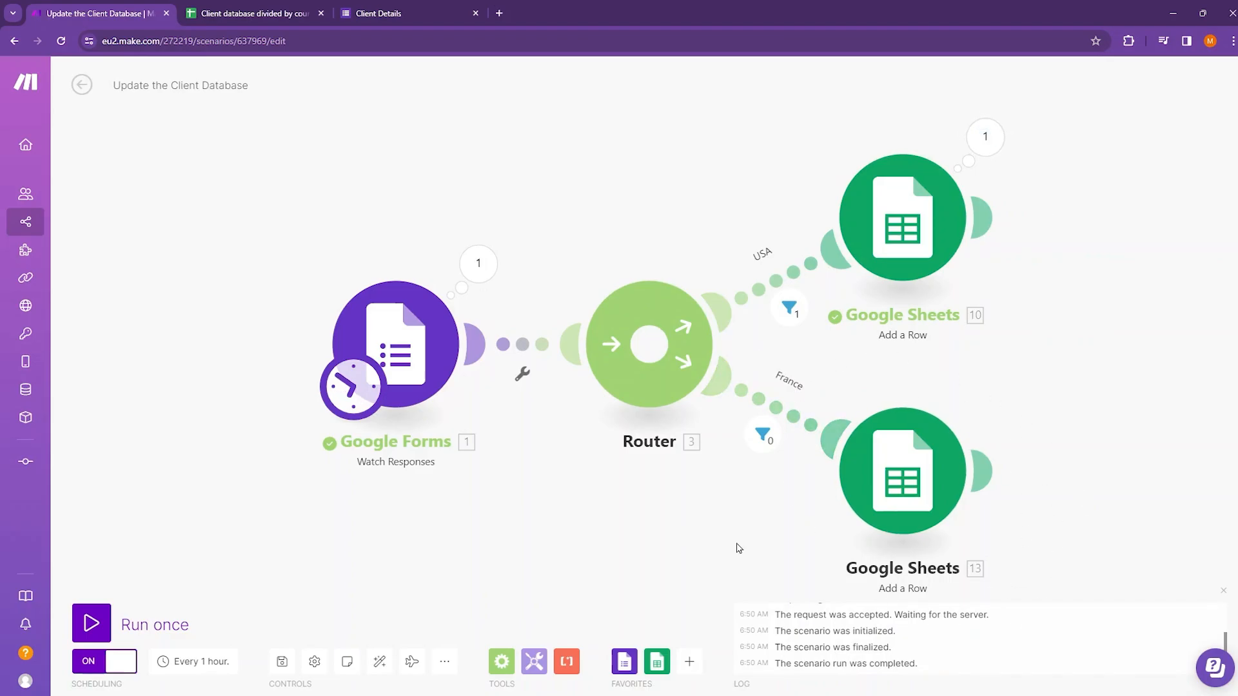
click(251, 9)
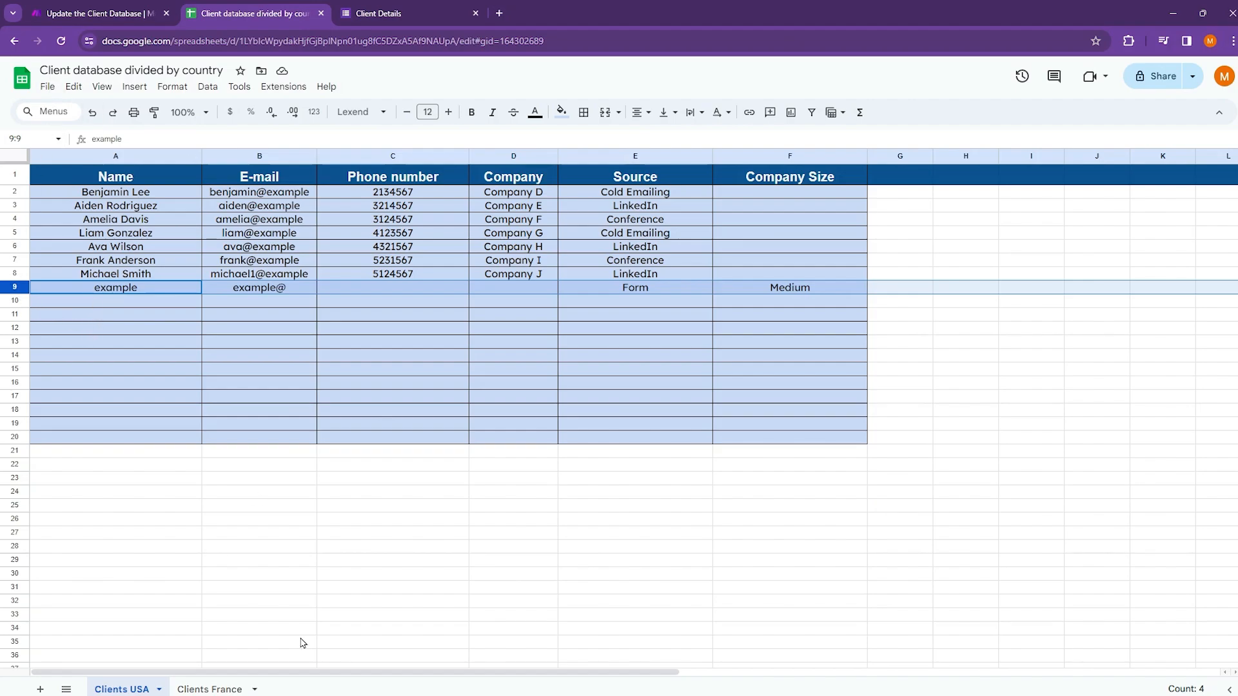
click(142, 302)
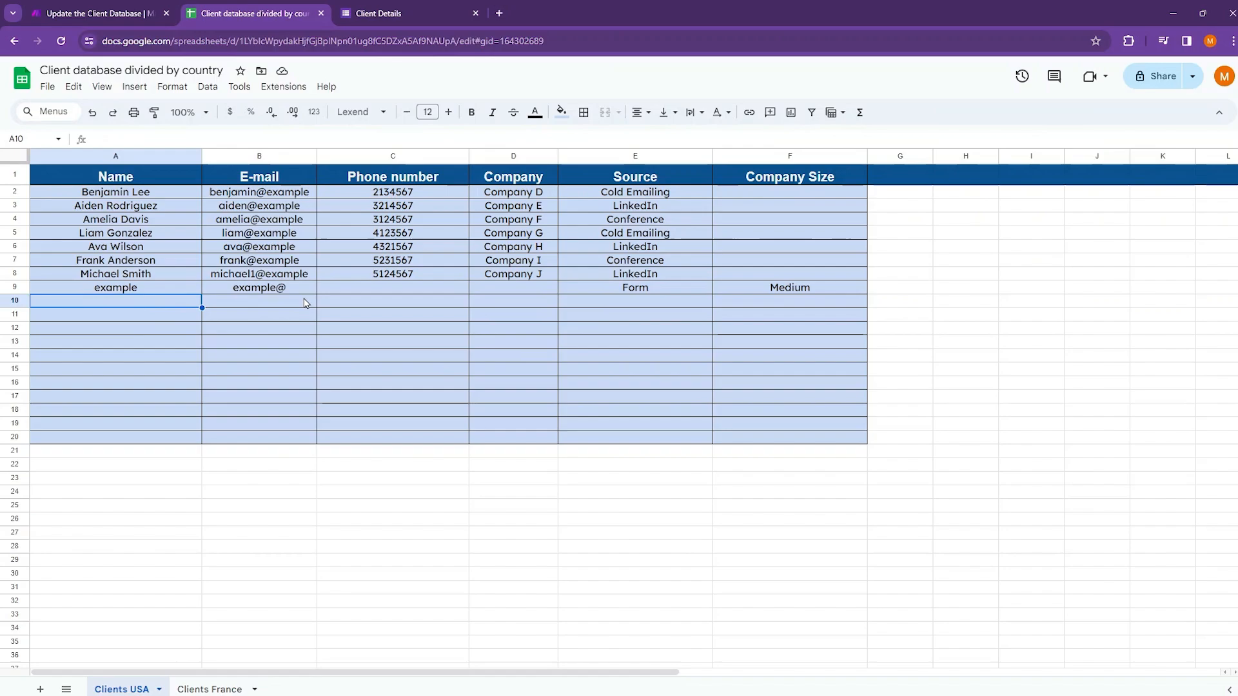
click(279, 291)
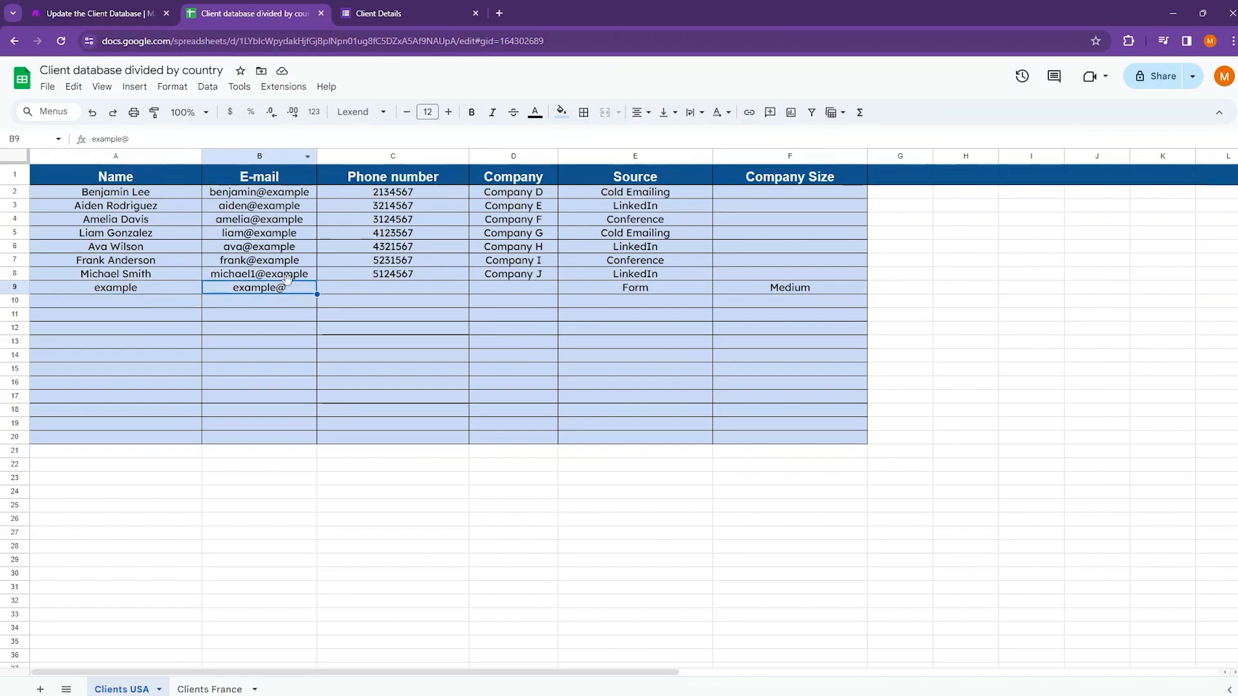
click(684, 287)
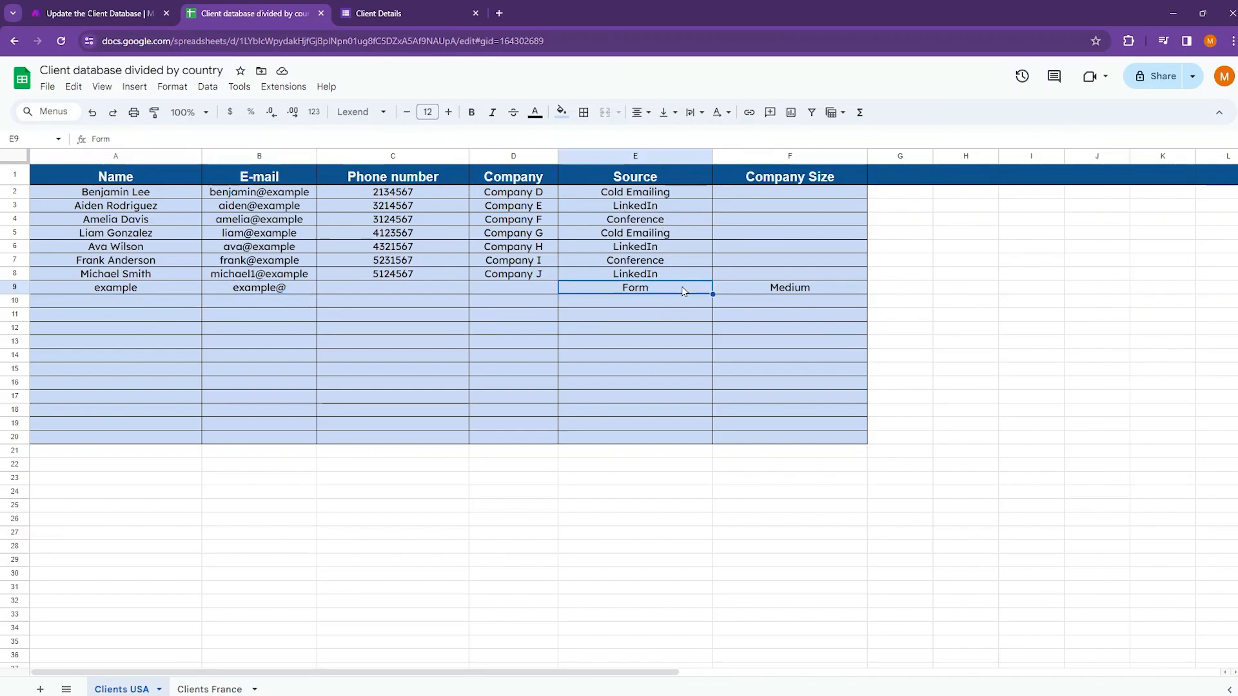
click(835, 291)
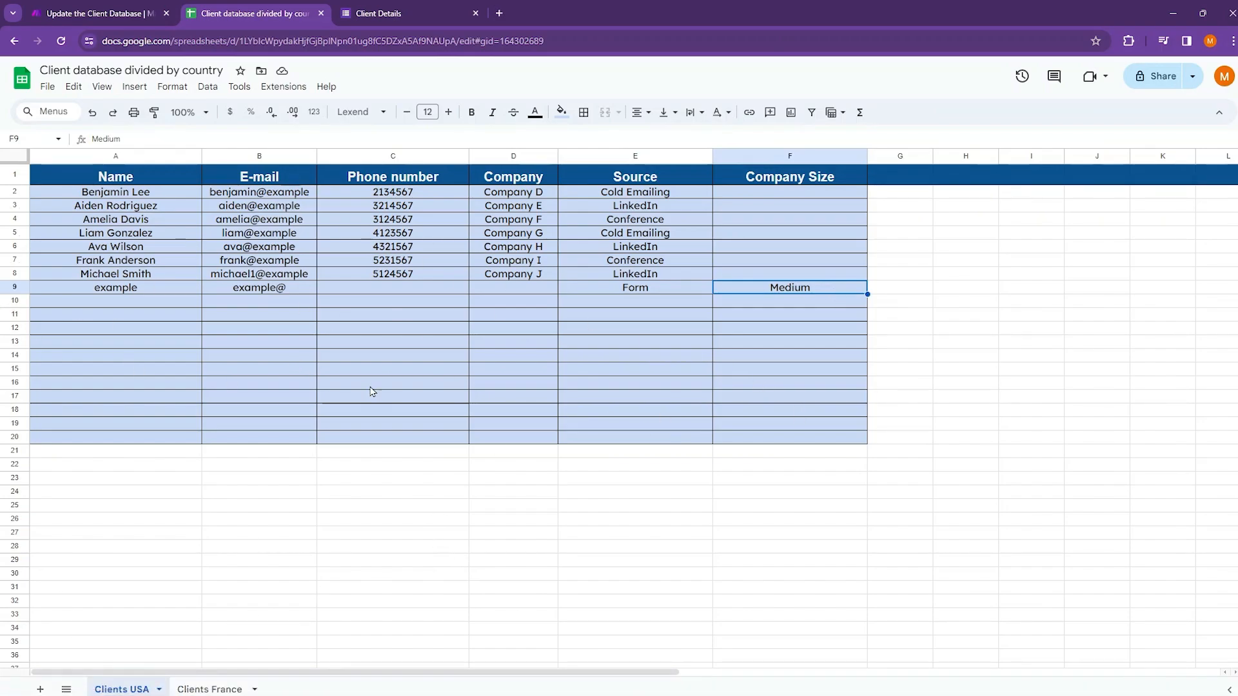
click(213, 689)
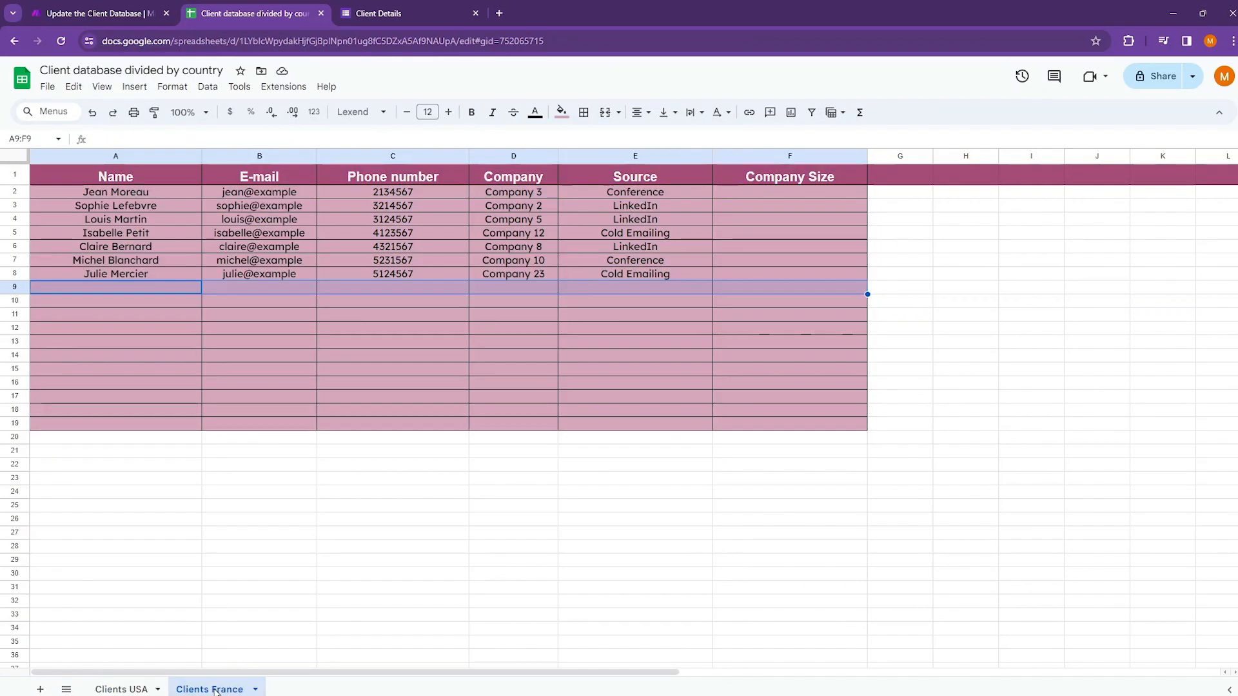
click(132, 345)
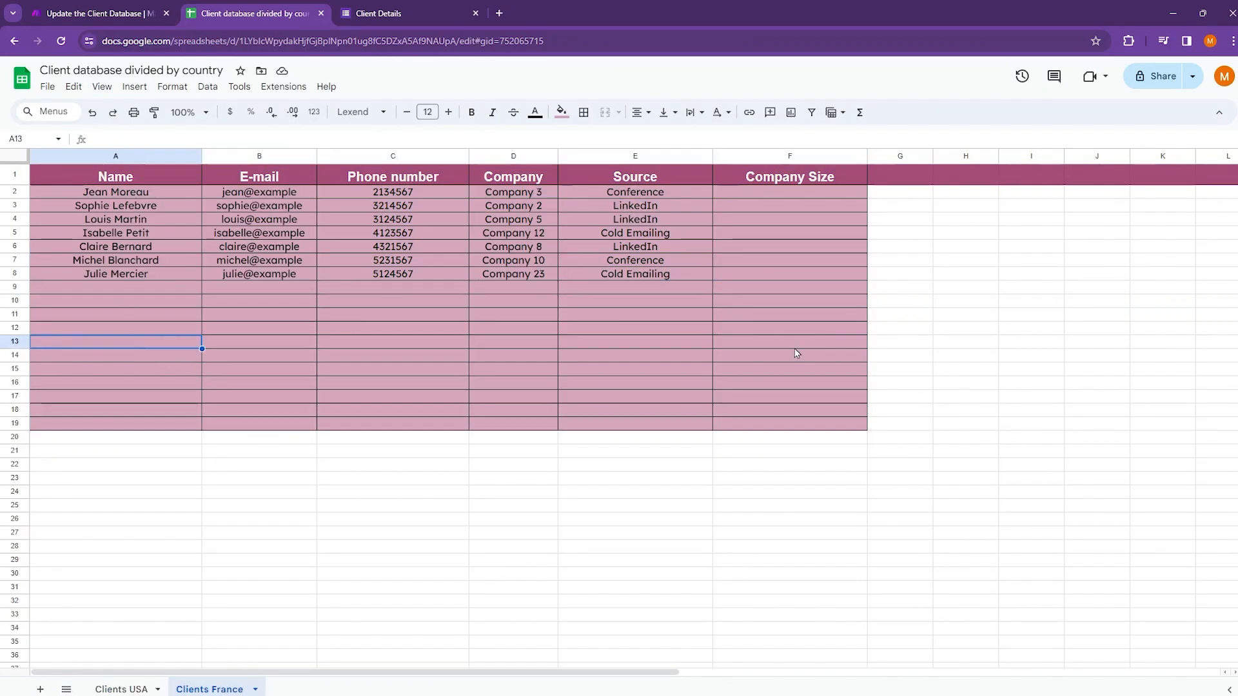
Step: Submit a second Client Details form response with name example2, a sample e-mail, country France and company size Large
click(416, 14)
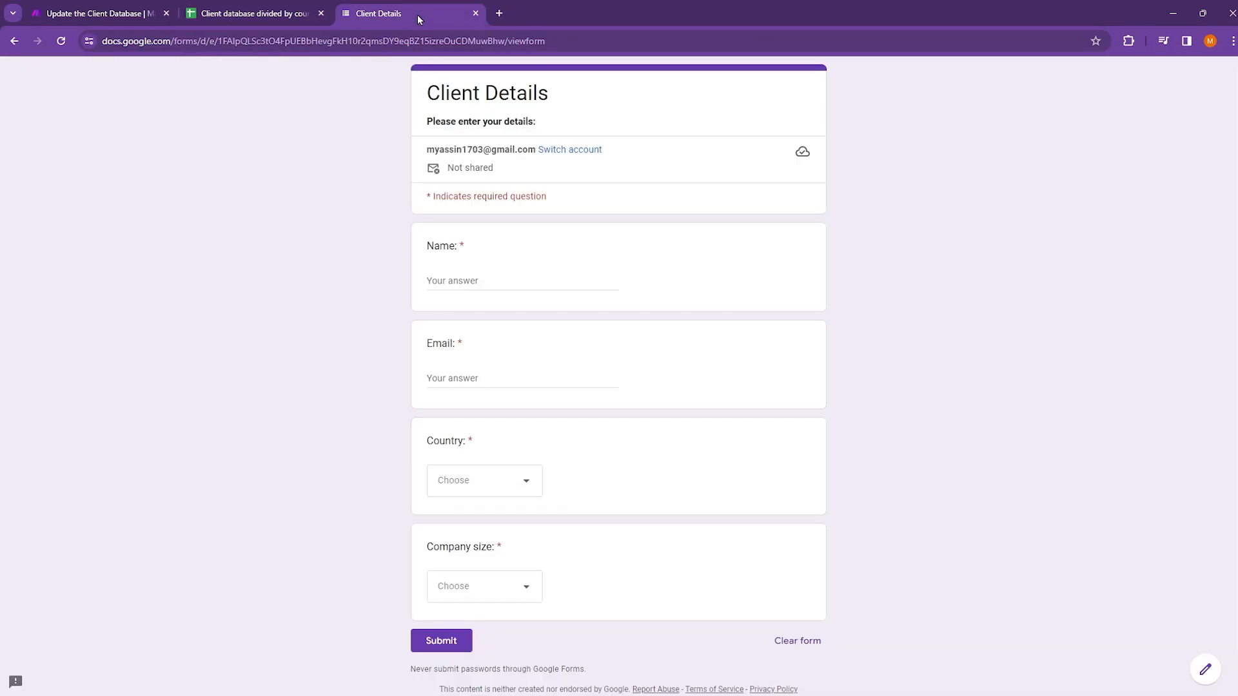
click(475, 281)
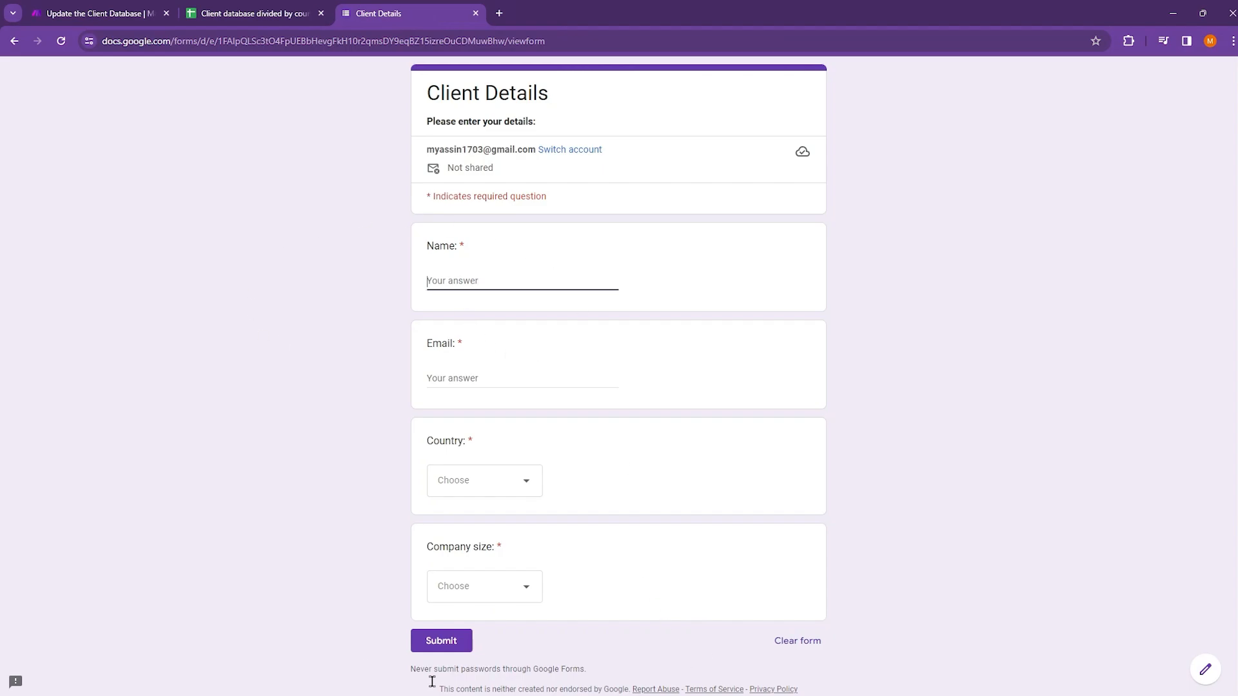
text(example2)
key(Tab)
text(exa)
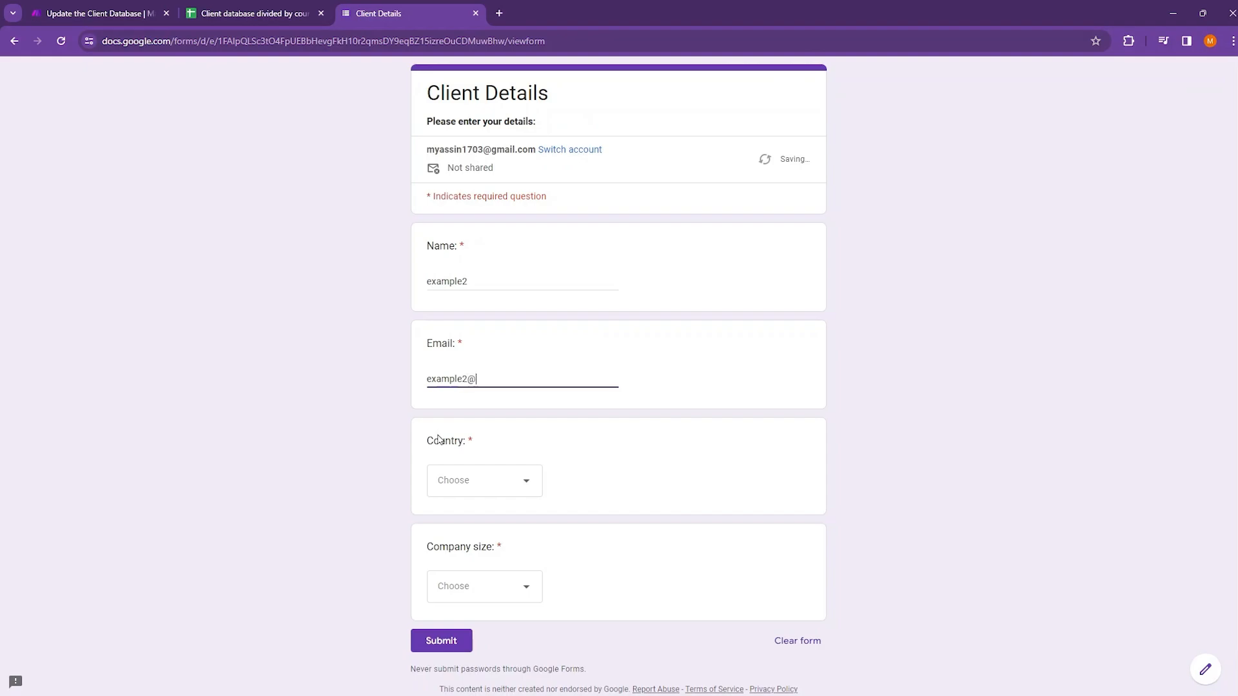
click(461, 484)
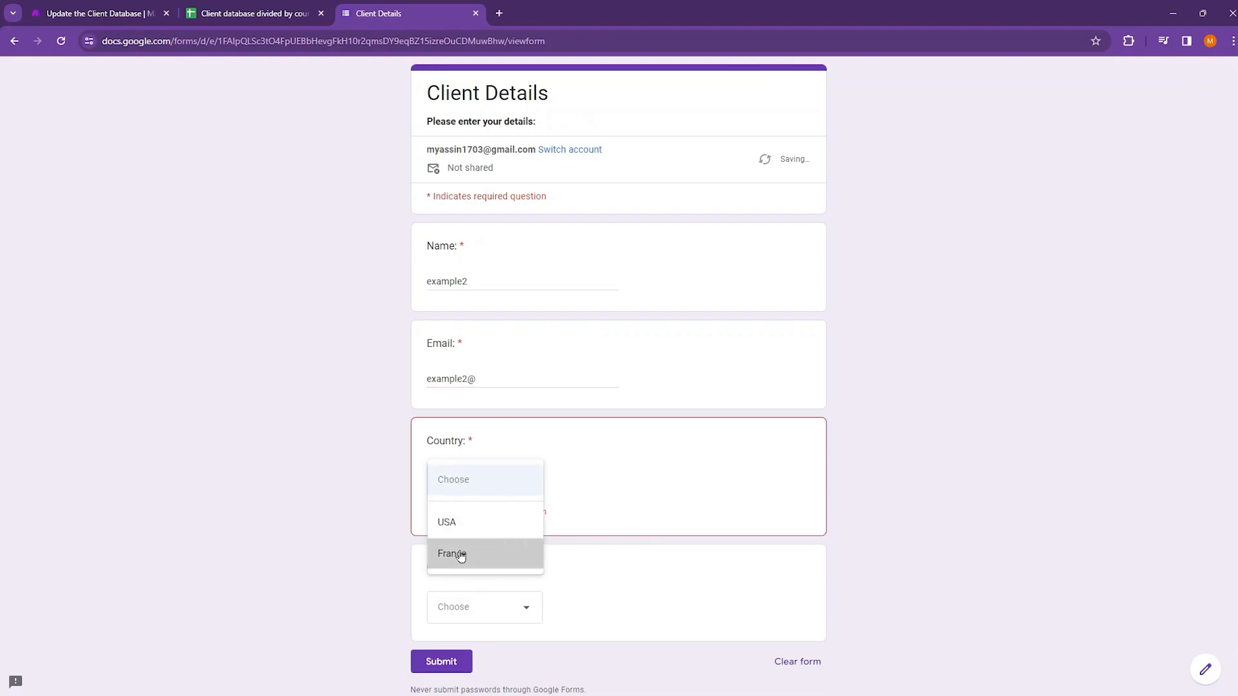
click(461, 555)
click(527, 587)
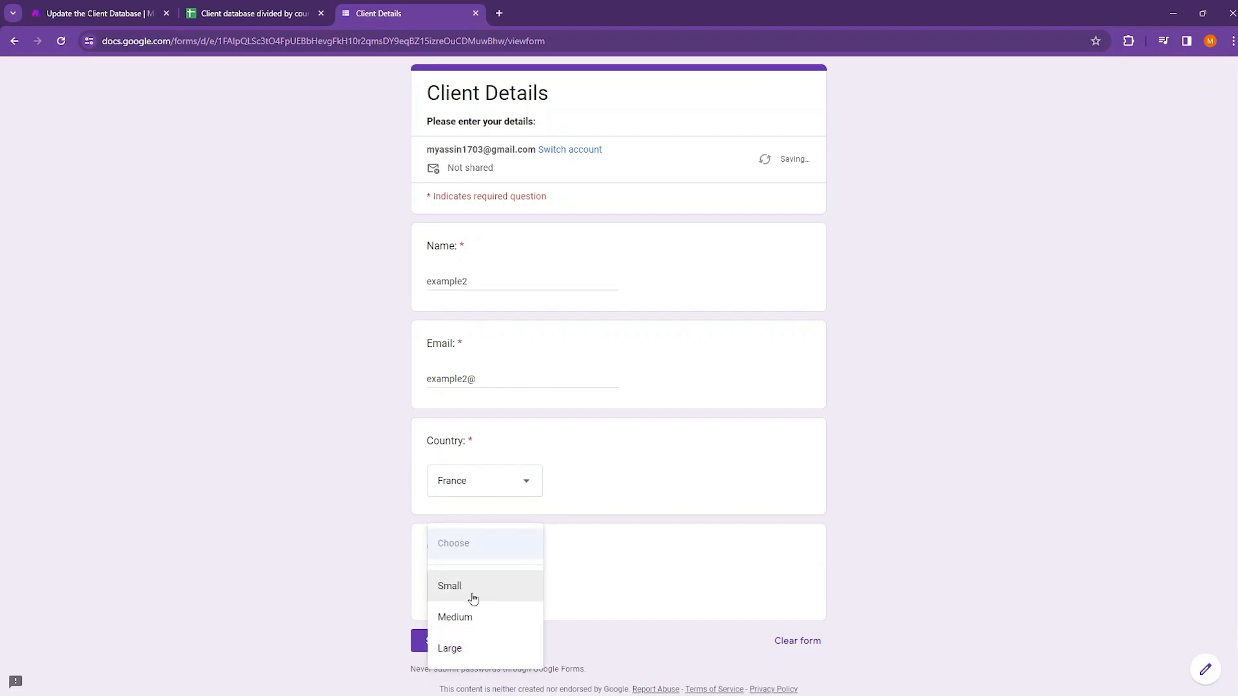
click(450, 652)
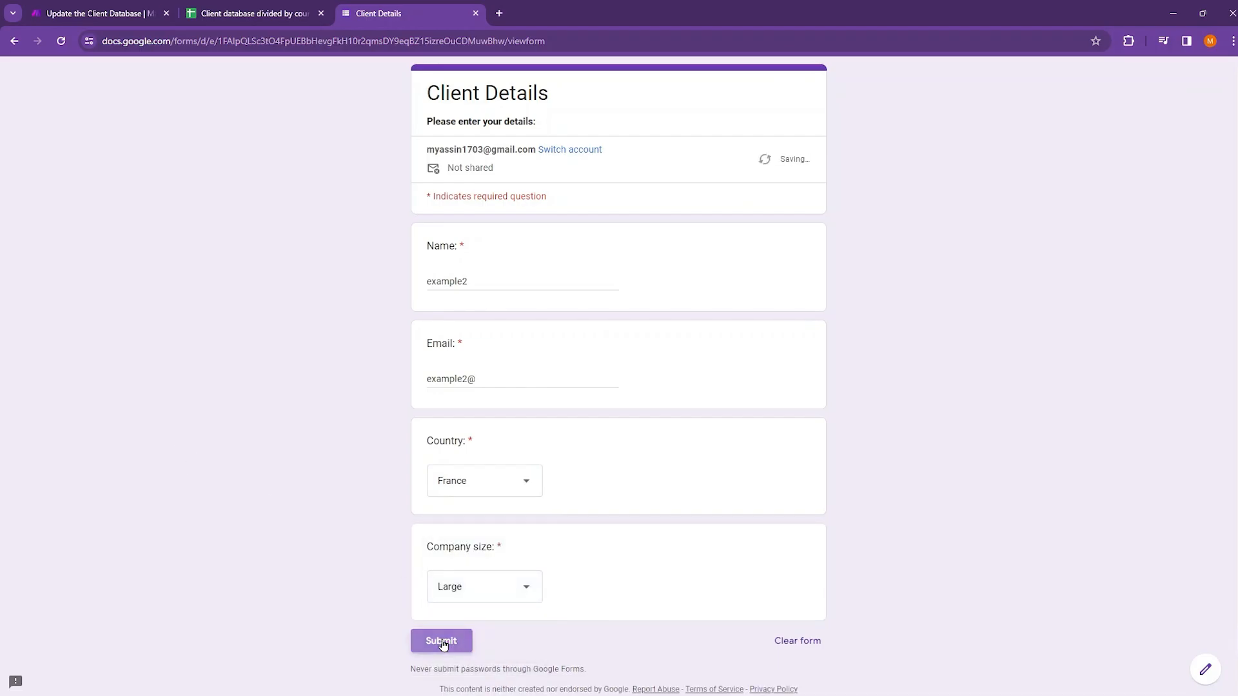
click(443, 646)
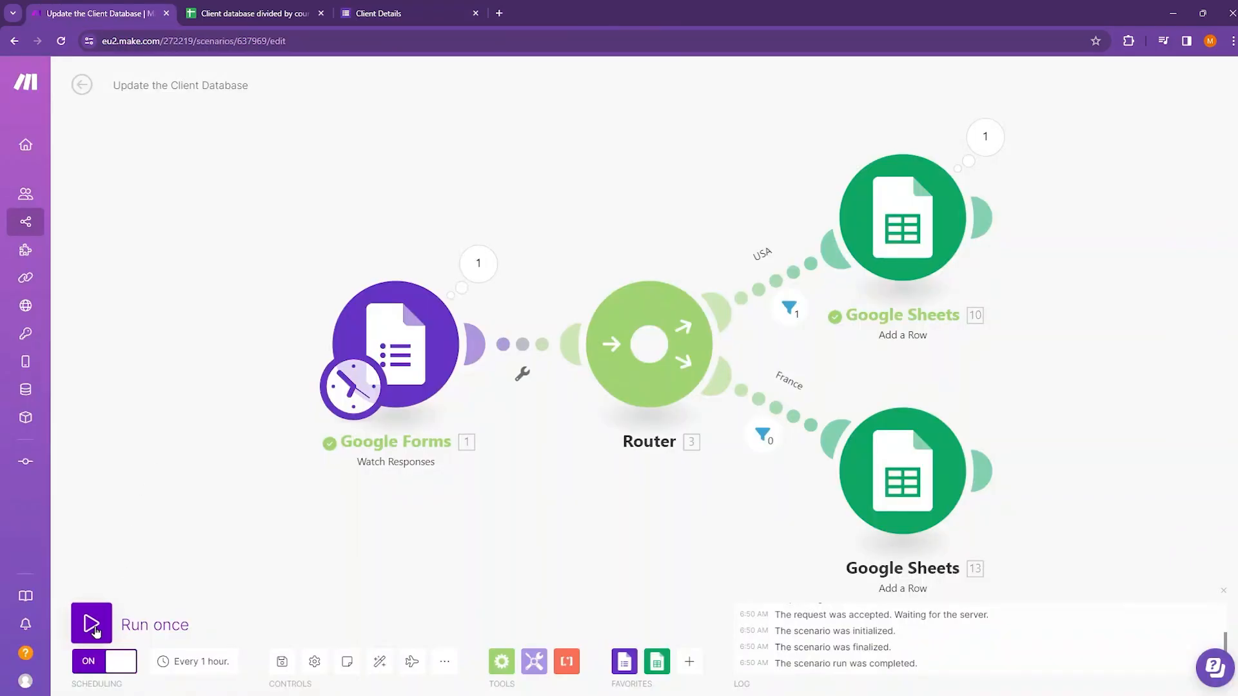
Step: Run the scenario again in Make and check the Clients France sheet for the second response before returning to the scenario
click(95, 633)
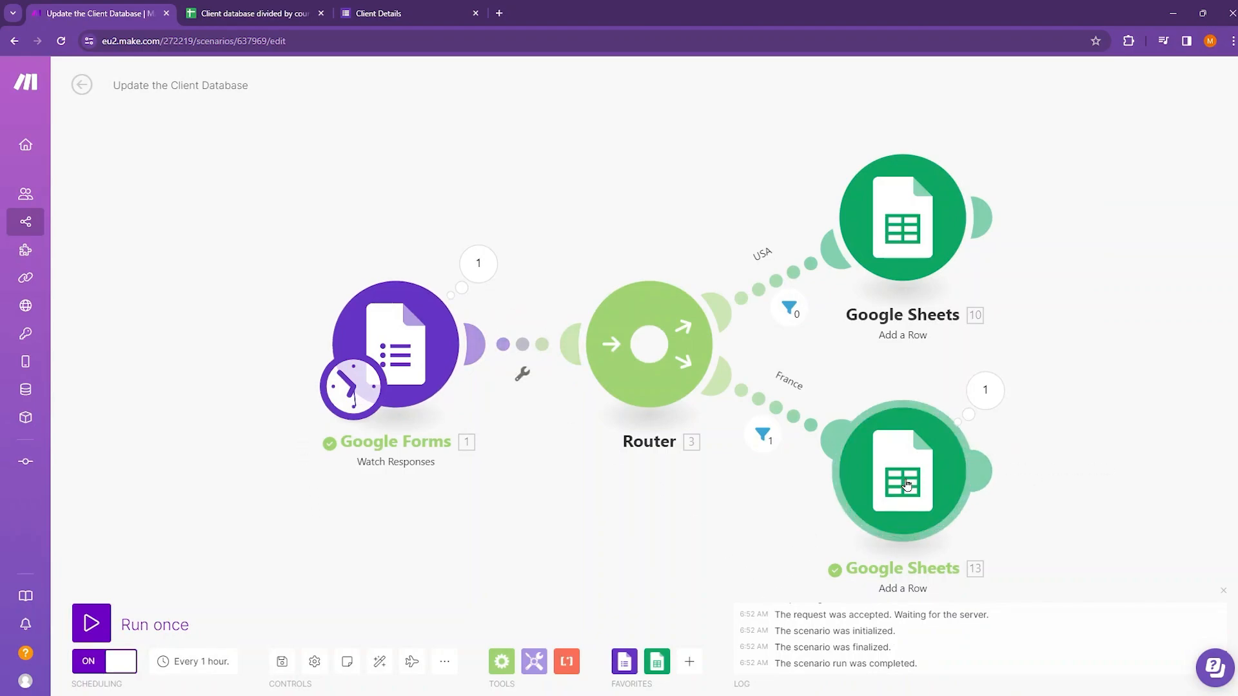
click(240, 6)
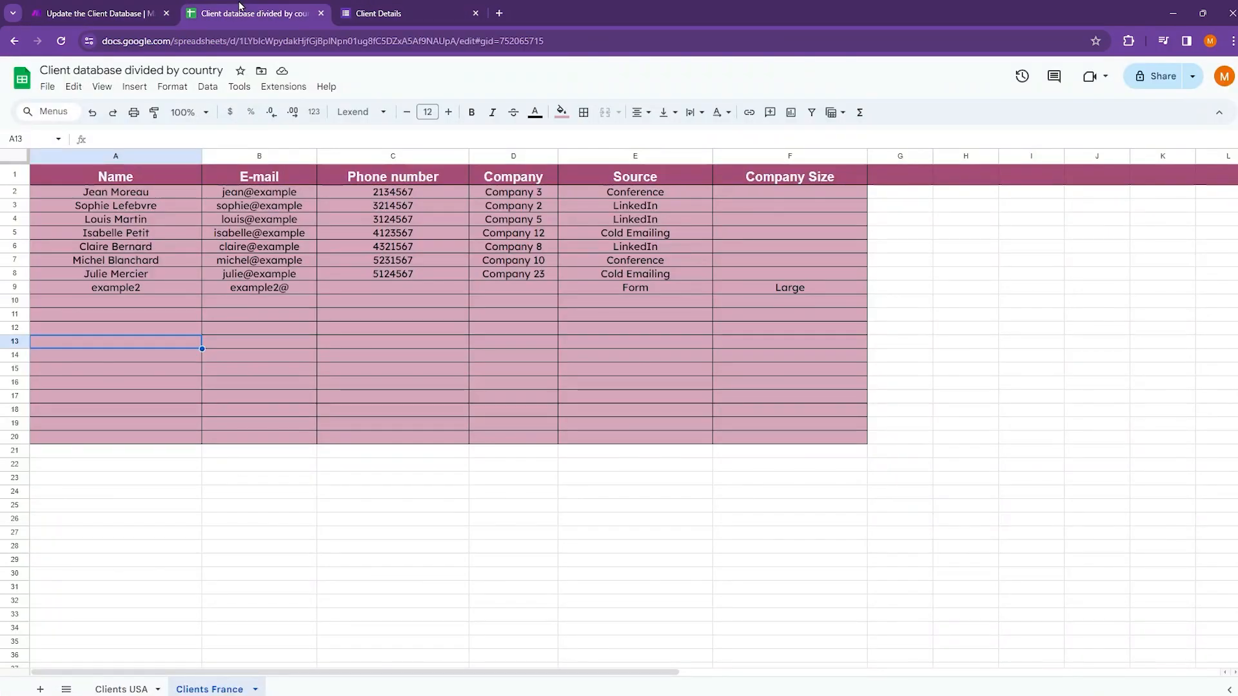
click(291, 384)
click(133, 291)
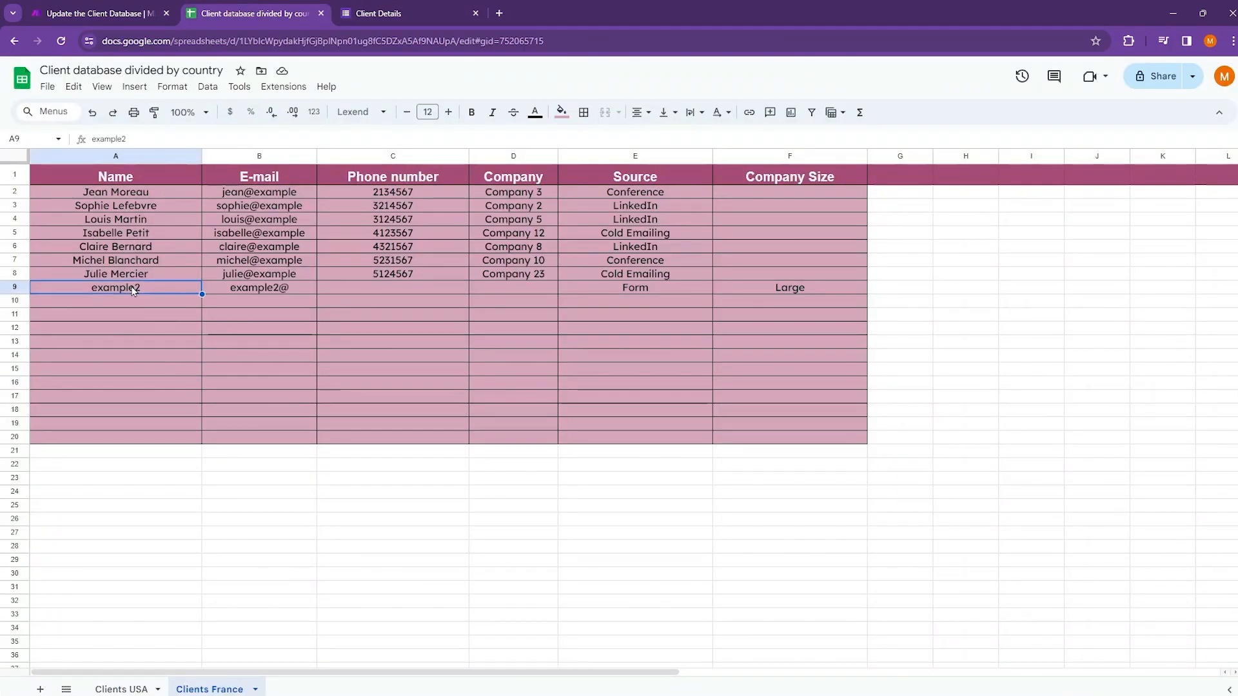
click(272, 287)
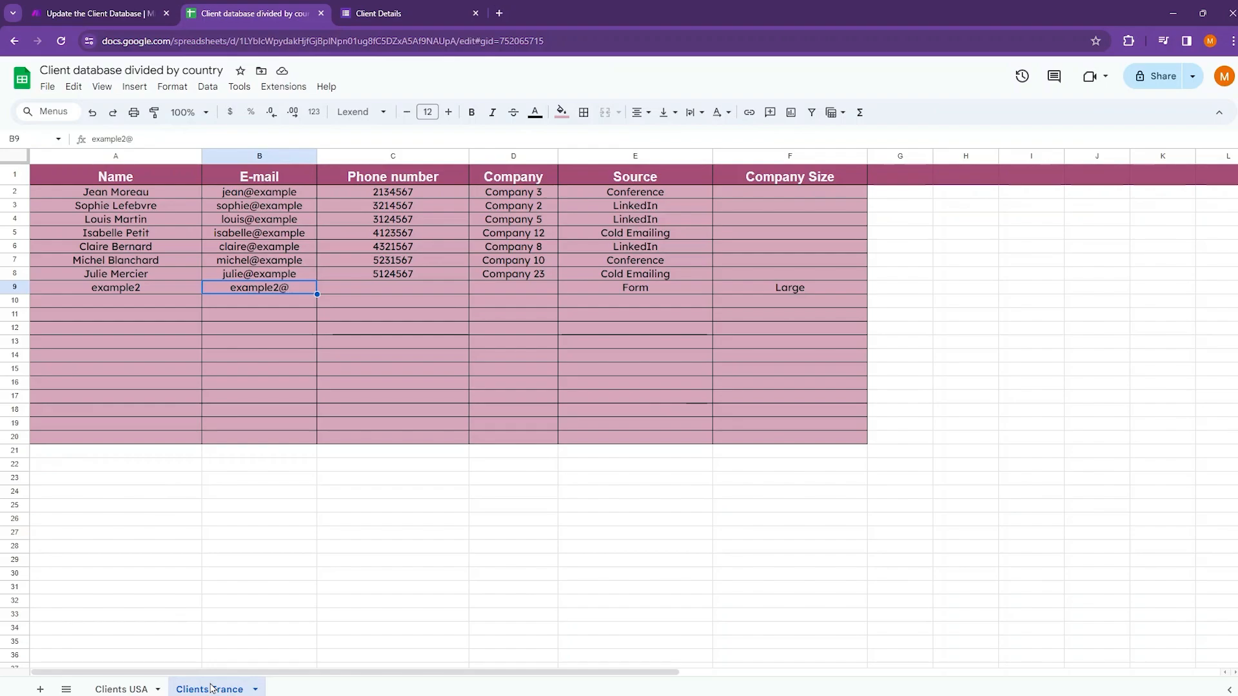
key(Down)
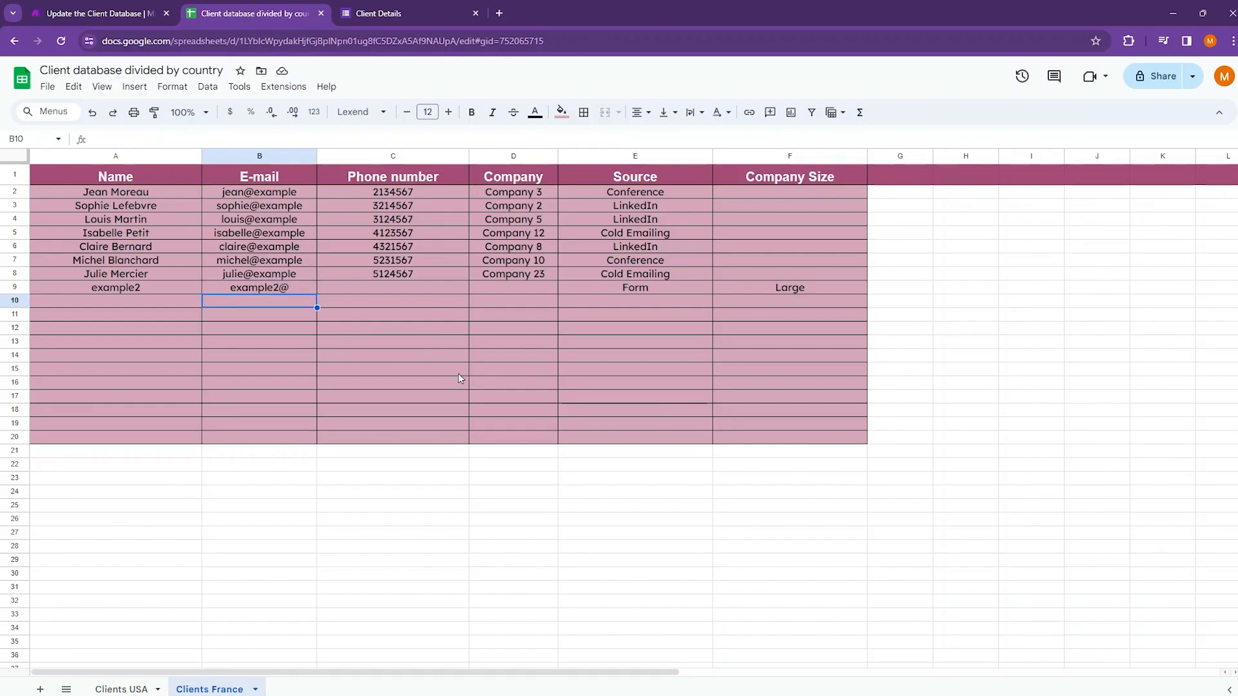
click(97, 12)
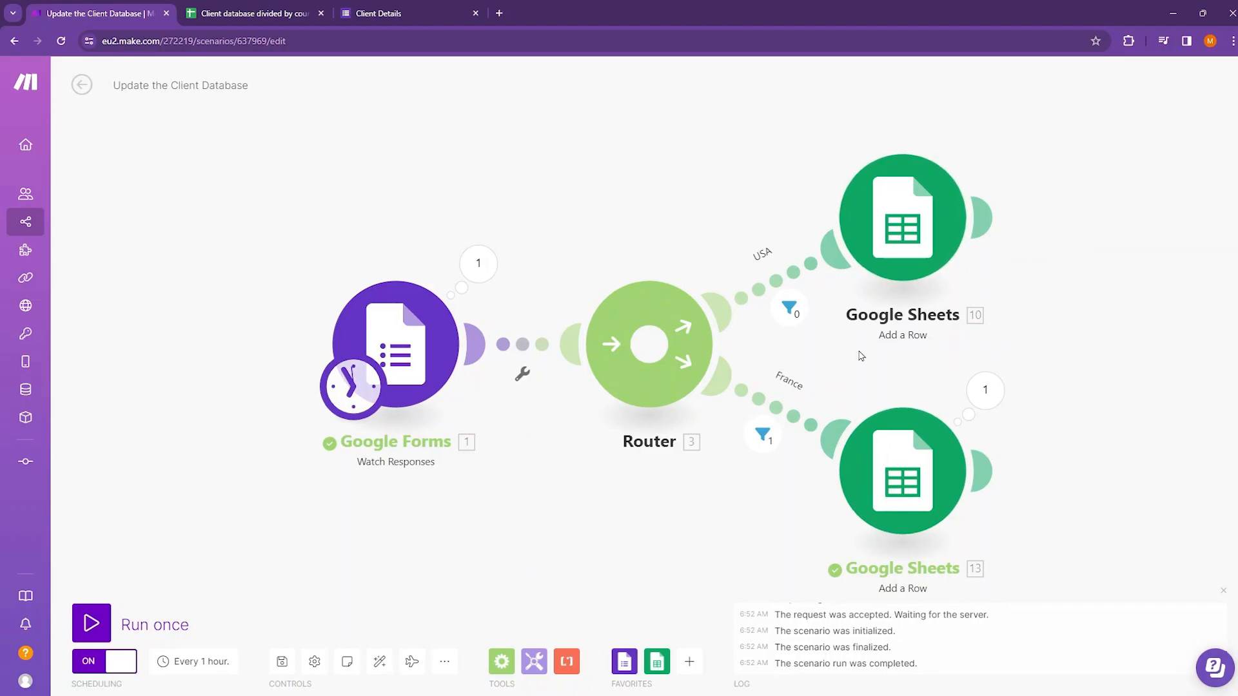
Step: Clear the example test entry in row 9, cells A9:F9, of the Clients USA sheet
key(ctrl+Tab)
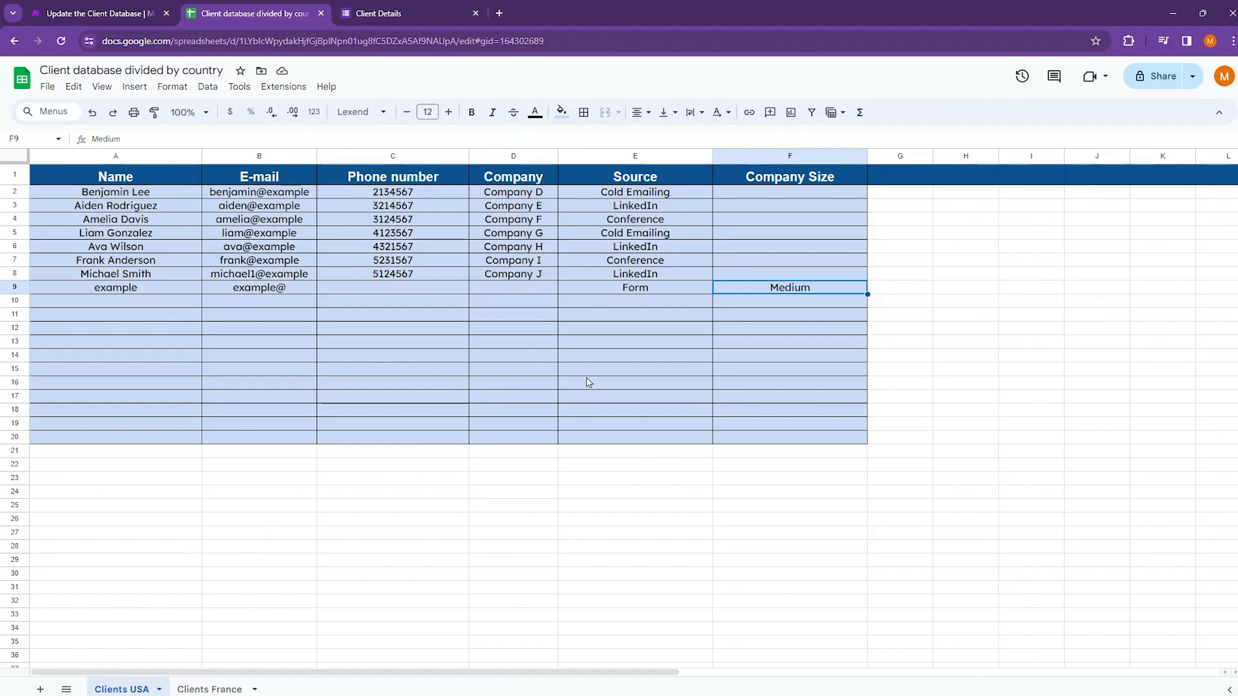
drag(116, 288, 807, 294)
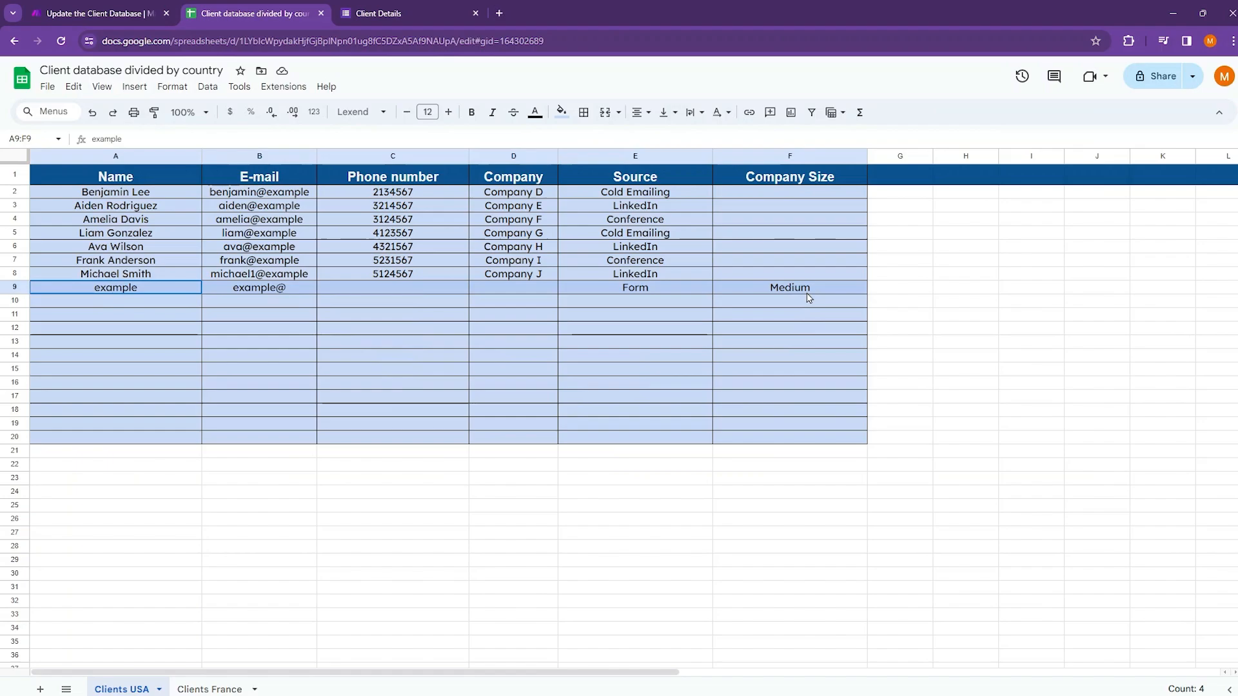
key(Delete)
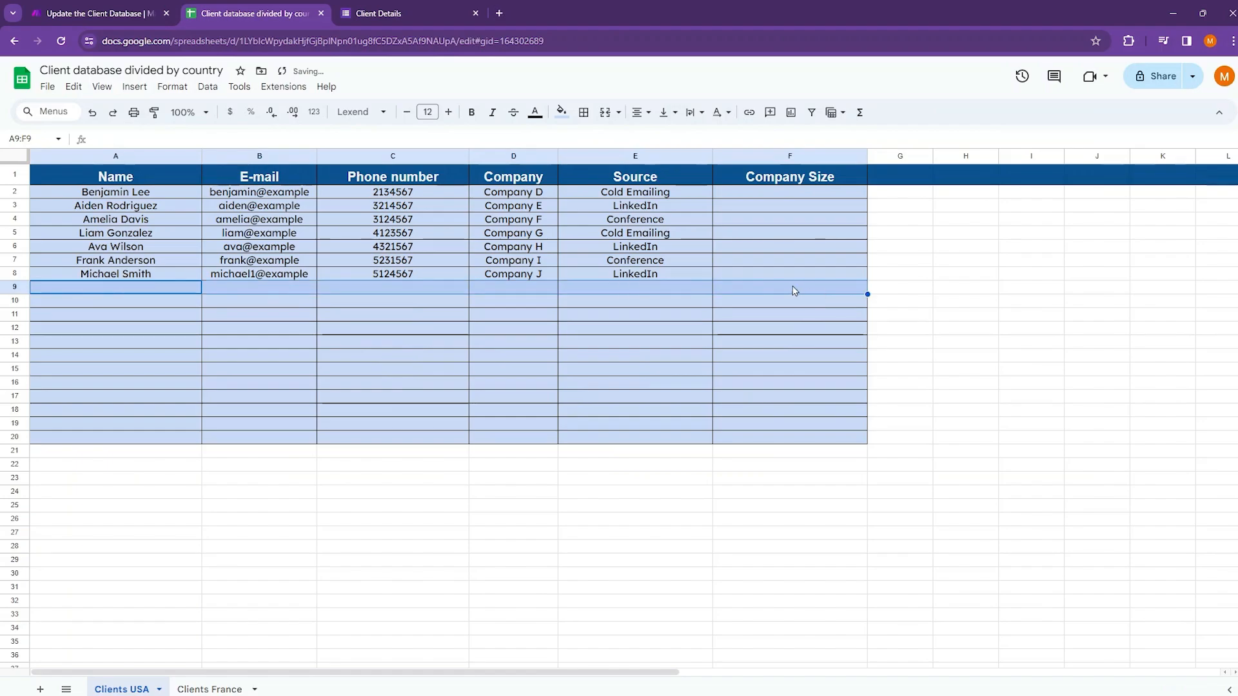
Step: In the Make scenario, add an AND rule to the USA filter requiring the Company size answer value to equal Large
click(102, 13)
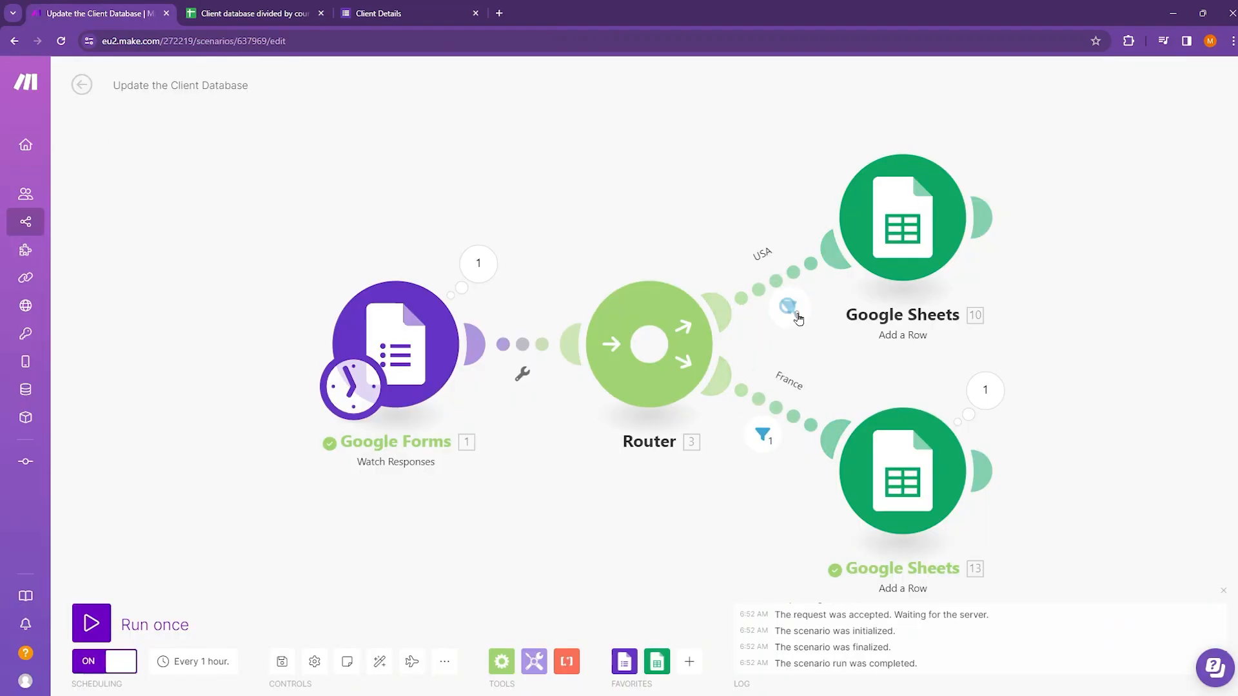
mouse_move(798, 315)
click(796, 317)
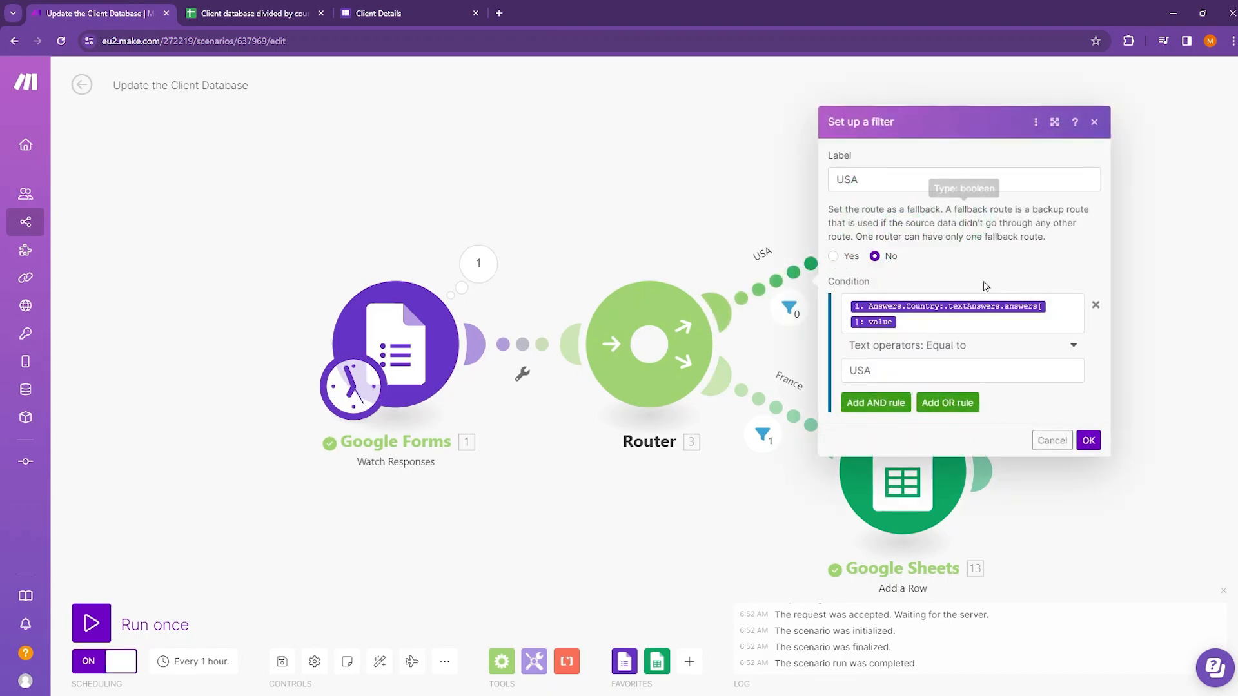
click(870, 403)
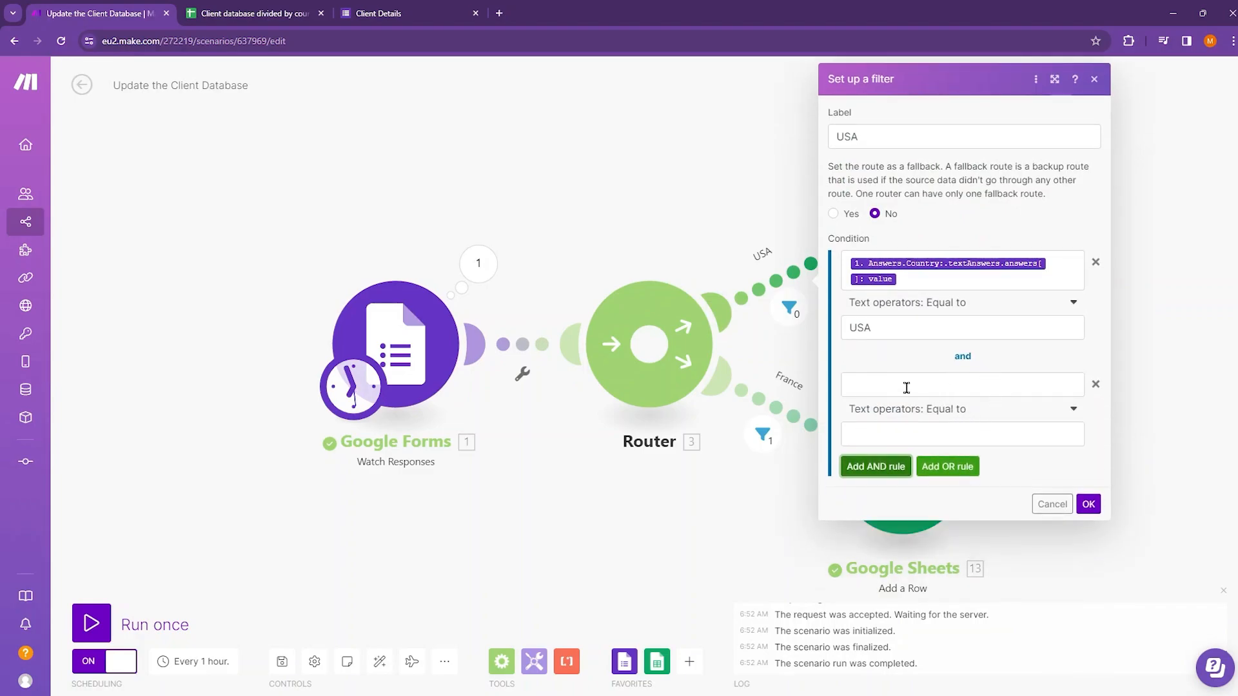
click(959, 383)
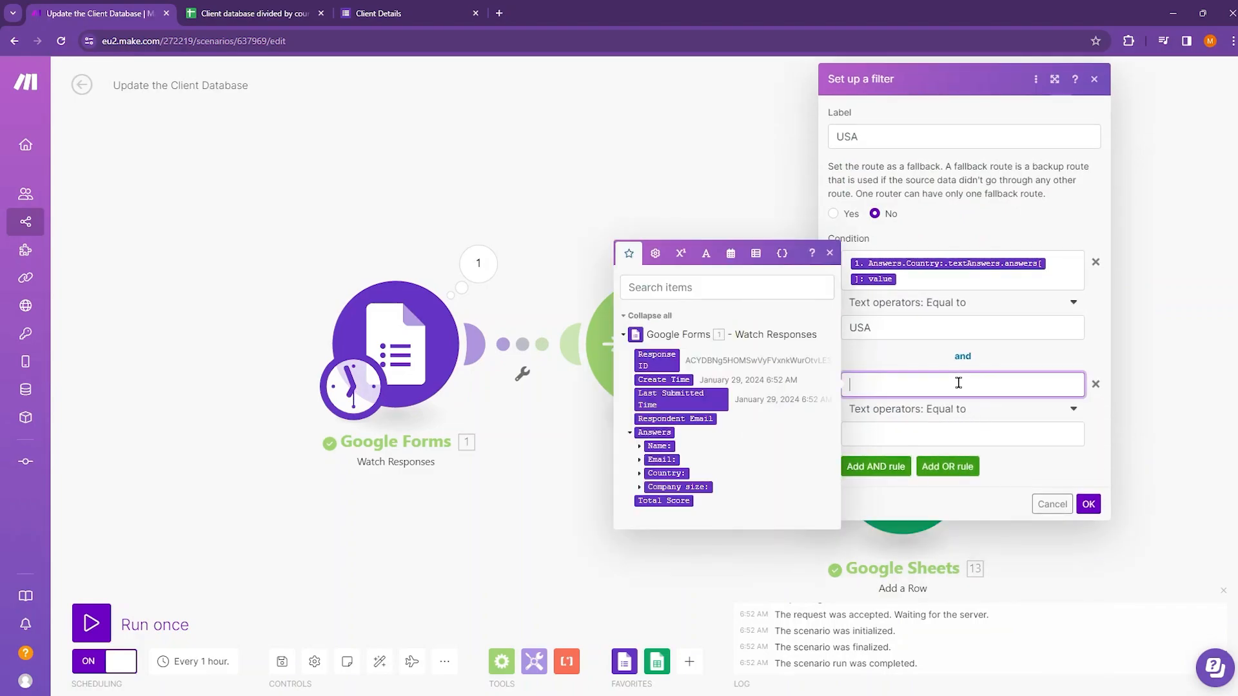
click(640, 488)
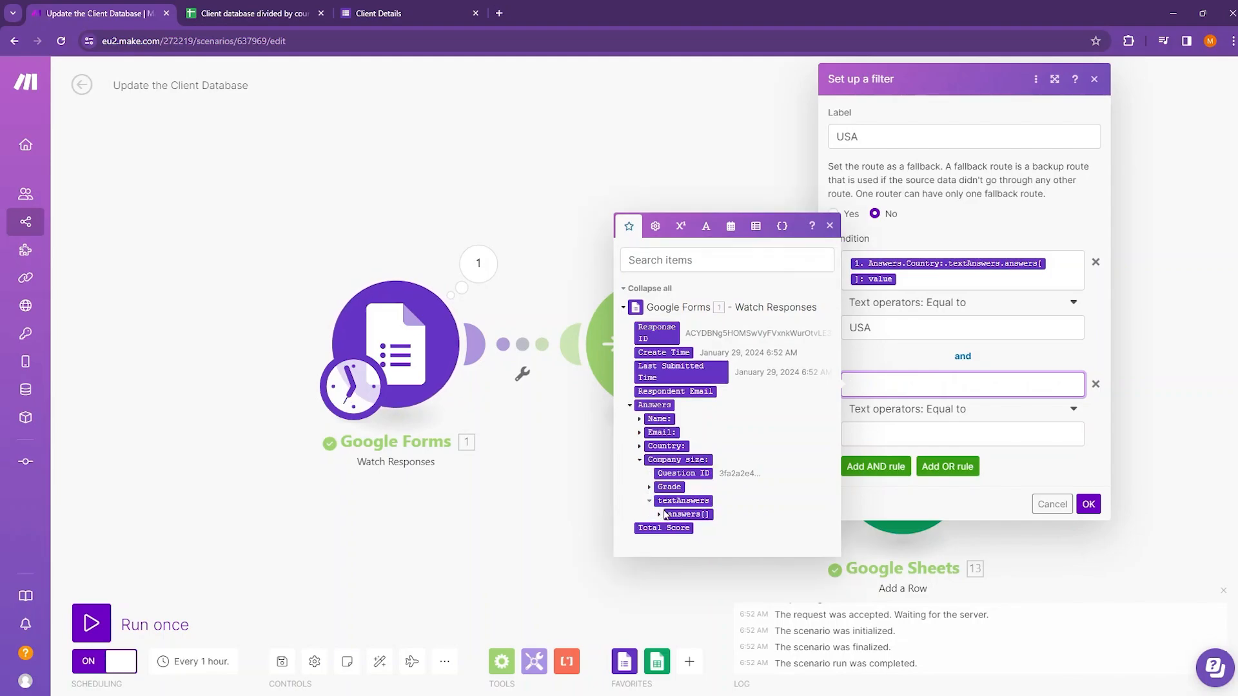
click(658, 514)
drag(689, 522, 934, 389)
click(1007, 446)
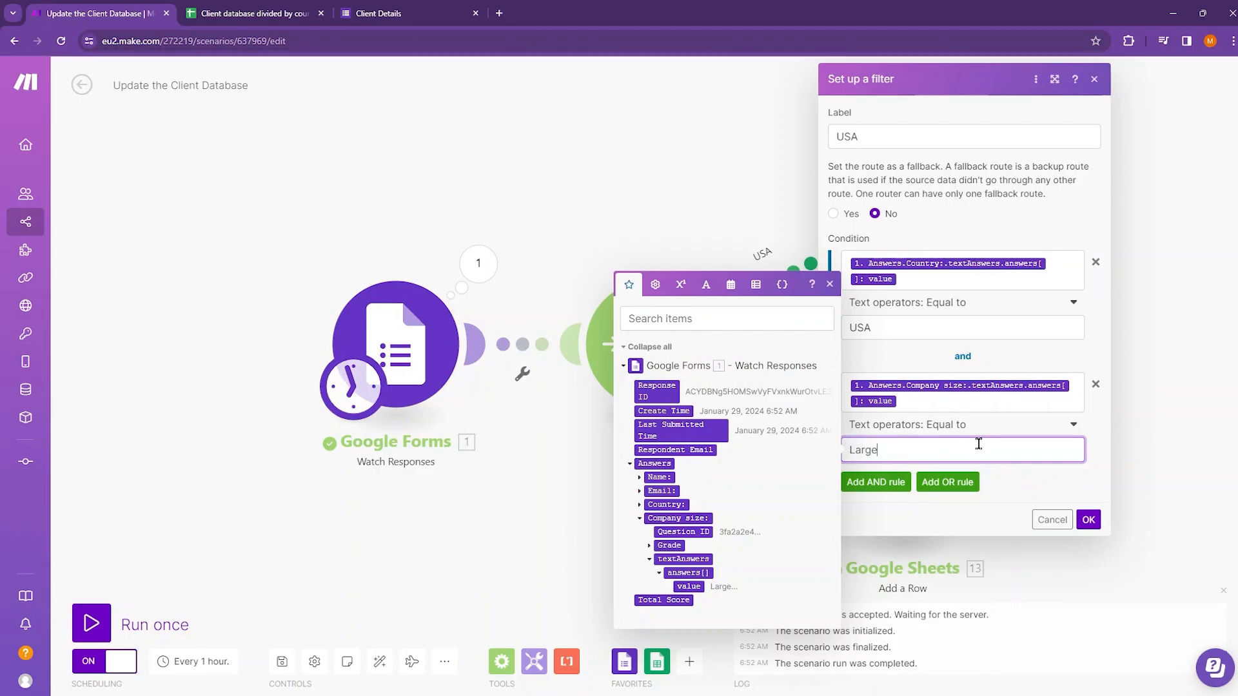
click(1087, 520)
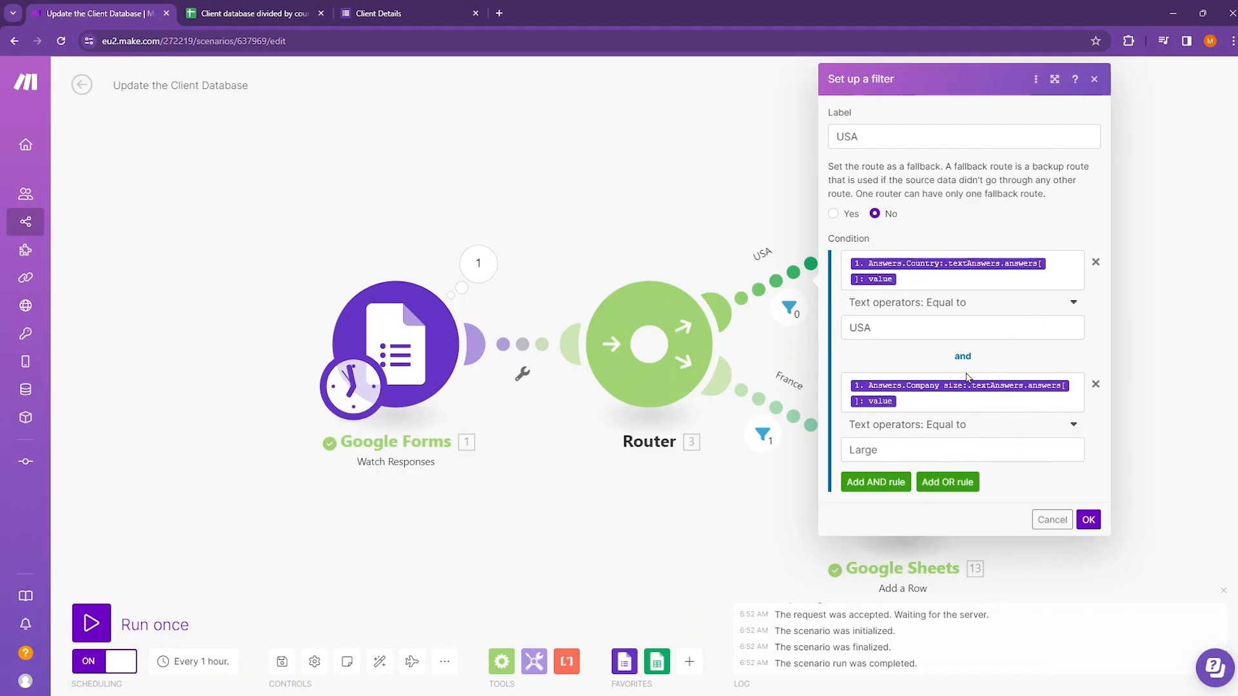
click(783, 282)
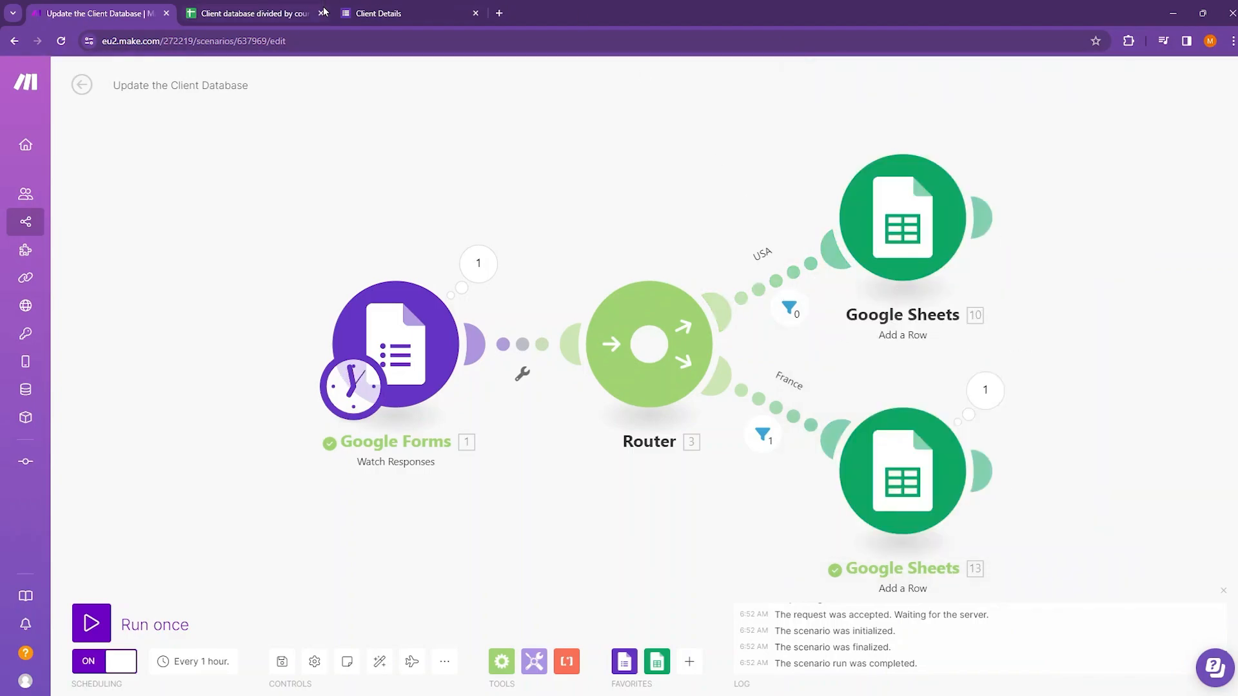
Step: Submit a Client Details response with name Test1, a sample e-mail, country USA and company size Small, and run the Make scenario once
click(380, 13)
click(474, 281)
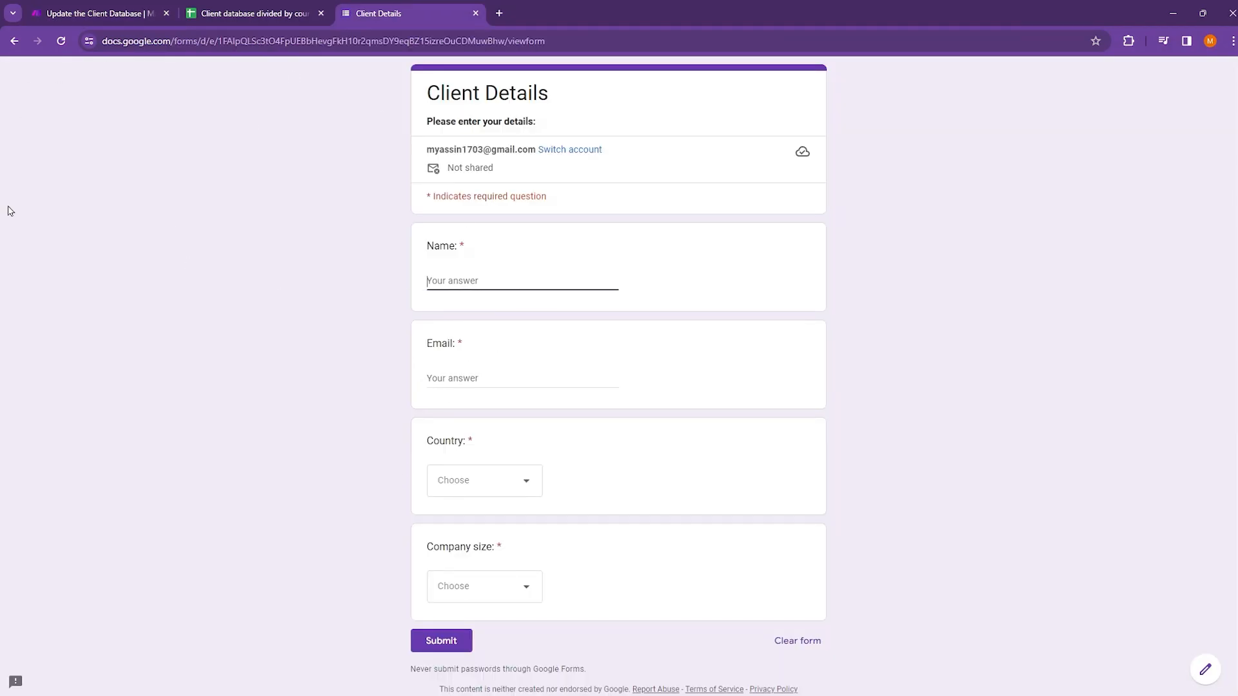
text(Test!)
click(462, 379)
text(test1@)
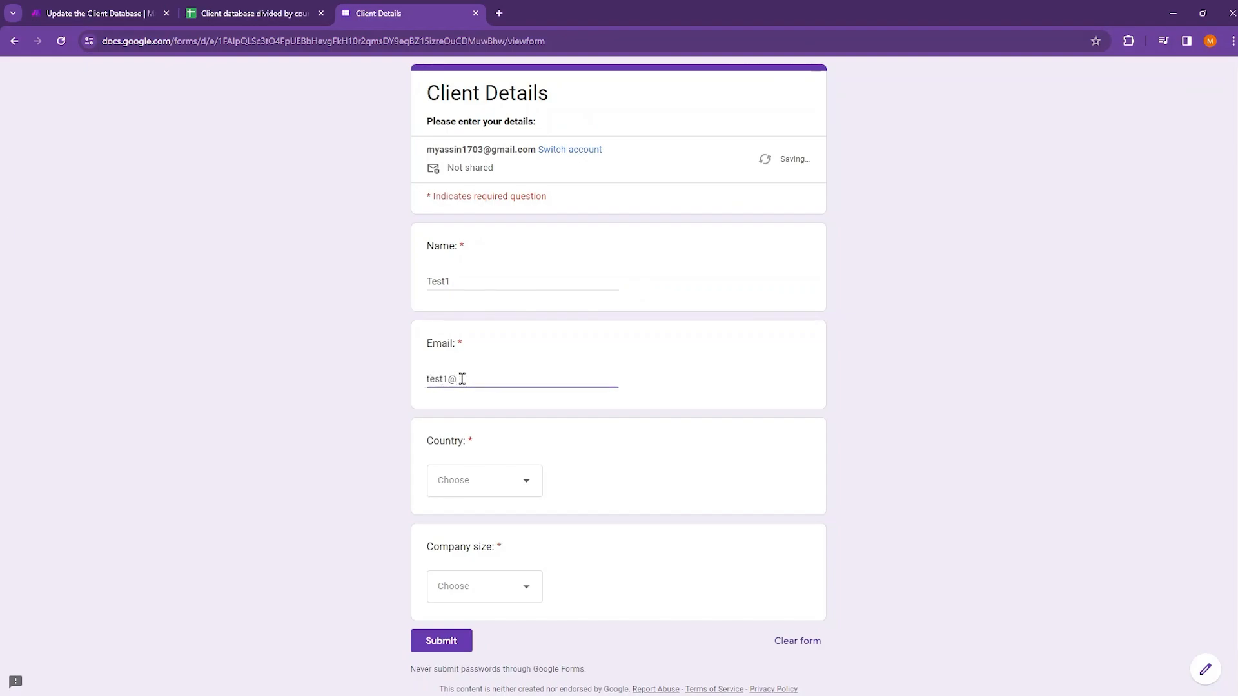
click(501, 481)
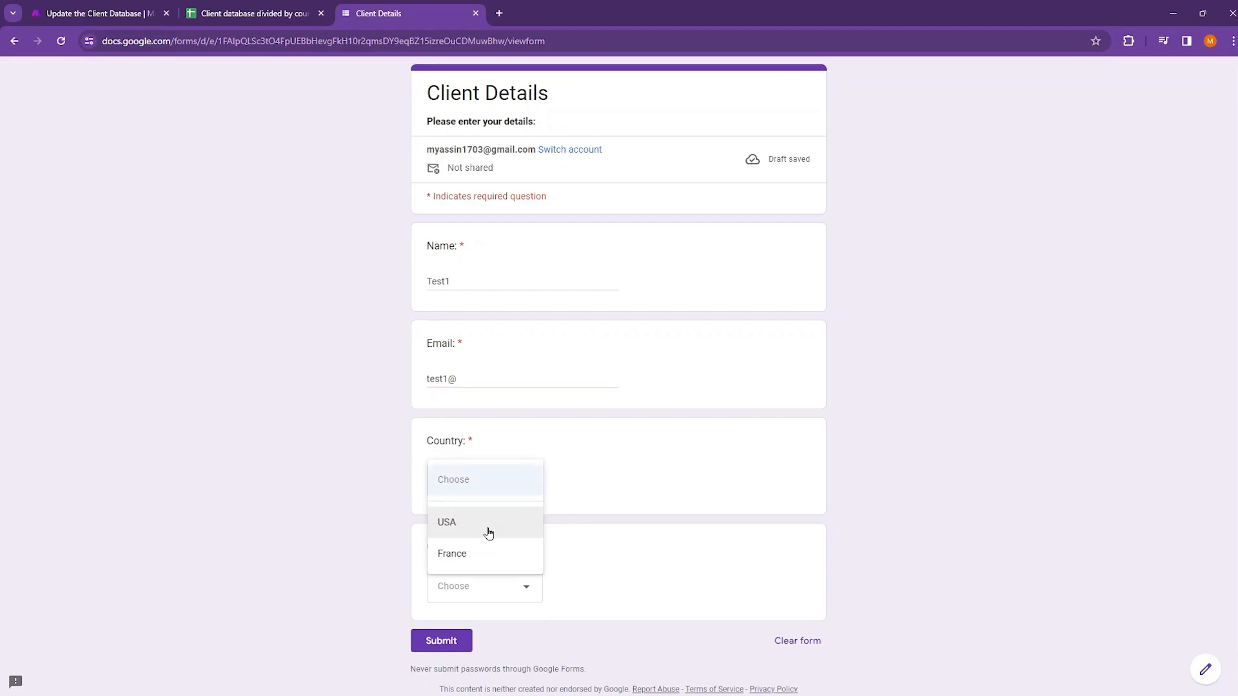
click(489, 532)
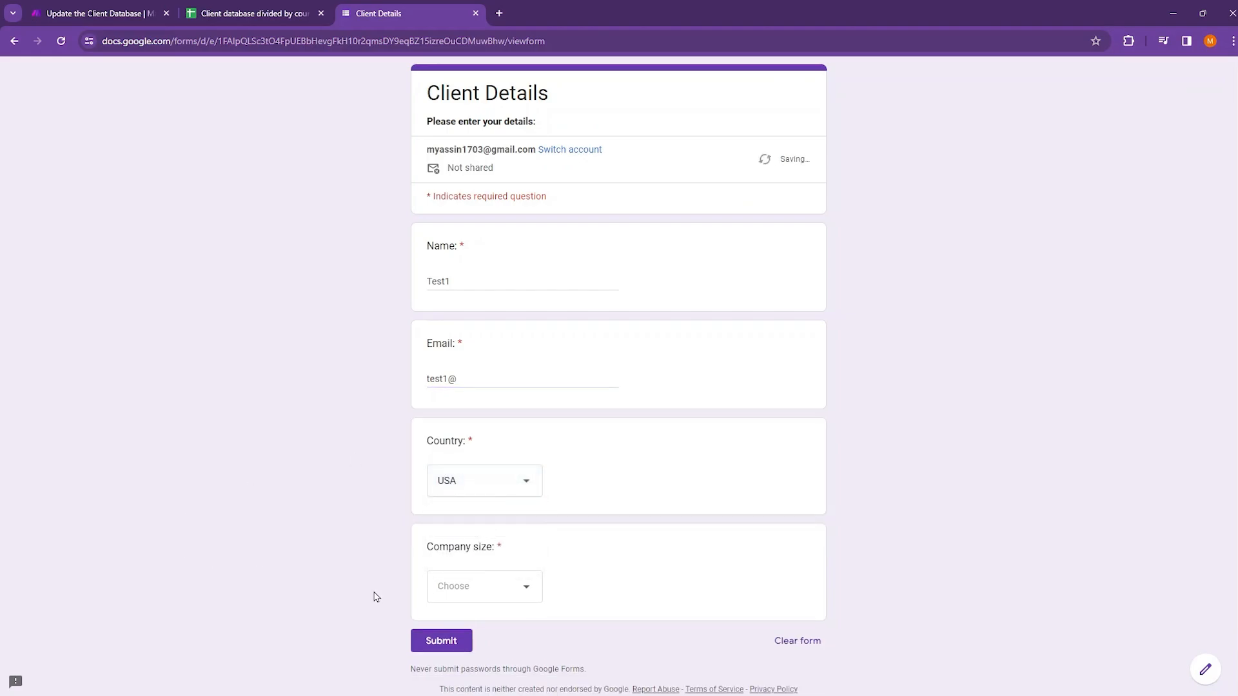
click(528, 594)
click(458, 587)
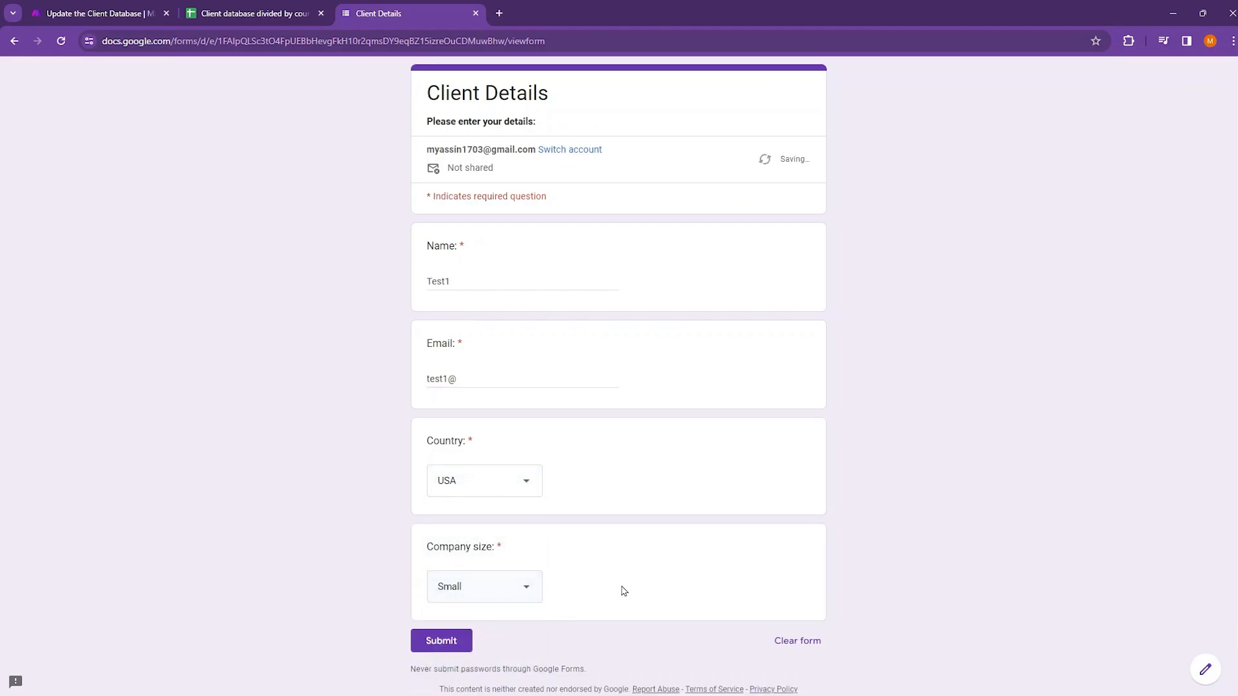
click(438, 644)
click(81, 623)
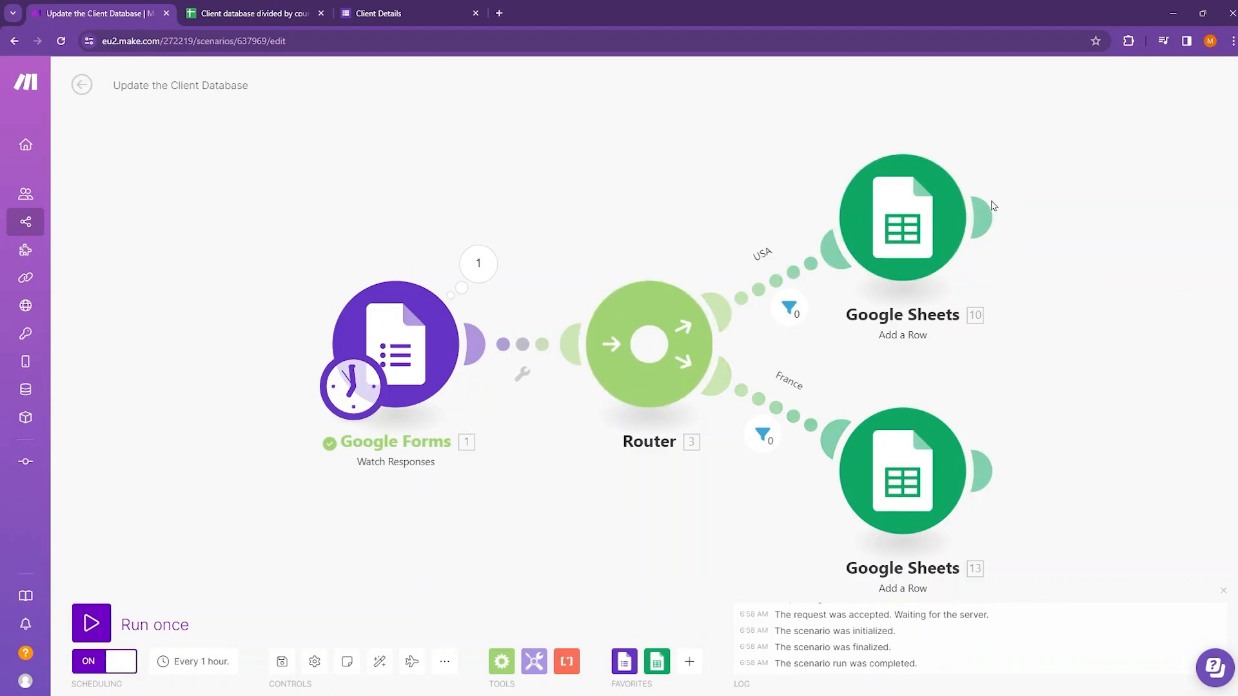
Step: Submit another Client Details form response with name test4, a sample e-mail, country USA and company size Large
click(375, 8)
click(473, 163)
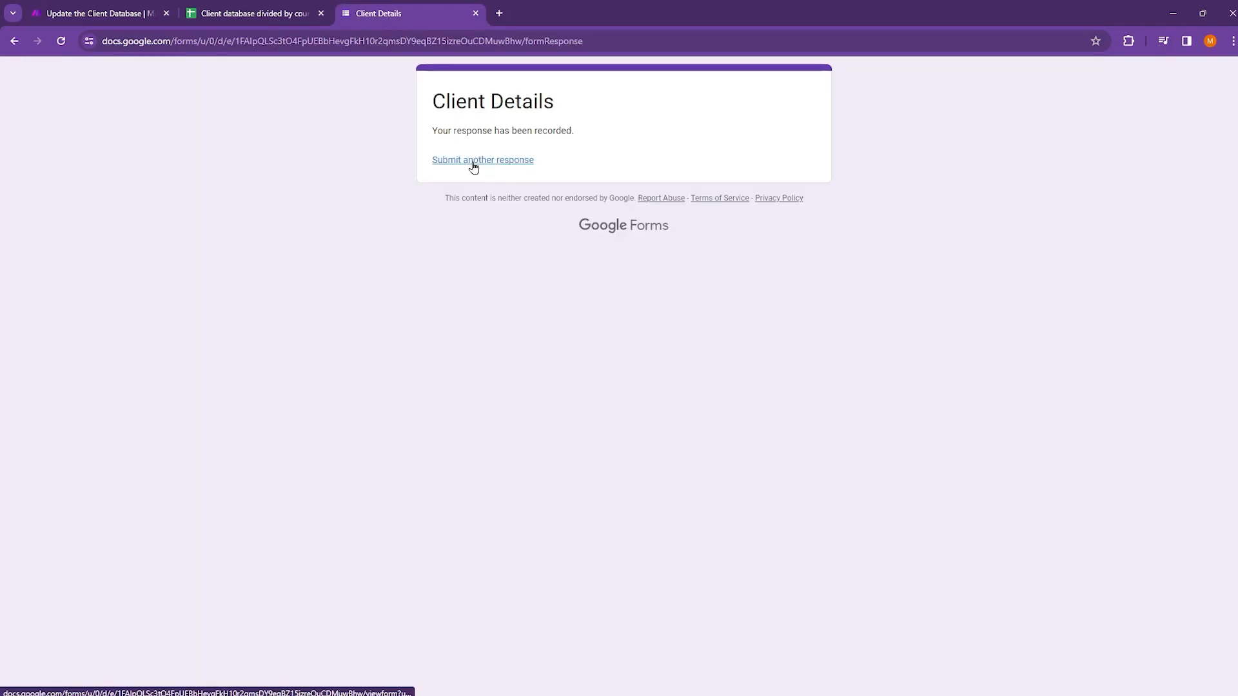
click(475, 281)
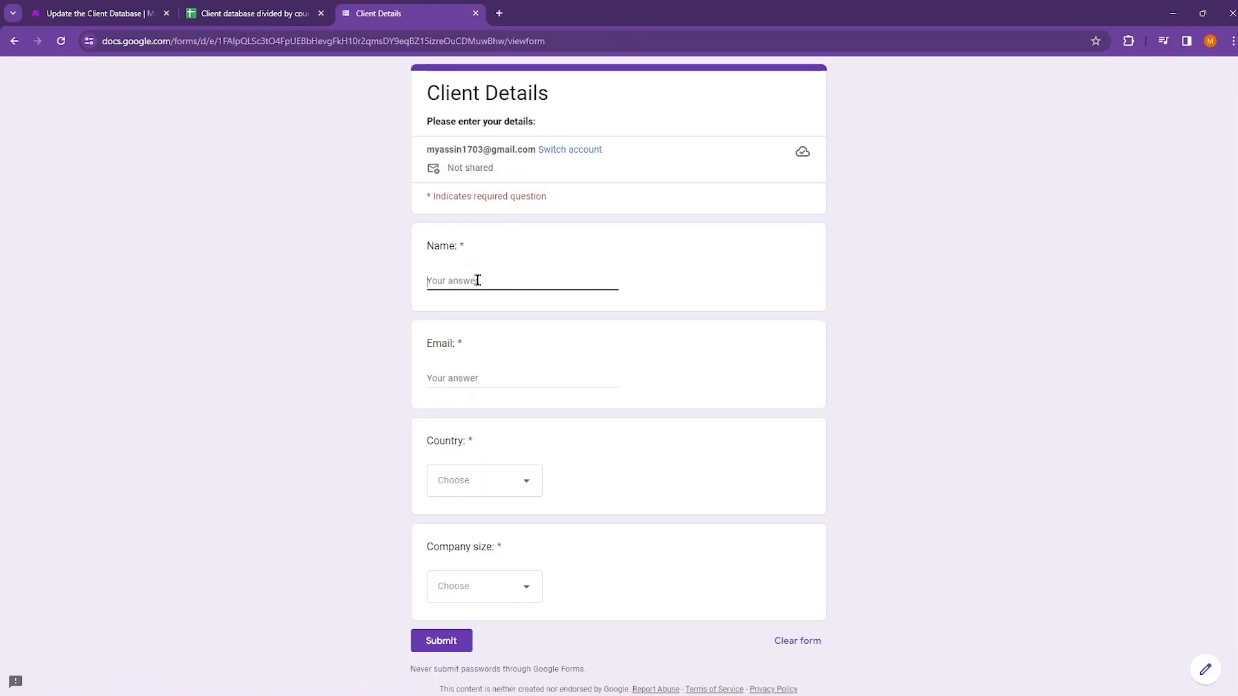
text(test4)
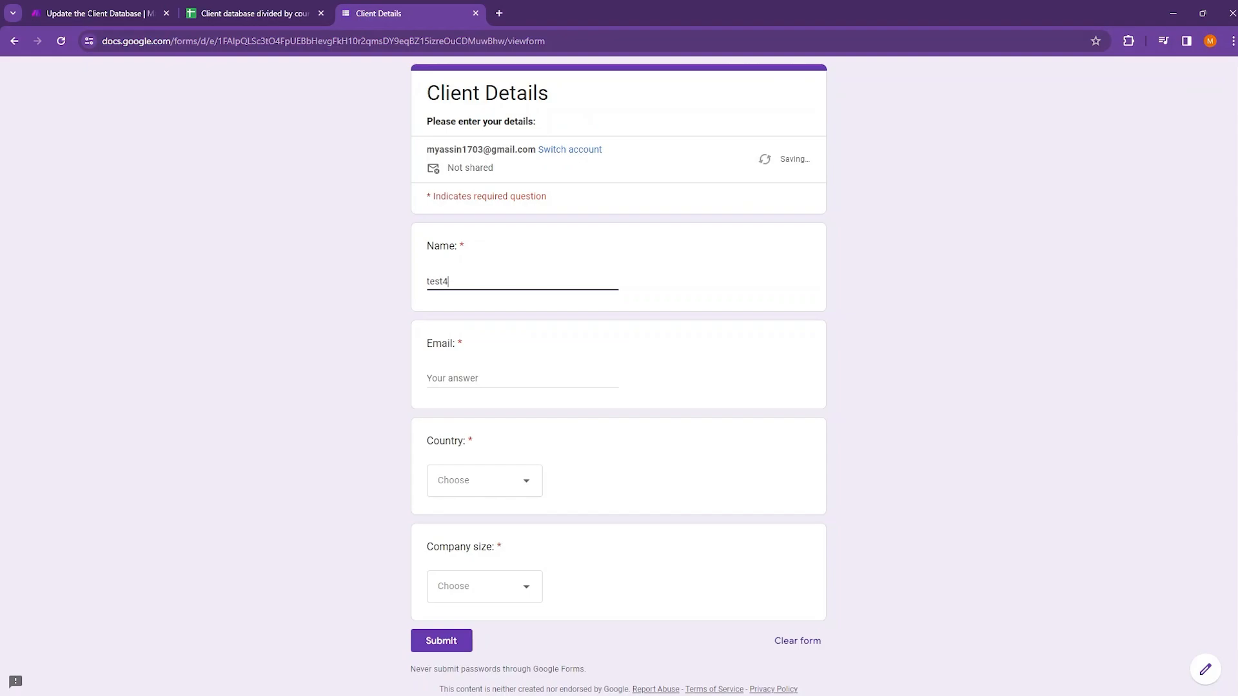
click(510, 372)
text(test4@)
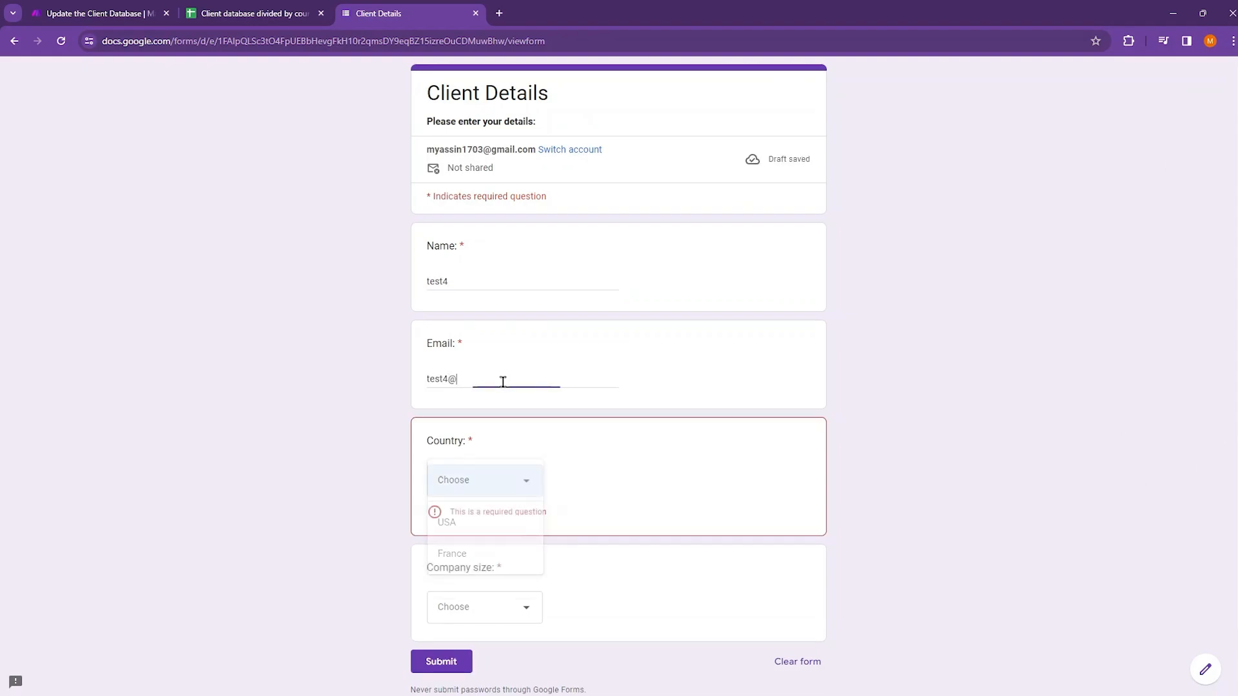
click(523, 489)
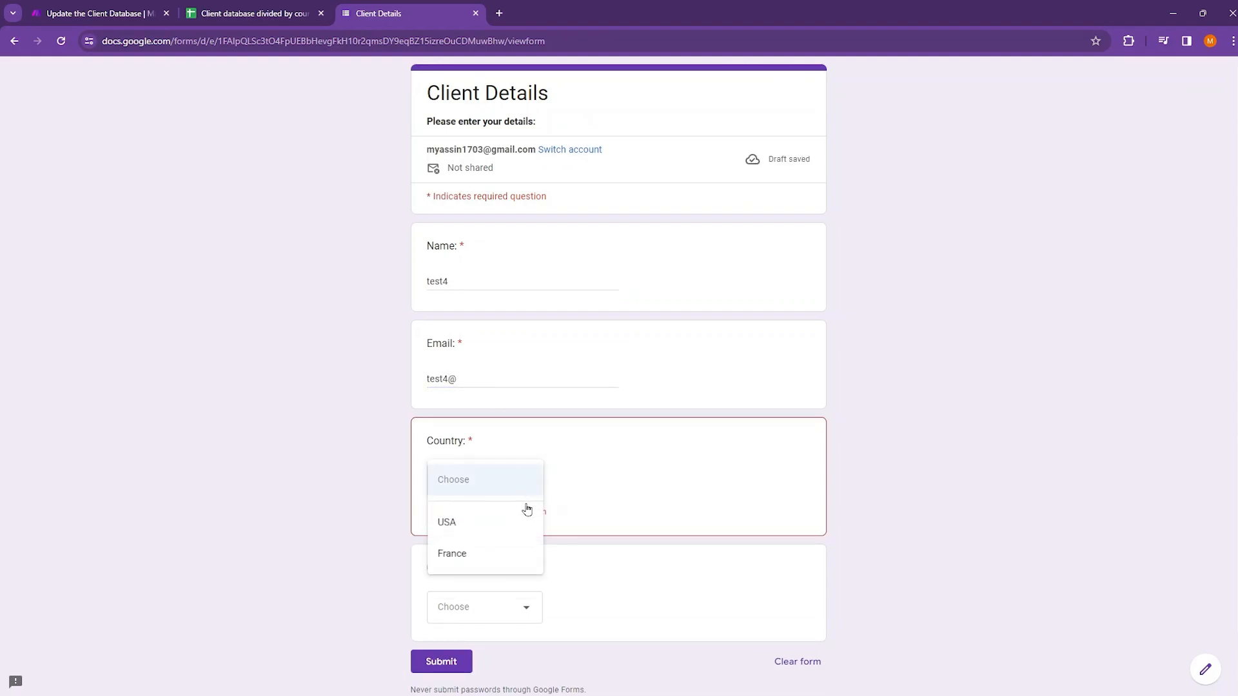
click(525, 525)
click(524, 586)
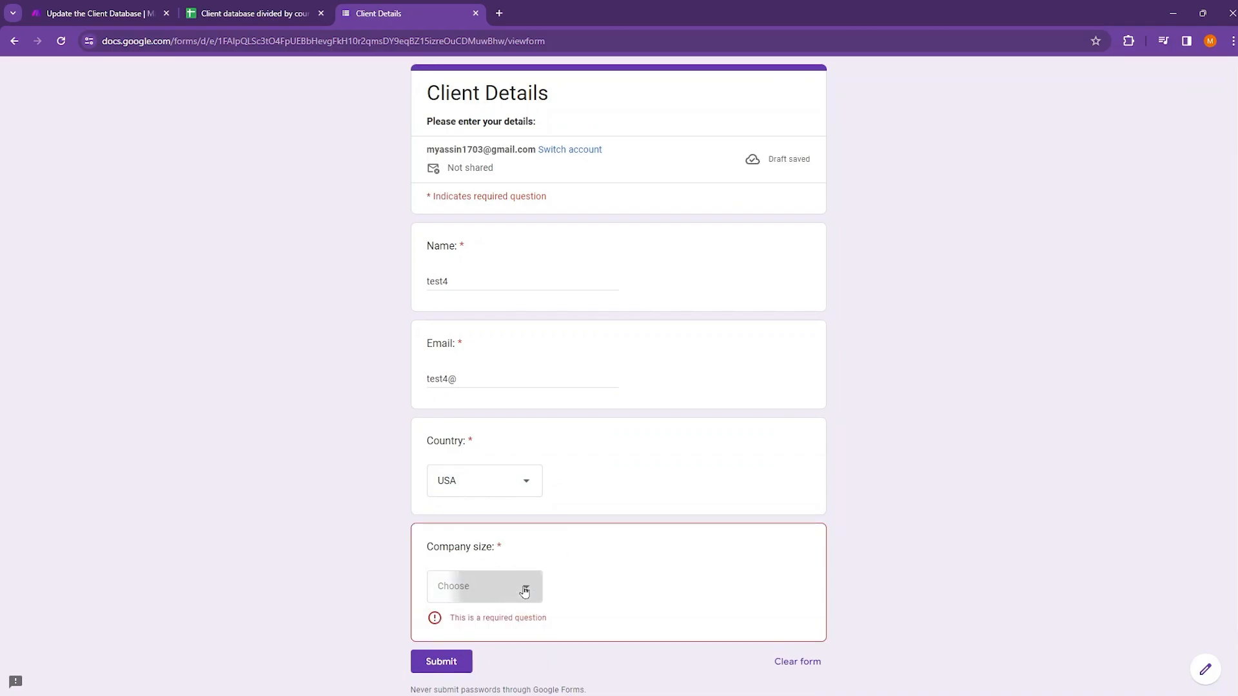
click(453, 649)
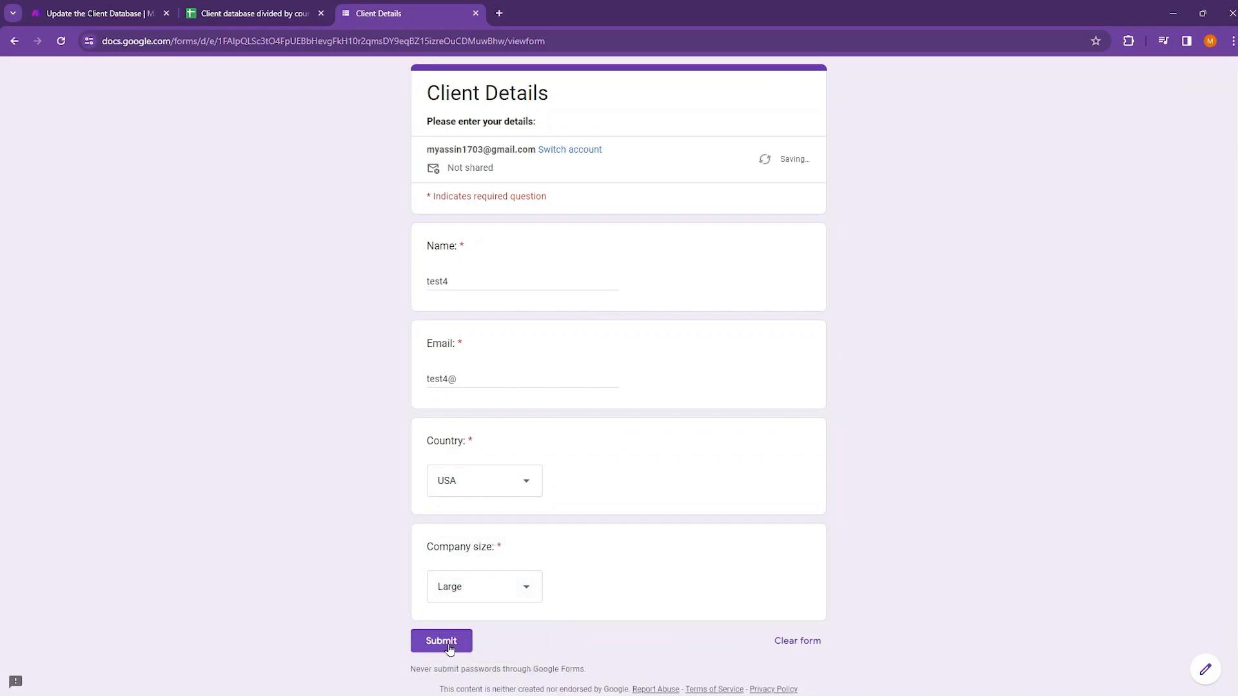
click(442, 646)
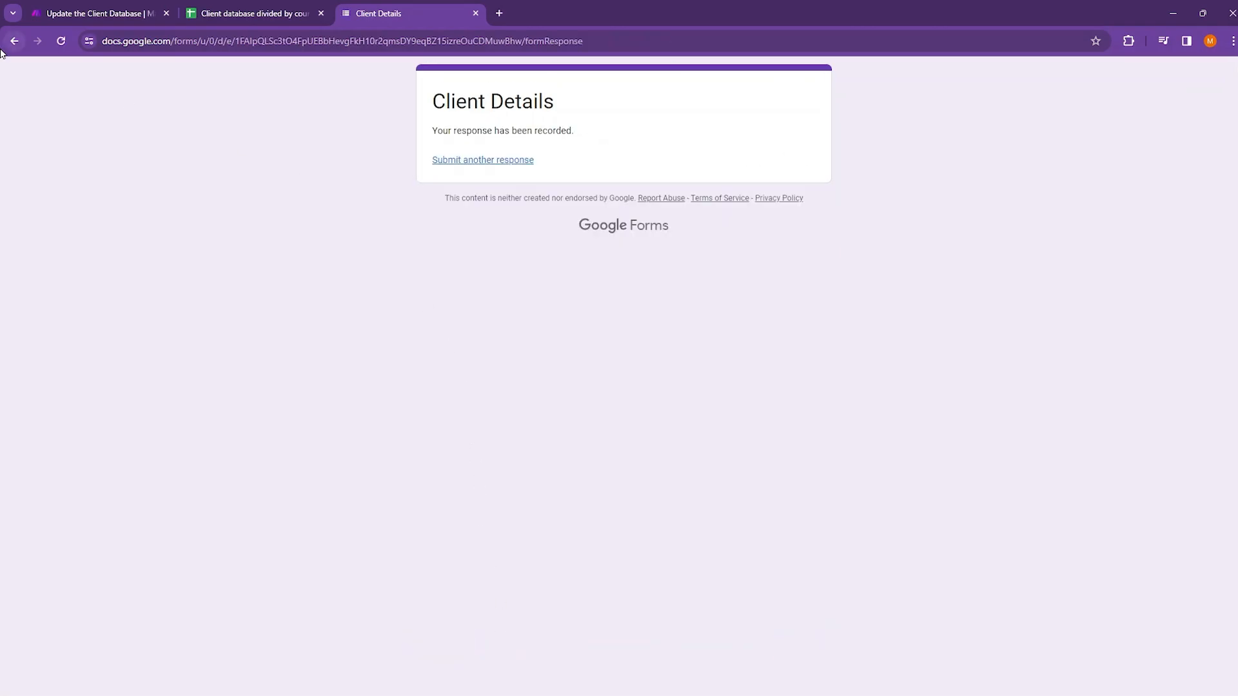
Step: Run the scenario once in Make and check the test4 response's name, e-mail, source and company size in the Clients USA sheet
click(90, 13)
click(91, 623)
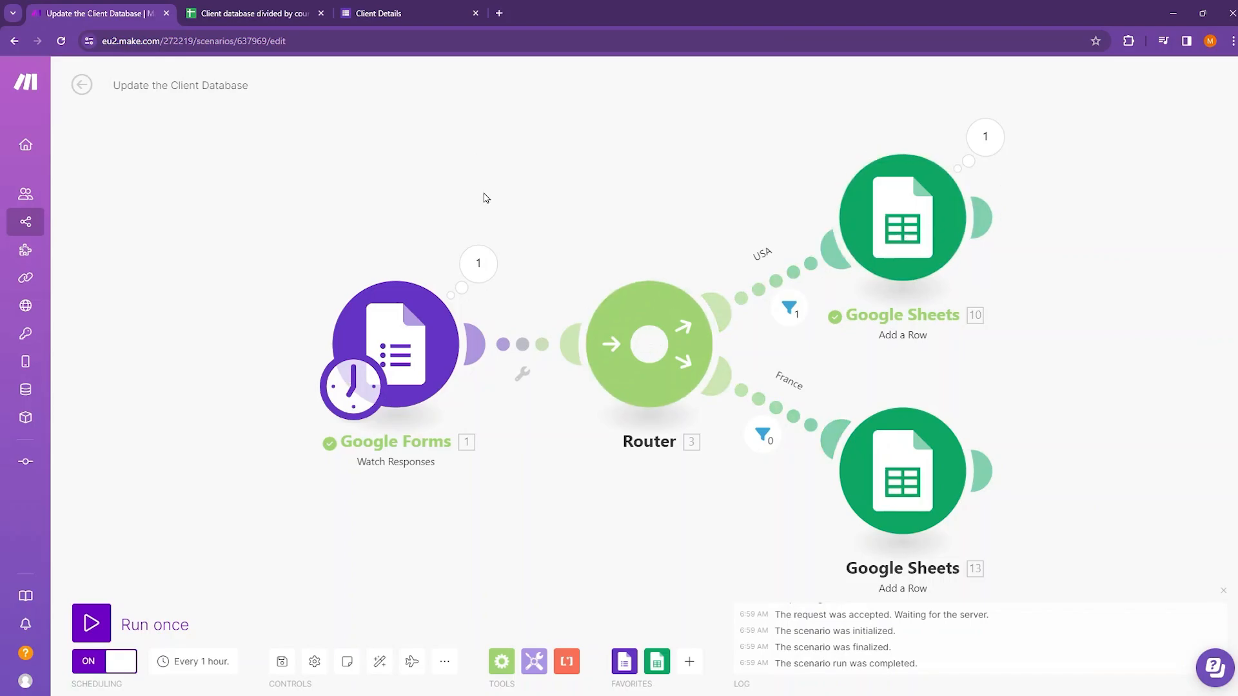
click(220, 13)
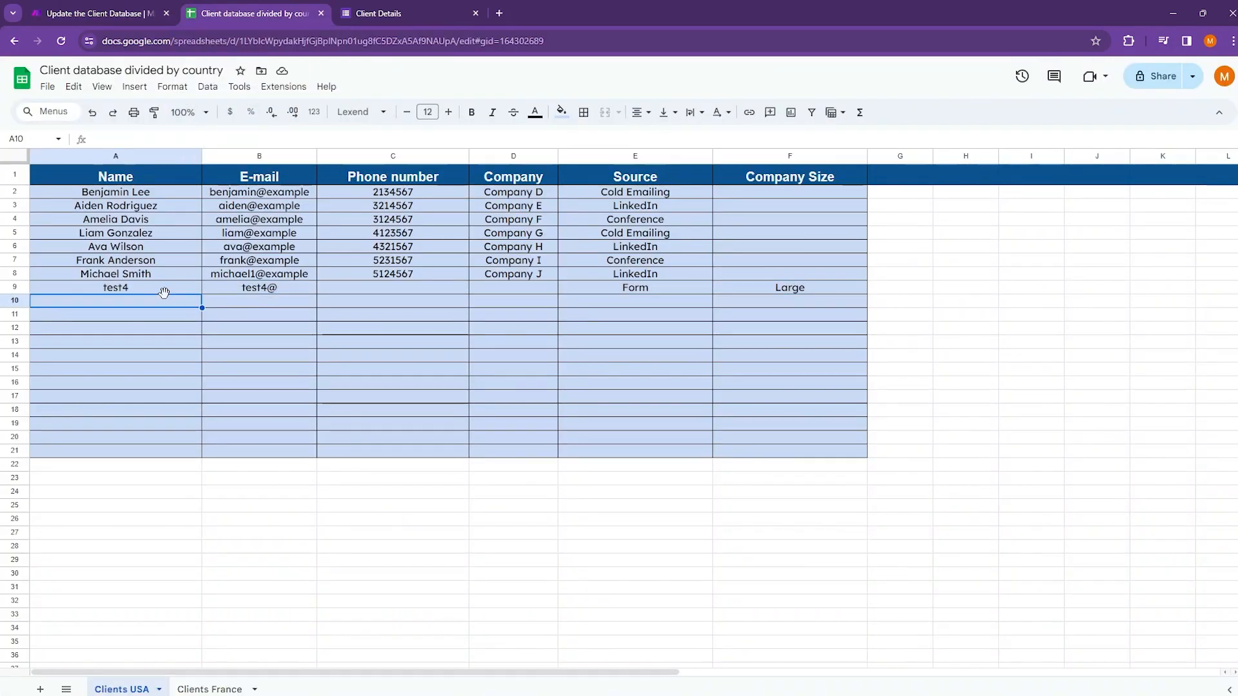
click(124, 291)
click(258, 290)
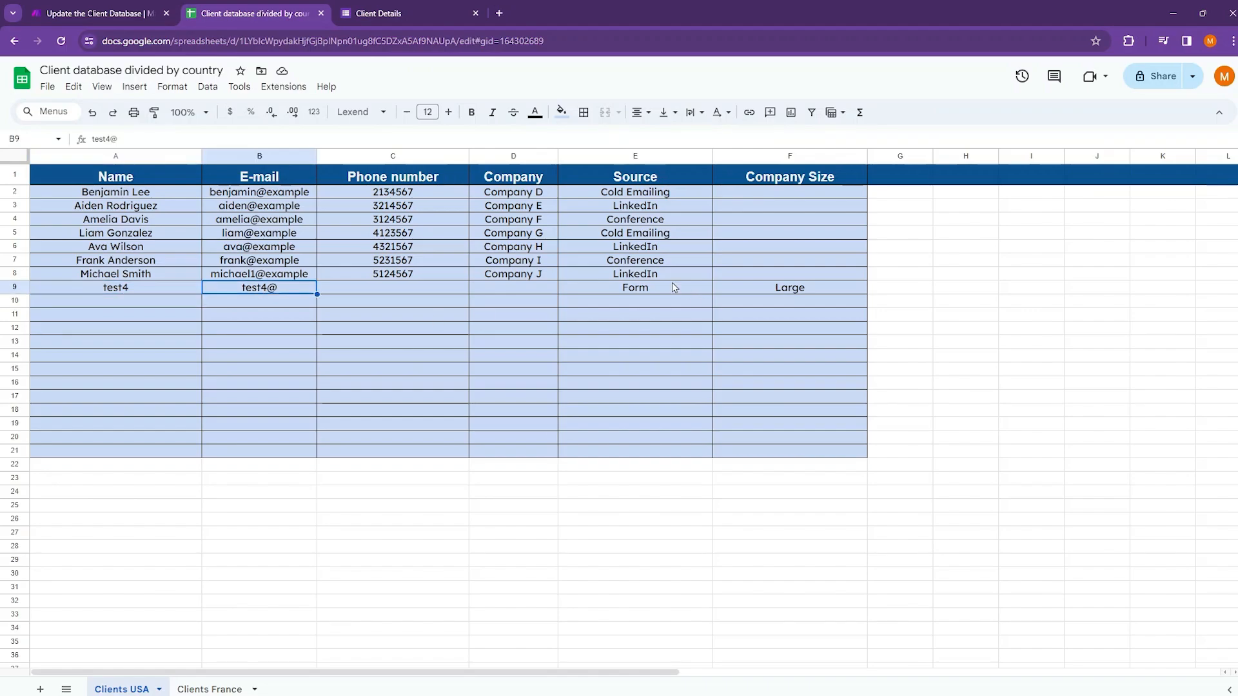
click(674, 287)
click(800, 293)
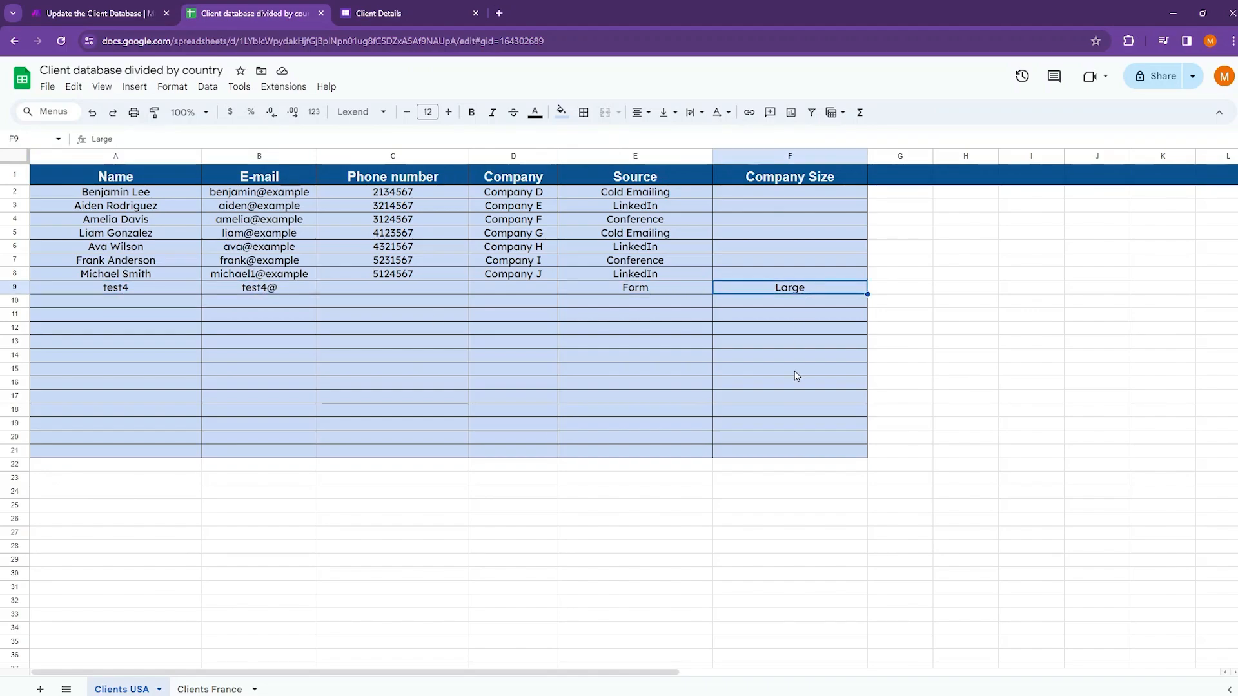